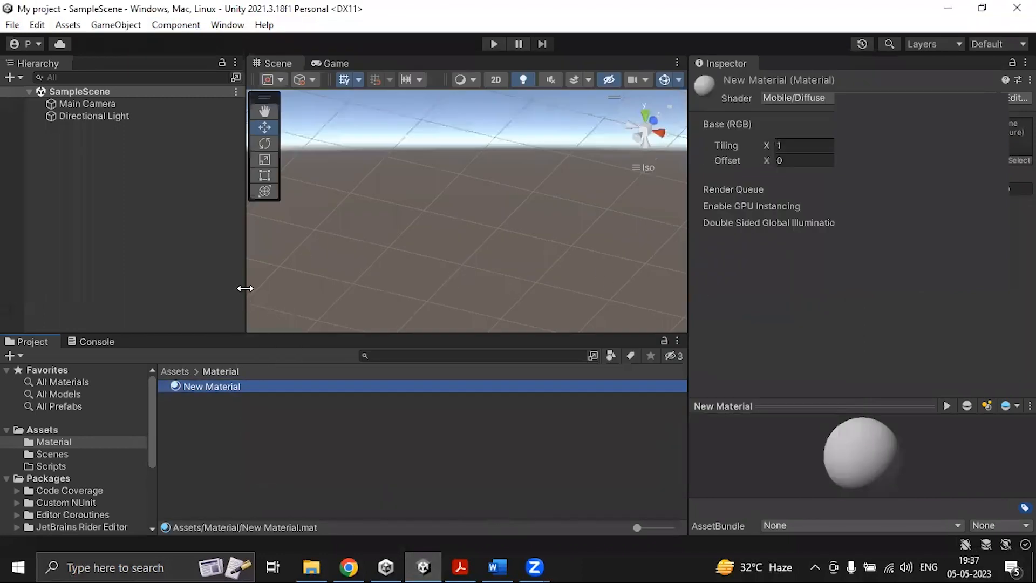
- Narrow the object hierarchy area slightly and return the project browser to the top-level Assets folder
drag(244, 287, 238, 289)
click(175, 371)
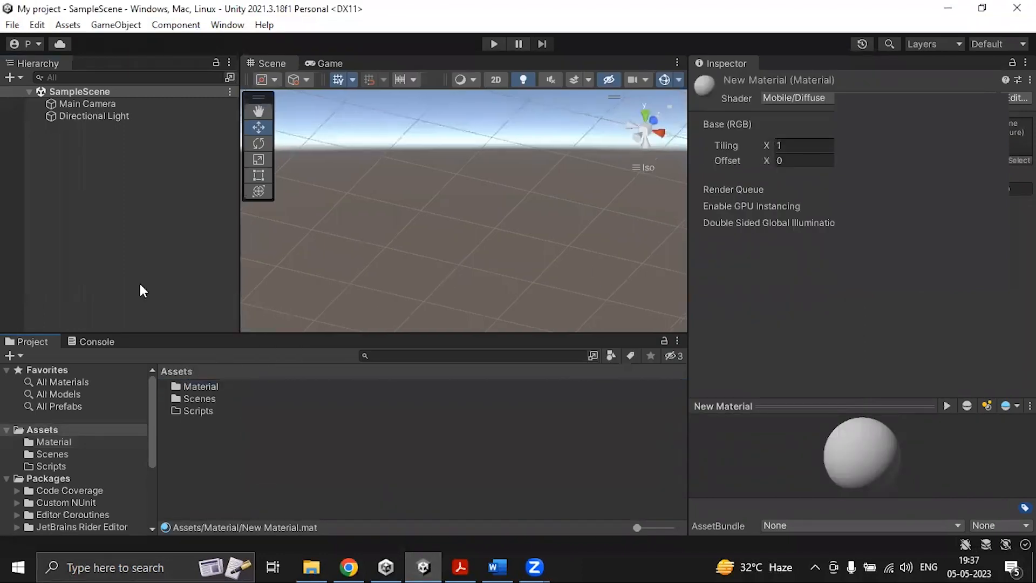
click(97, 138)
right_click(120, 153)
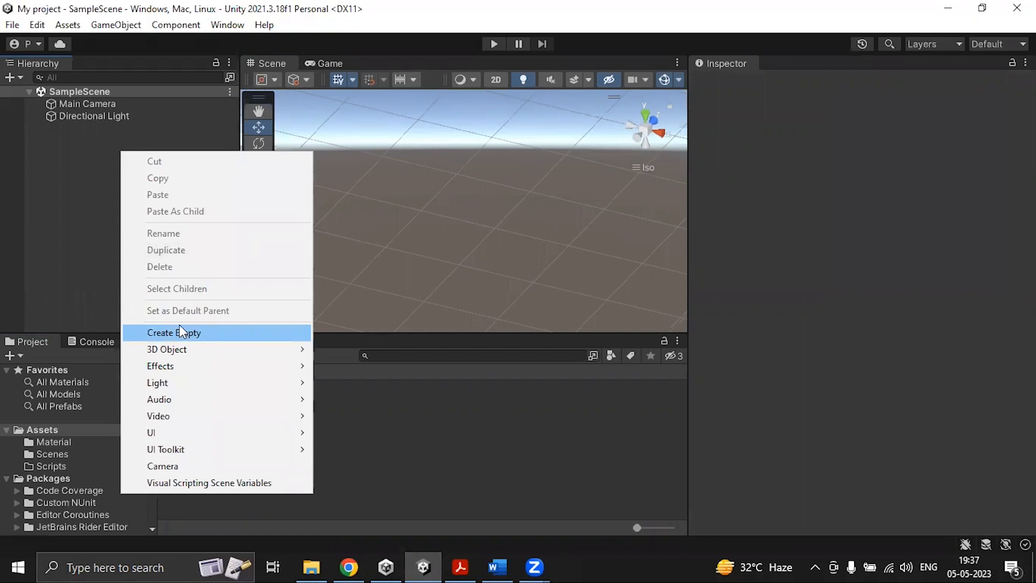
click(67, 161)
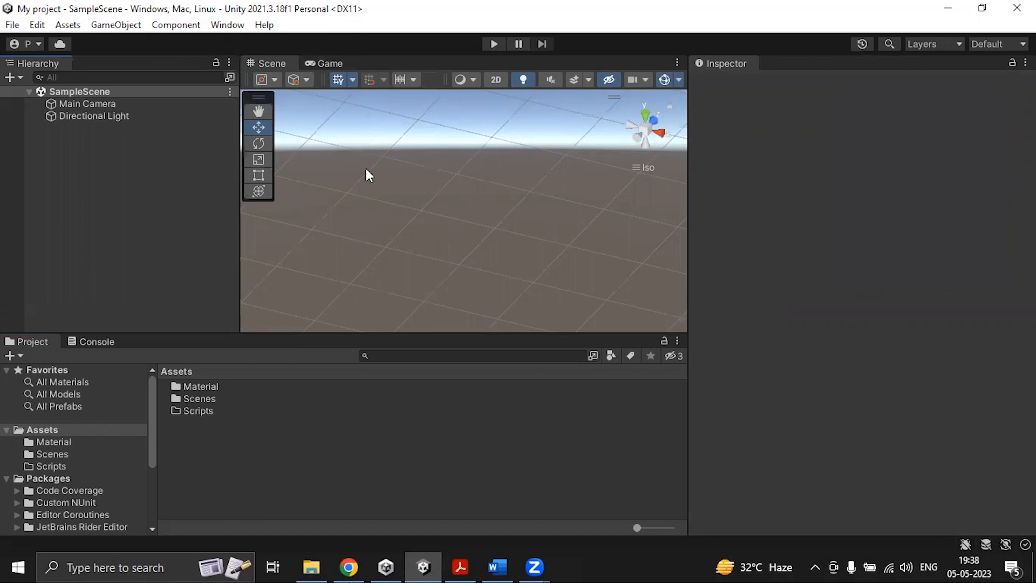
- Add a 3D cube to the sample scene
right_click(92, 136)
mouse_move(140, 335)
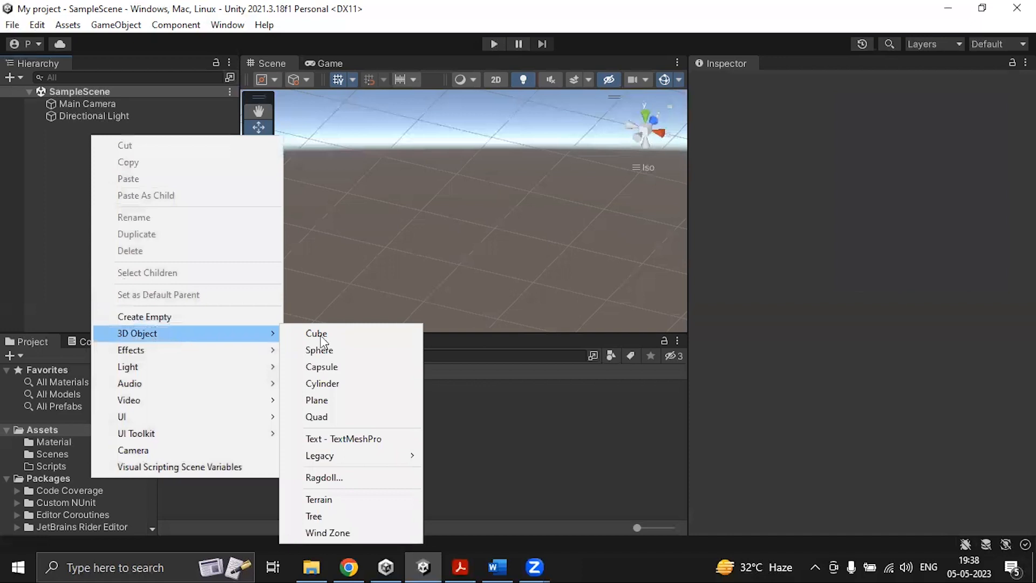
click(332, 337)
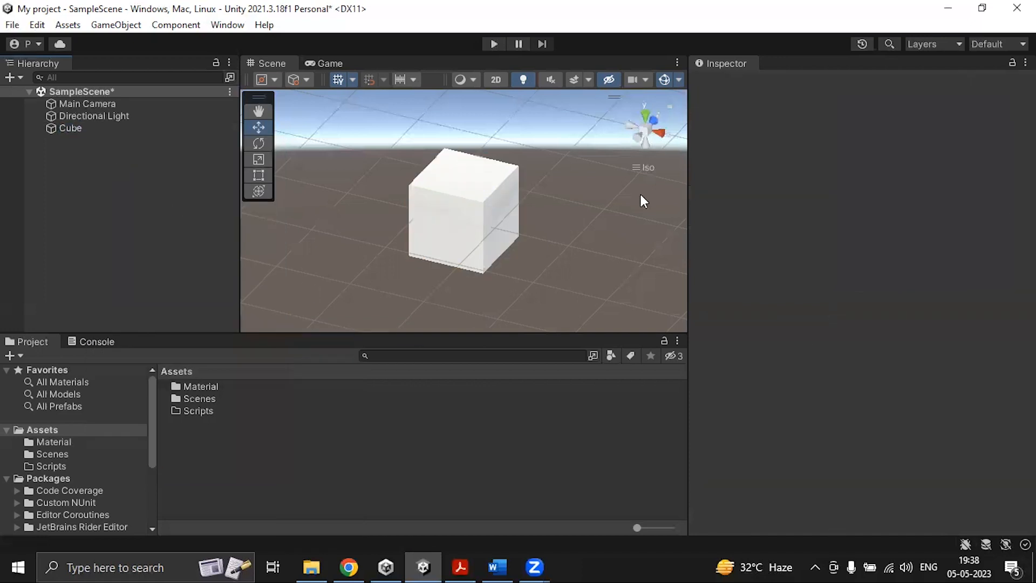
- Rotate the cube with the Rotate tool to about 8.7° on X, 2.5° on Y and -0.4° on Z
click(83, 126)
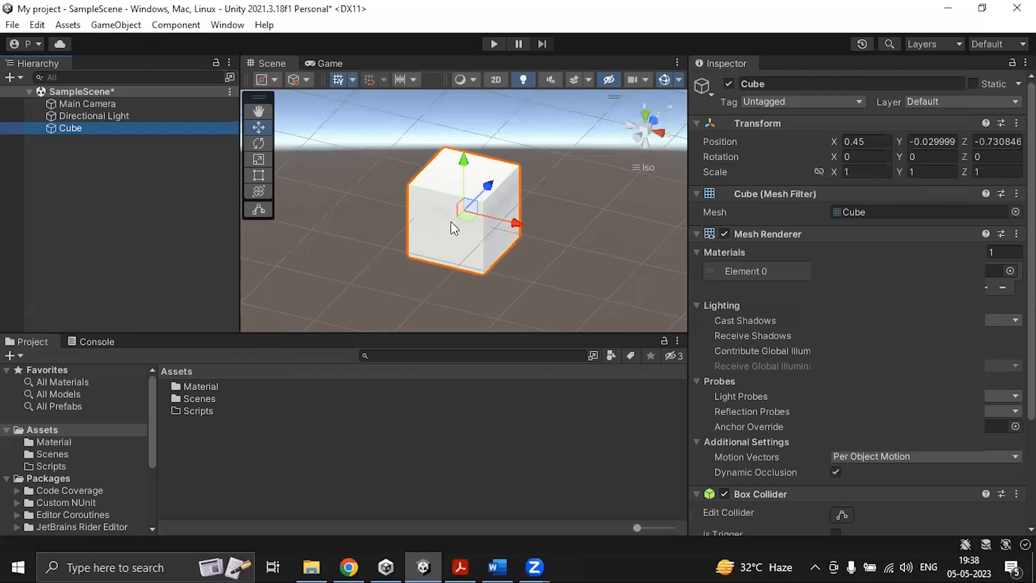
click(261, 144)
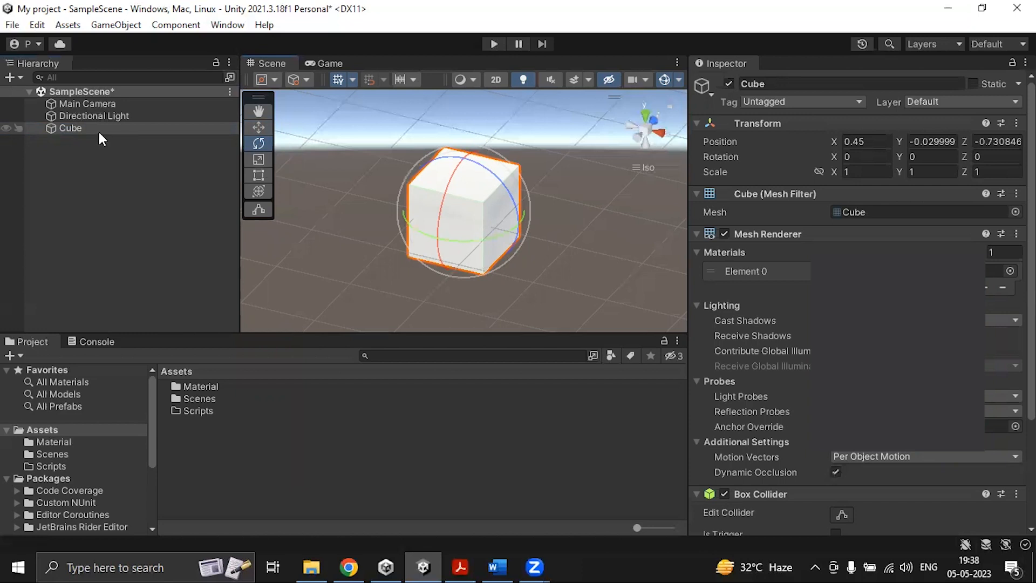
click(84, 128)
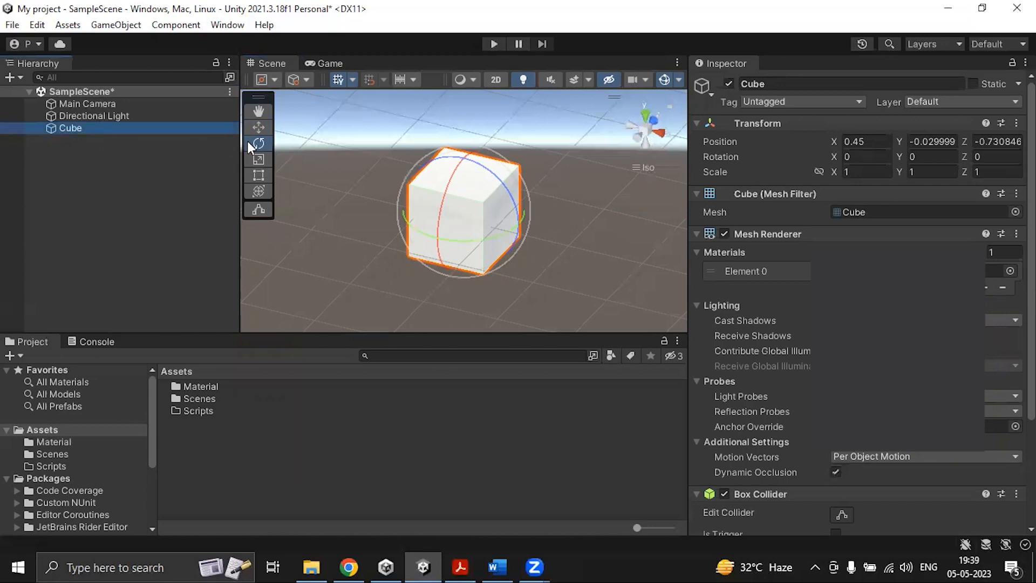
click(261, 145)
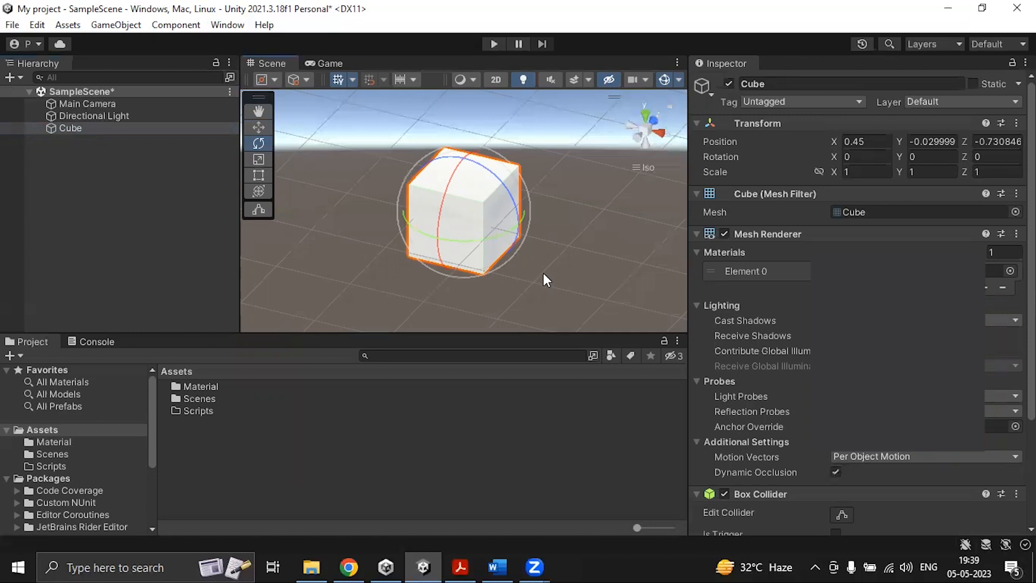
scroll(543, 273, up, 4)
scroll(543, 273, down, 3)
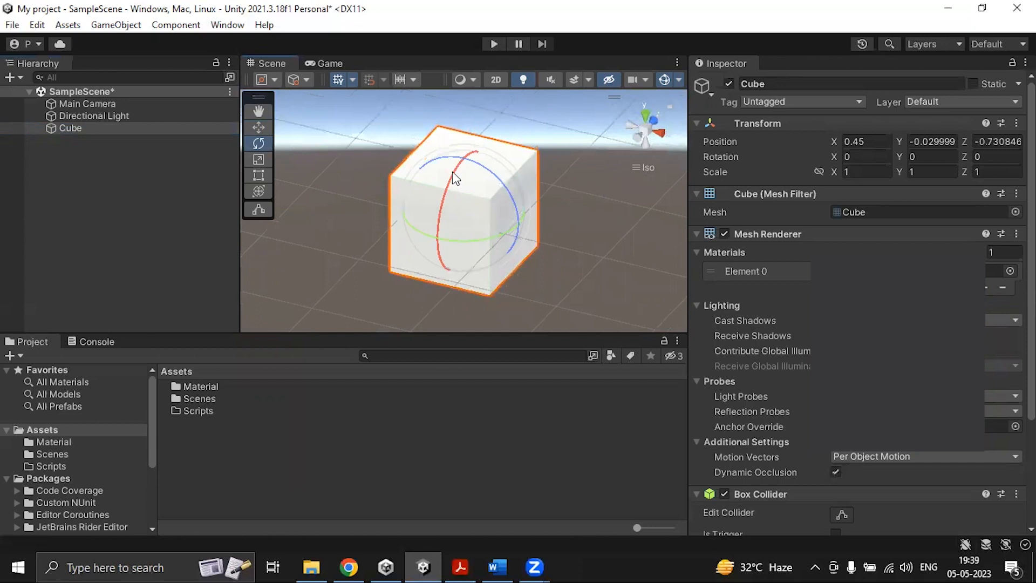
drag(455, 178, 471, 165)
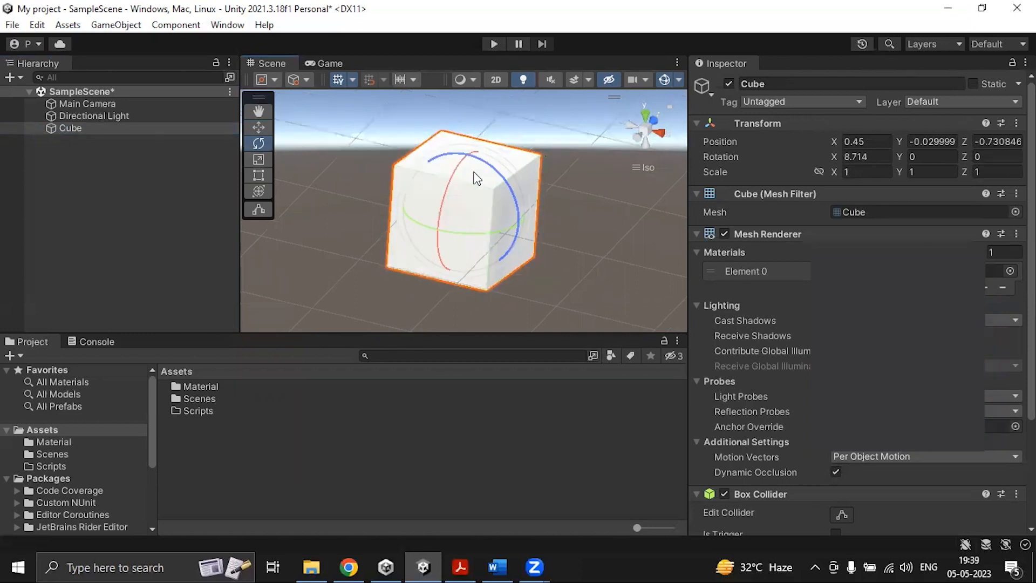
drag(513, 199, 506, 235)
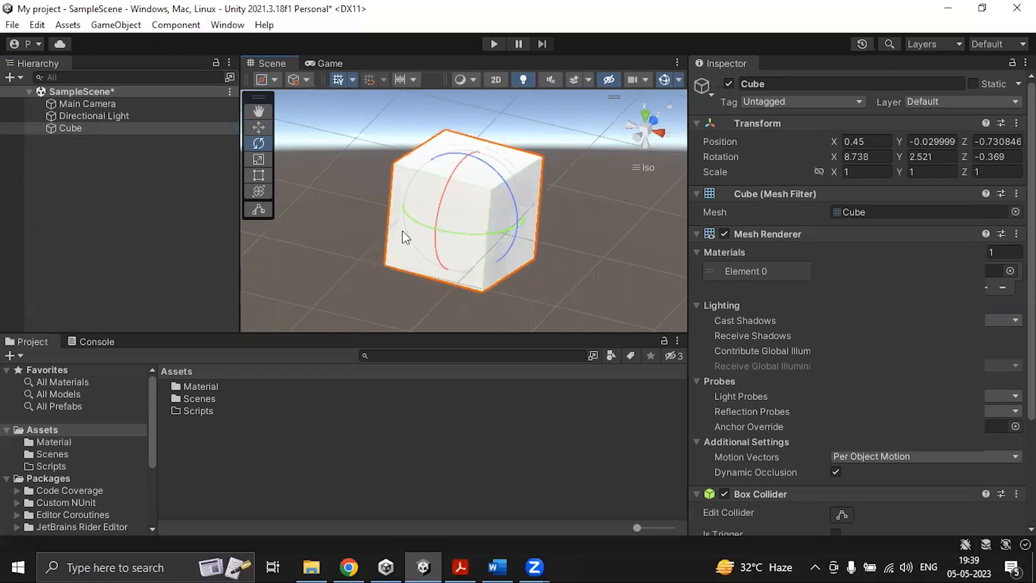
- Delete the cube from the scene
right_click(75, 129)
click(120, 220)
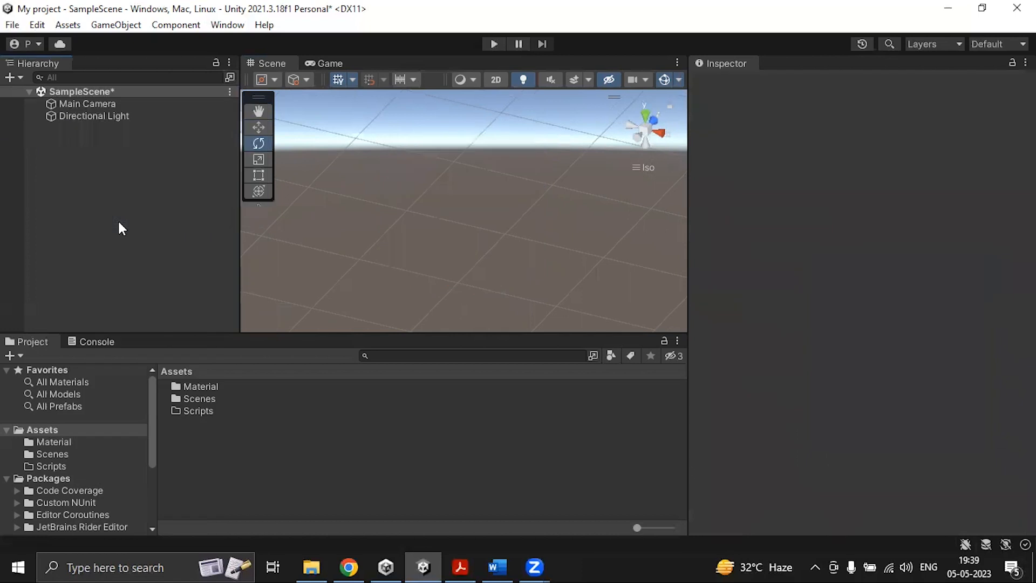
- Save the sample scene
click(229, 92)
click(258, 123)
click(228, 24)
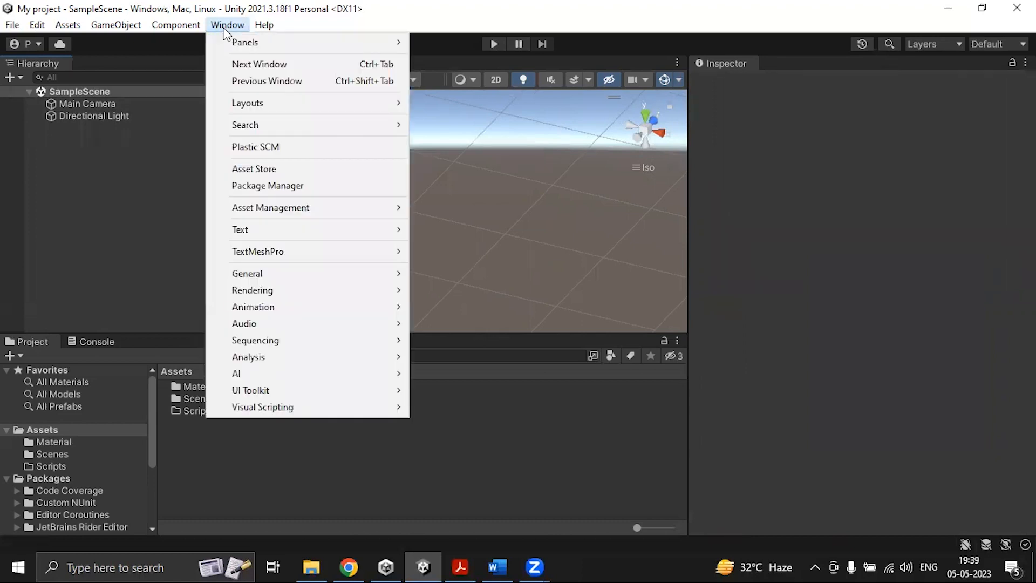
click(156, 145)
click(228, 26)
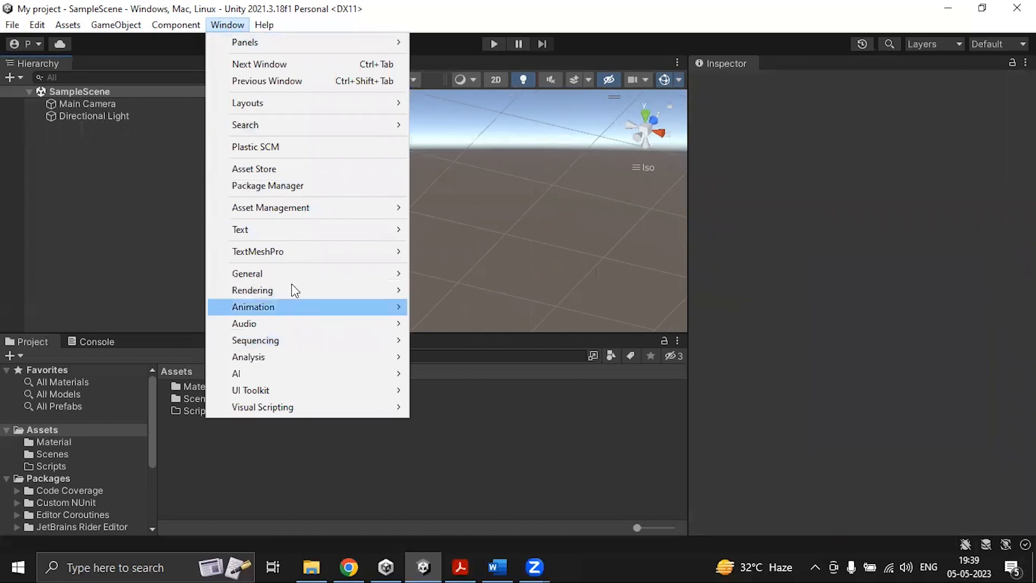
click(123, 235)
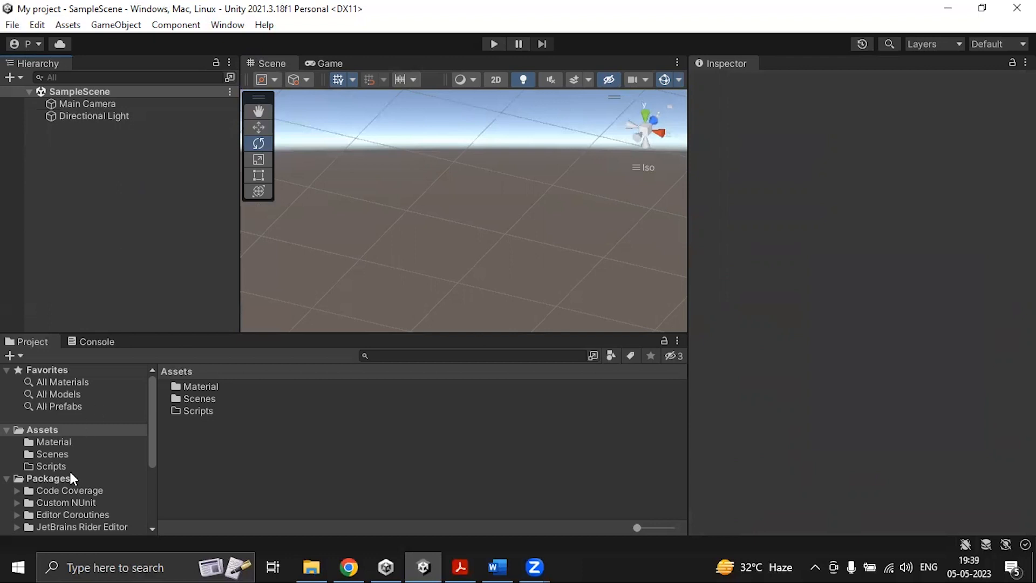
- Open the project's Packages folder and look through the packages it contains
scroll(69, 468, down, 3)
scroll(70, 471, up, 1)
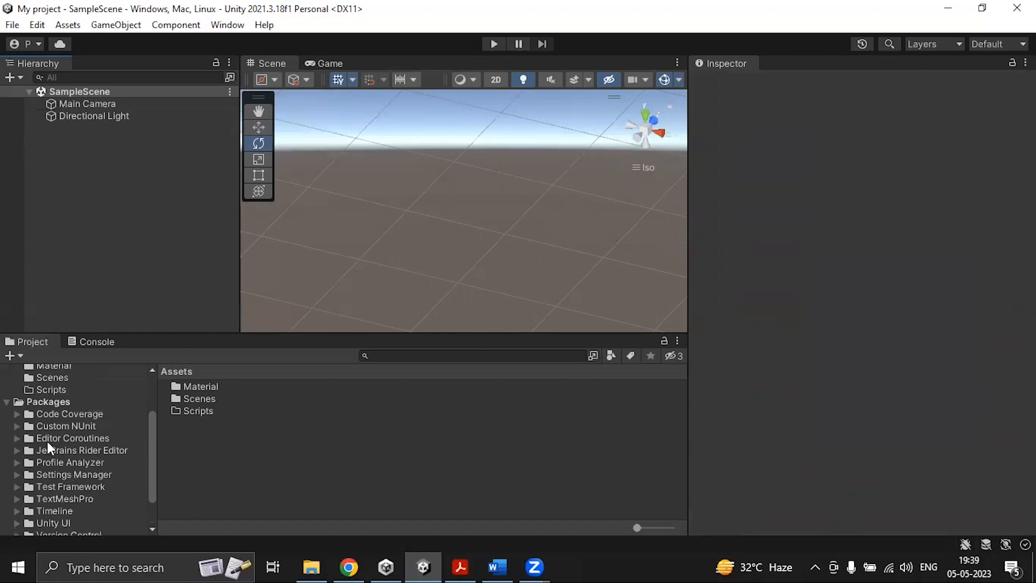
click(54, 404)
scroll(90, 441, up, 3)
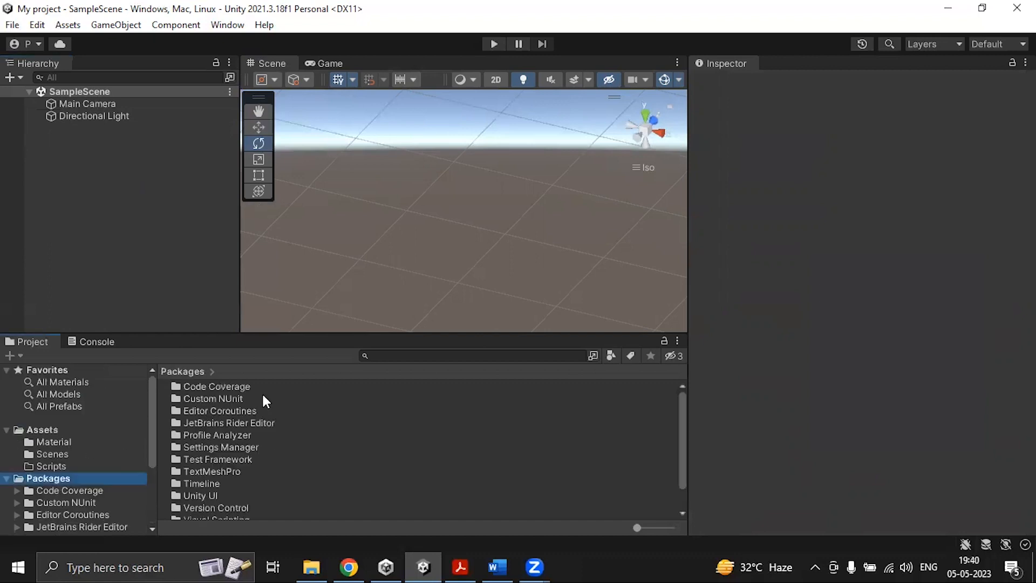
scroll(88, 485, down, 3)
scroll(88, 485, up, 3)
scroll(44, 478, down, 3)
scroll(50, 456, up, 1)
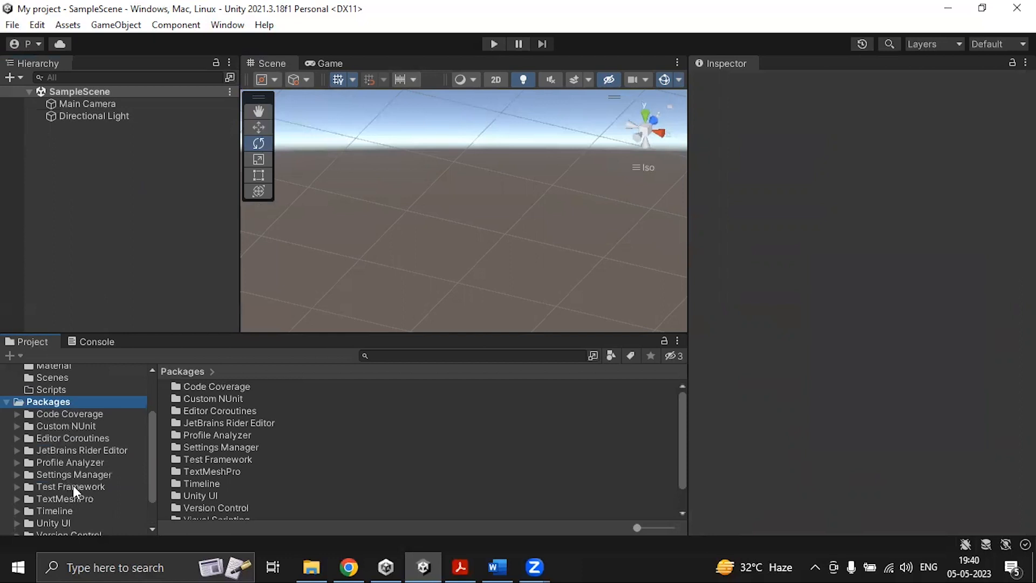
scroll(73, 485, up, 3)
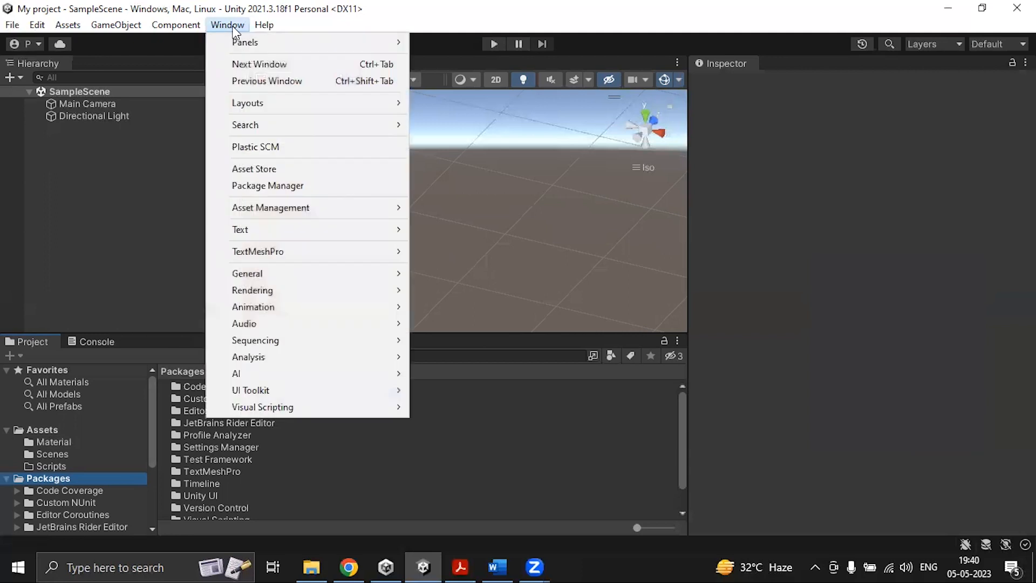
- Open the Package Manager, view the Built-in packages briefly and switch the package source to Unity Registry
click(266, 187)
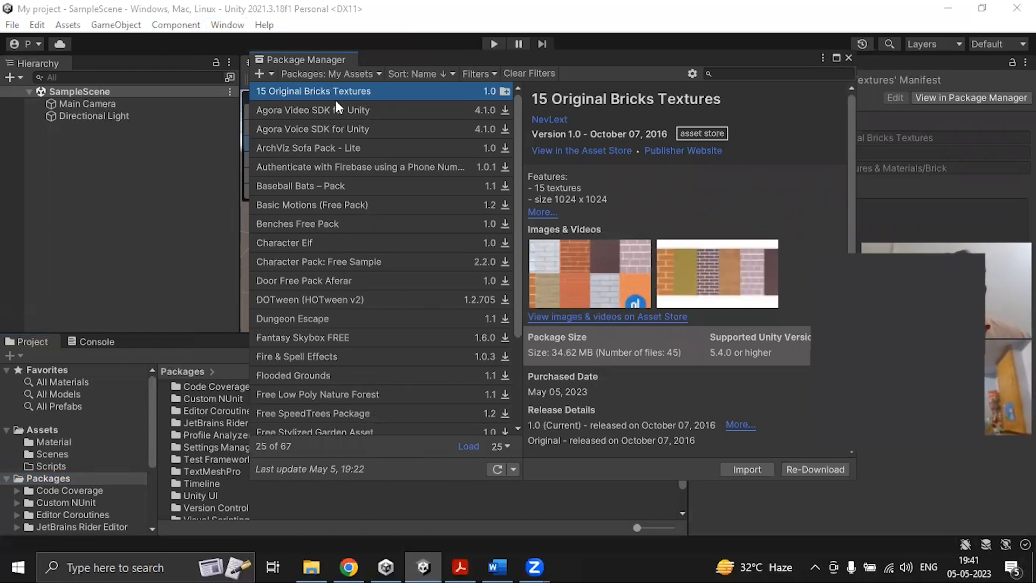
click(365, 73)
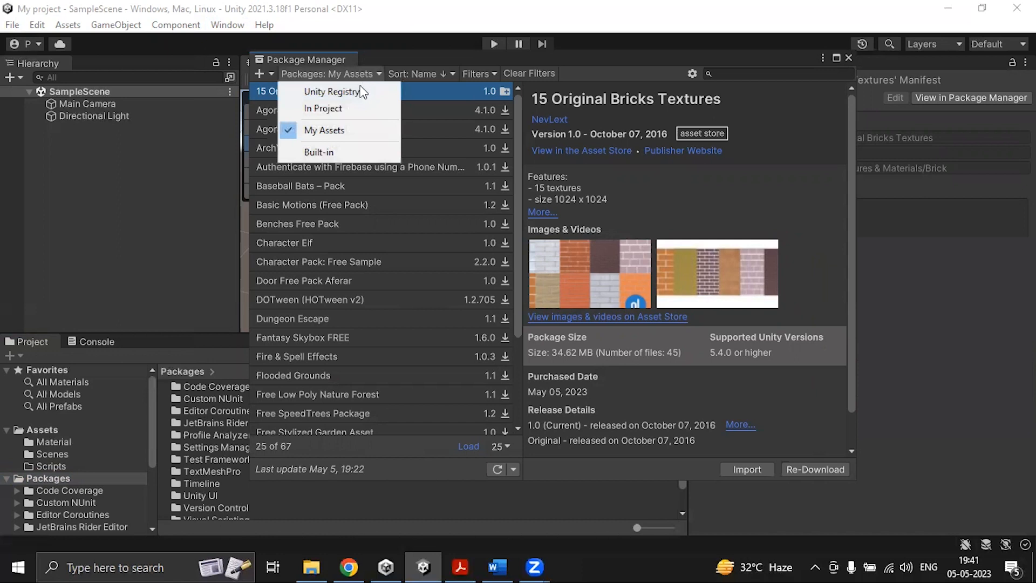
click(337, 152)
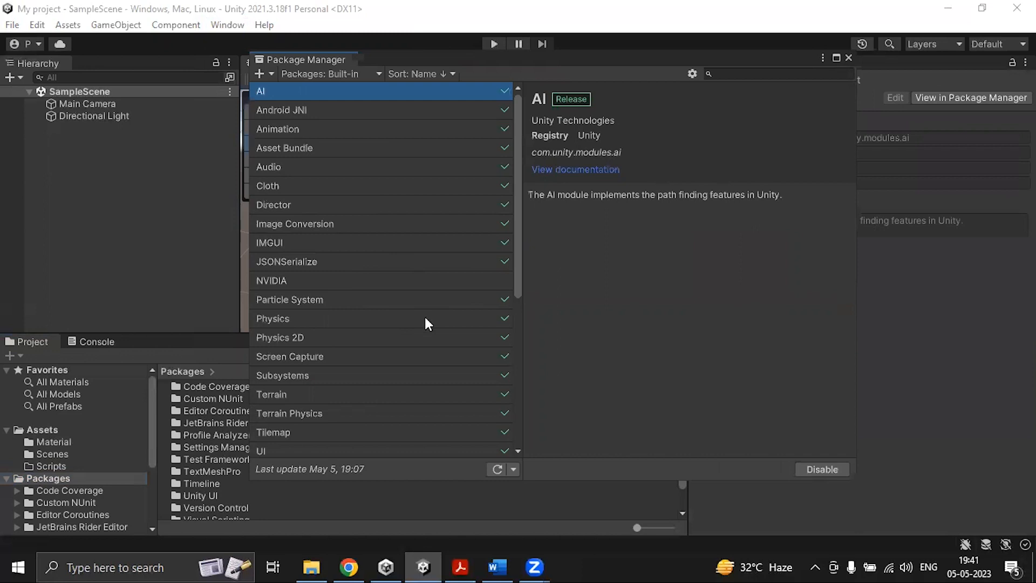
click(368, 72)
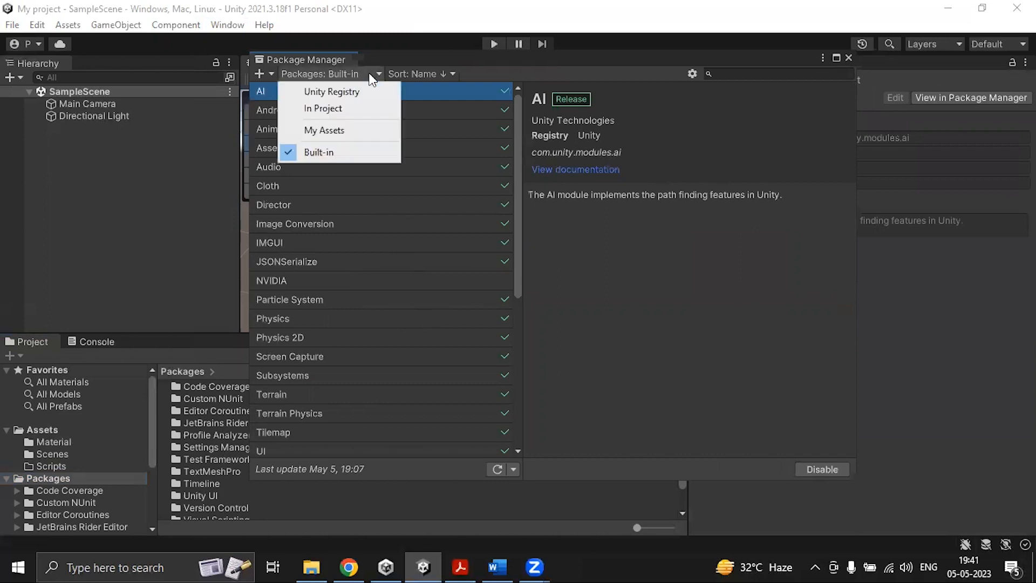
click(346, 93)
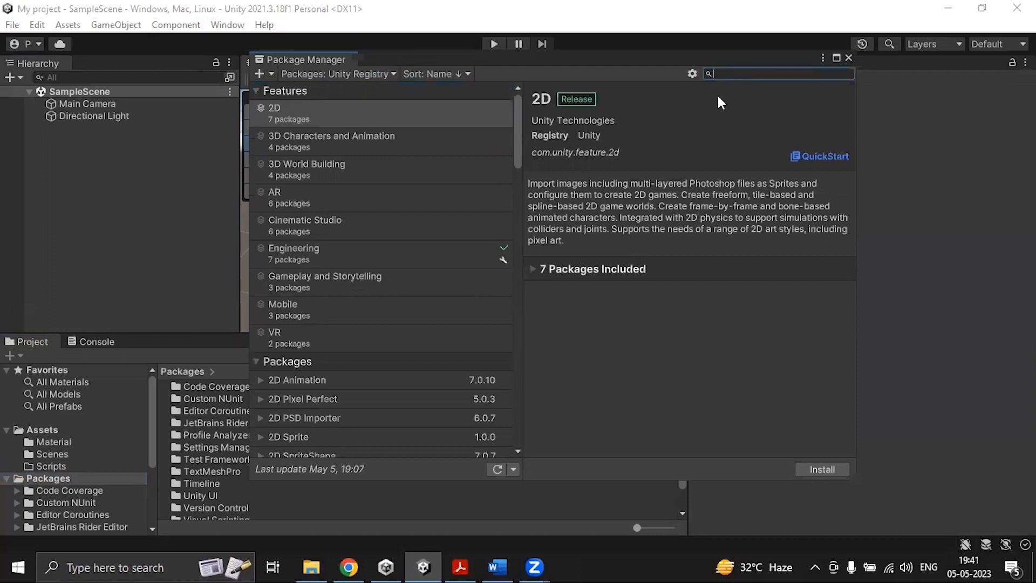
- Search the Unity Registry for "recorder" and install the Recorder 3.0.3 package
text(corder)
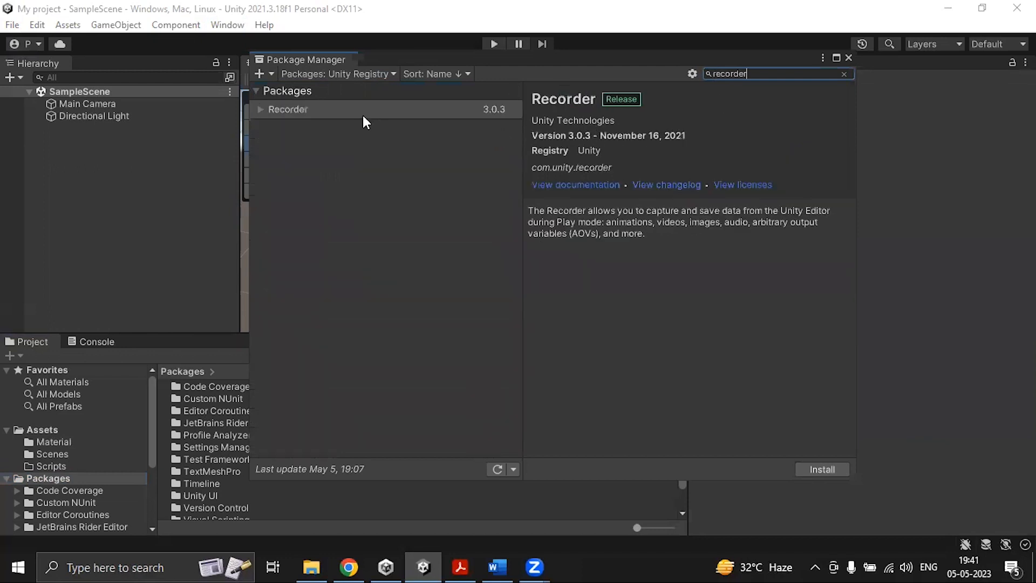
click(303, 109)
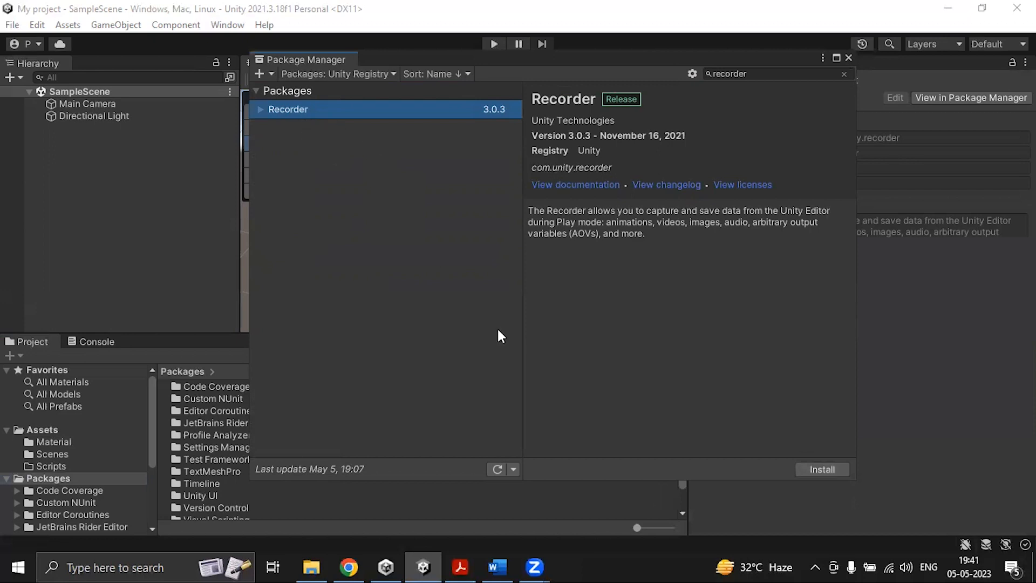
click(824, 468)
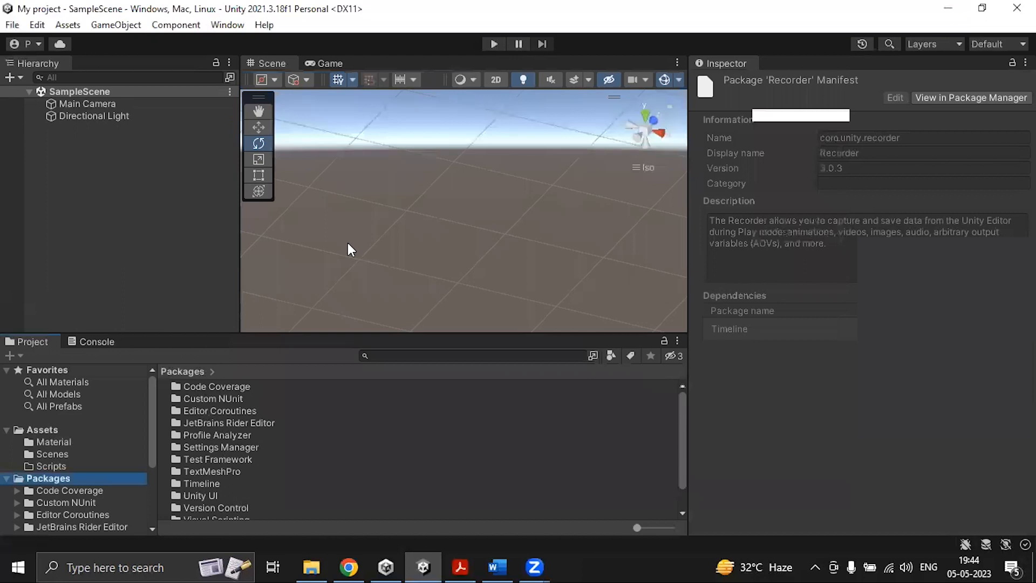
click(131, 30)
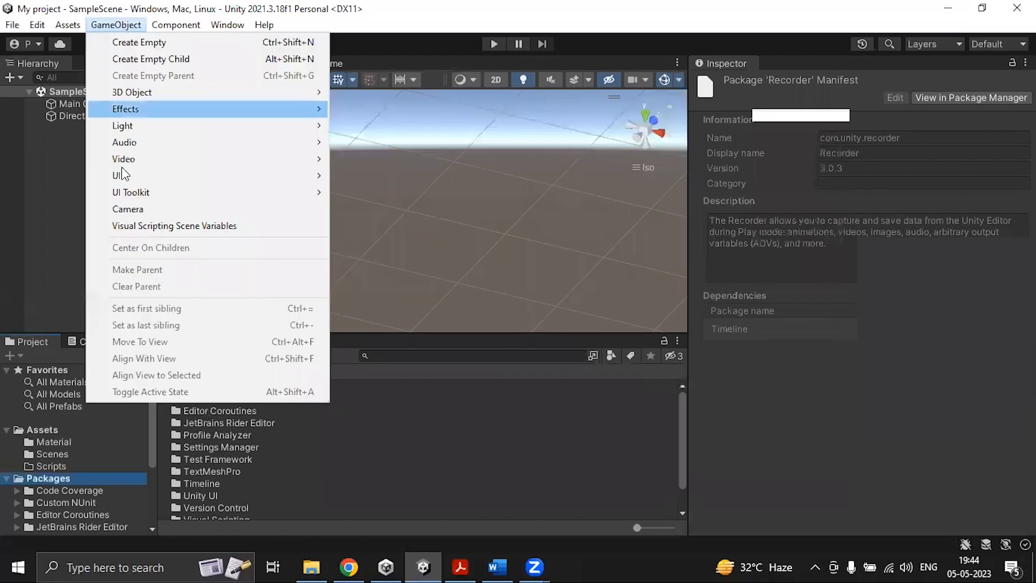
mouse_move(155, 91)
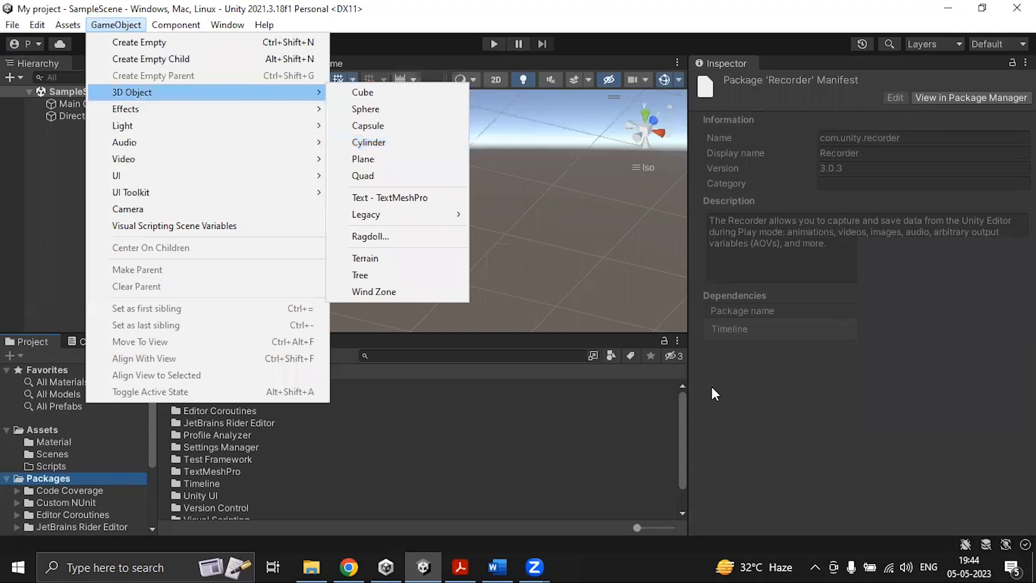
click(719, 365)
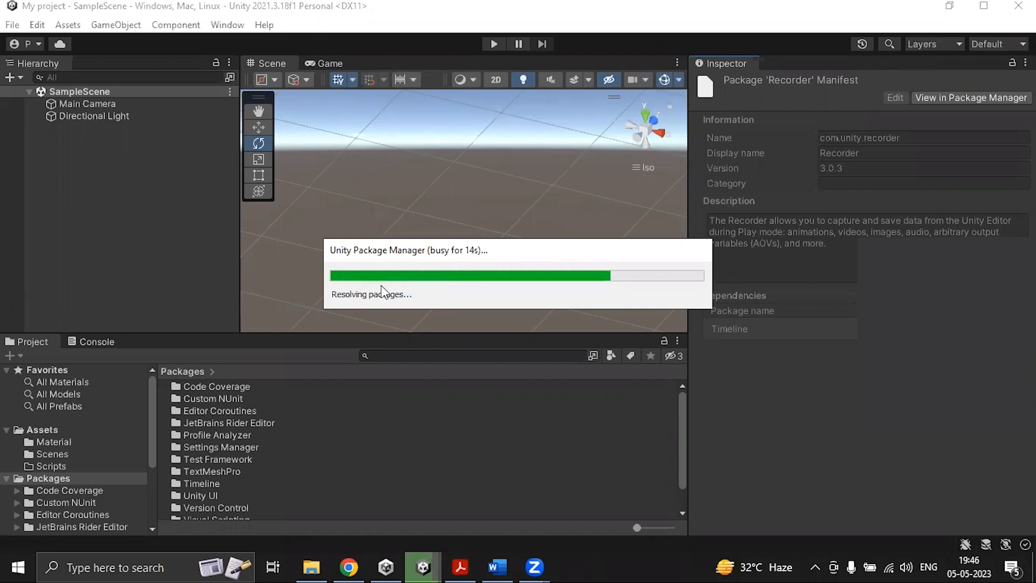
- Switch to the Word document and examine the model asset workflow diagram for textures, shaders and materials
click(497, 567)
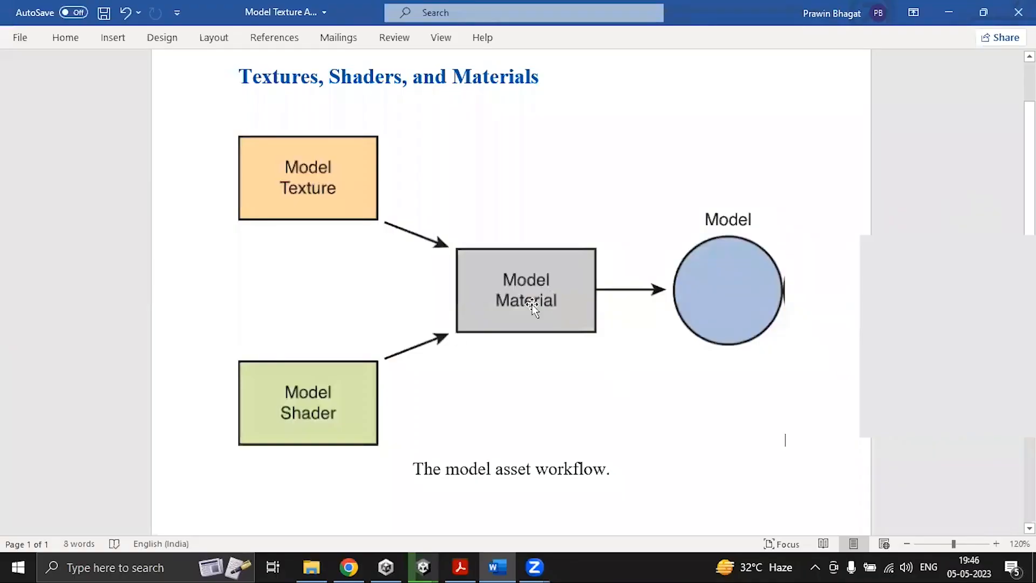
scroll(587, 365, up, 2)
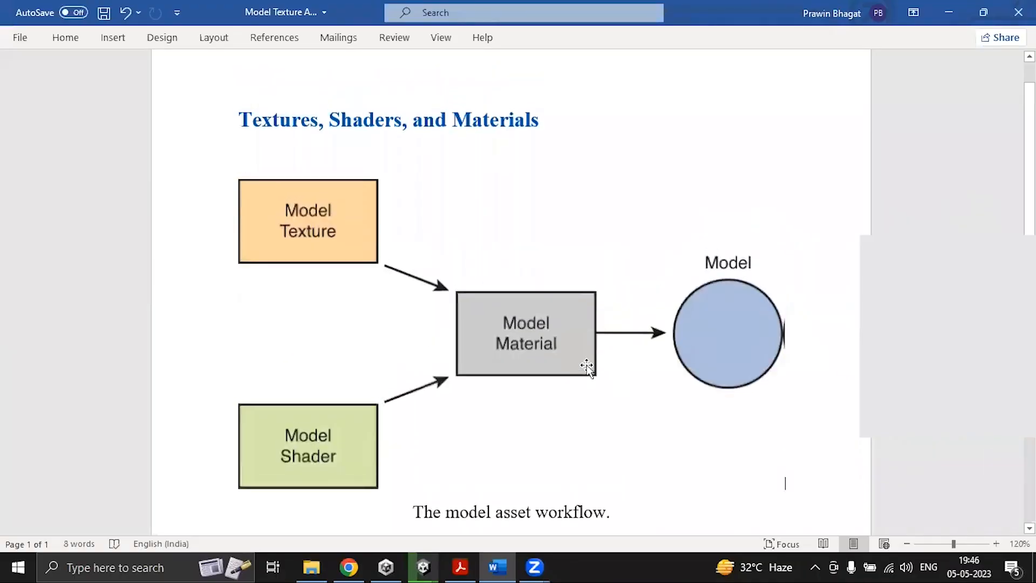
scroll(587, 365, down, 2)
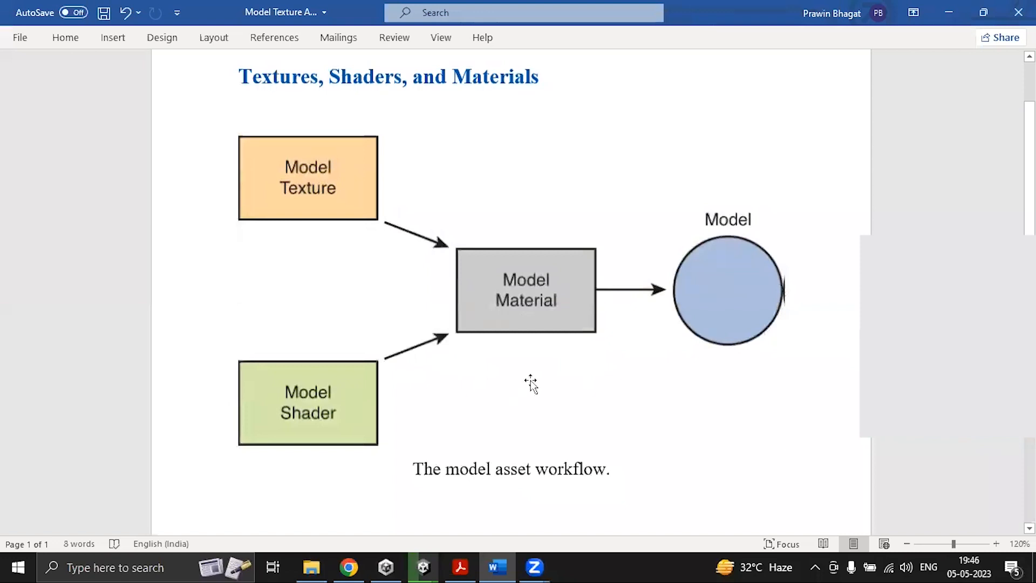
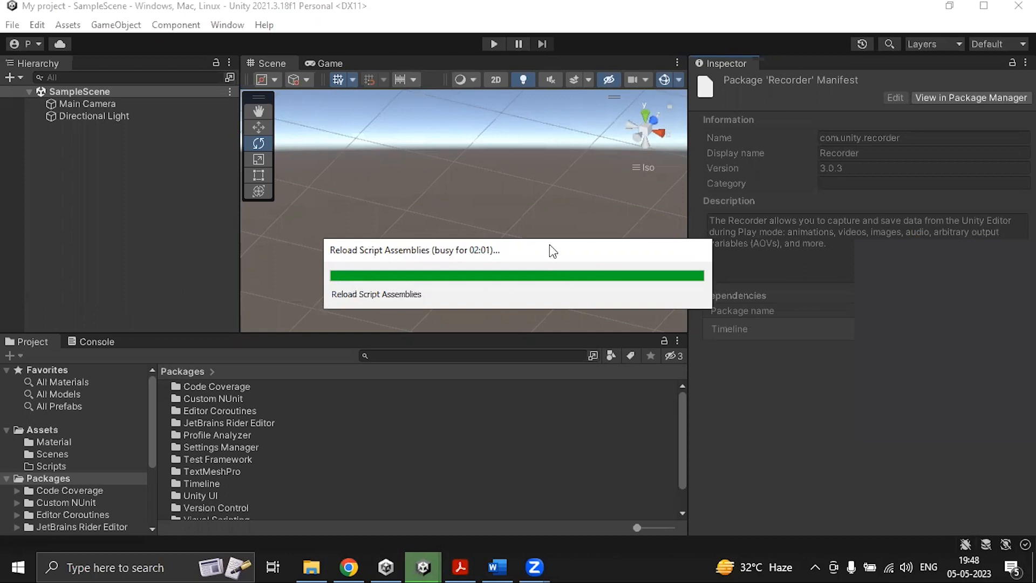
- Return to the Unity scene, view the Directional Light's properties and open the project's Assets folder
drag(554, 251, 533, 217)
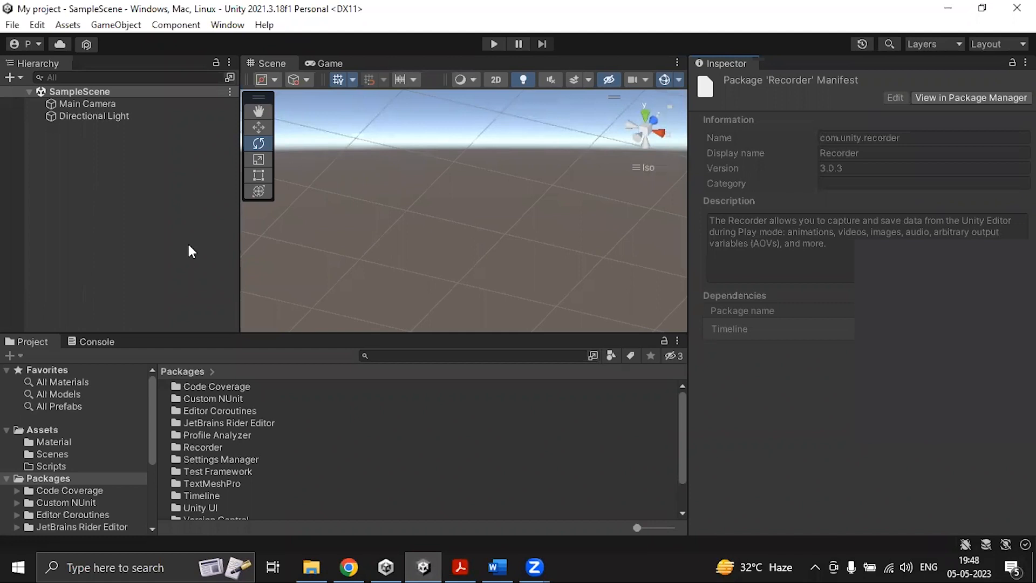
click(89, 120)
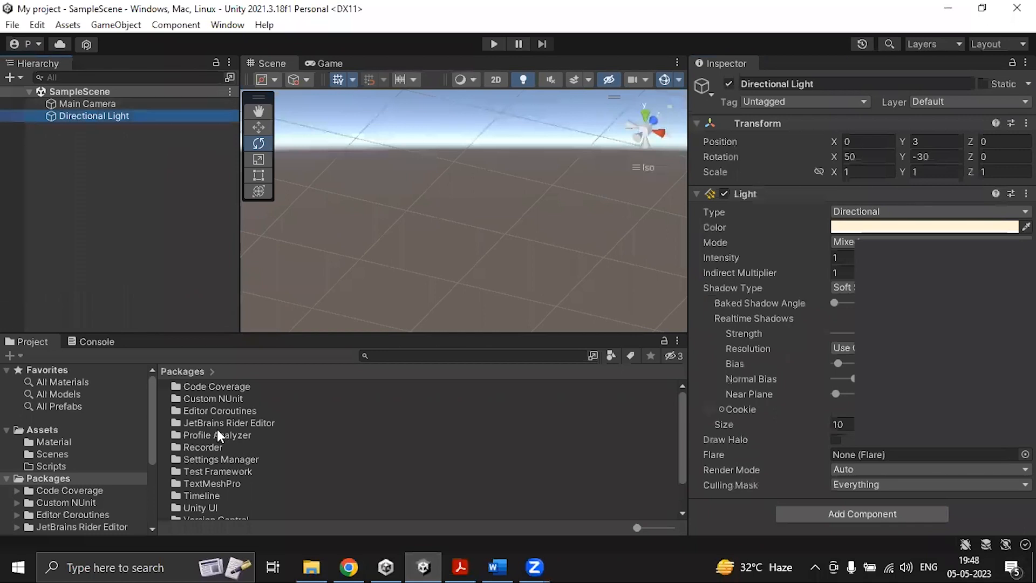
click(59, 427)
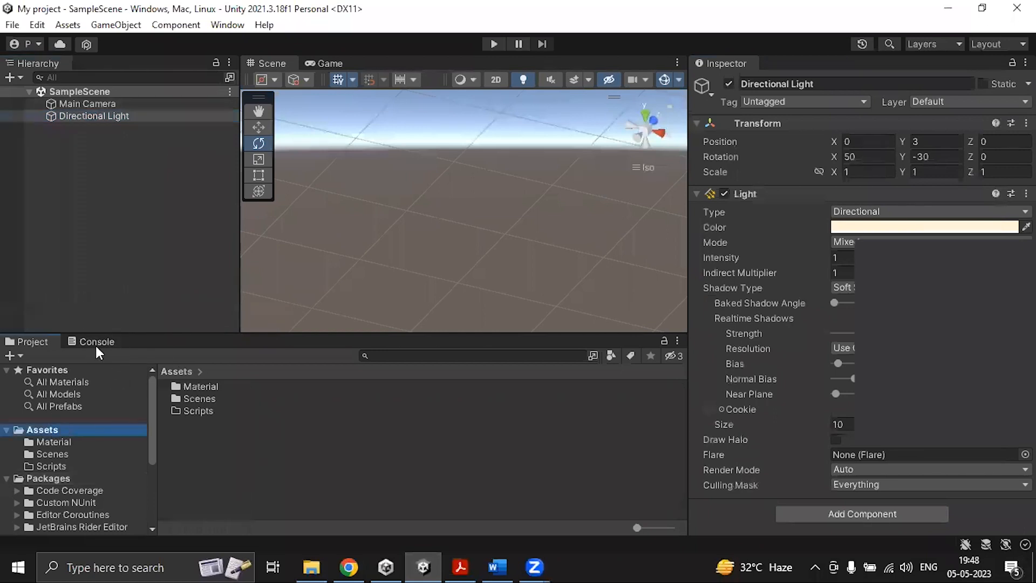
click(93, 185)
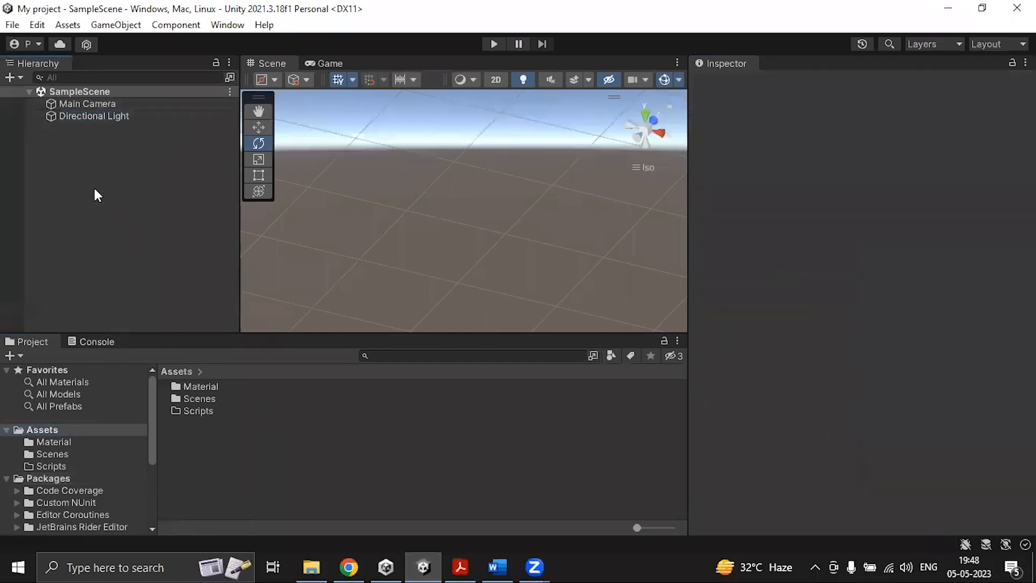
- Add a 3D cube to SampleScene and delete it again
right_click(115, 220)
mouse_move(161, 382)
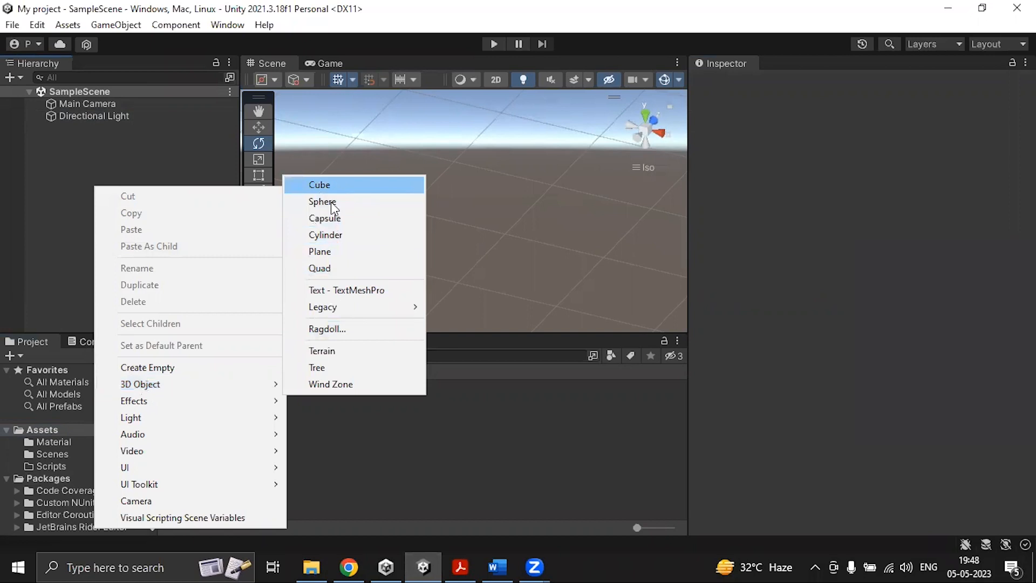
click(335, 187)
click(115, 189)
click(73, 128)
right_click(73, 128)
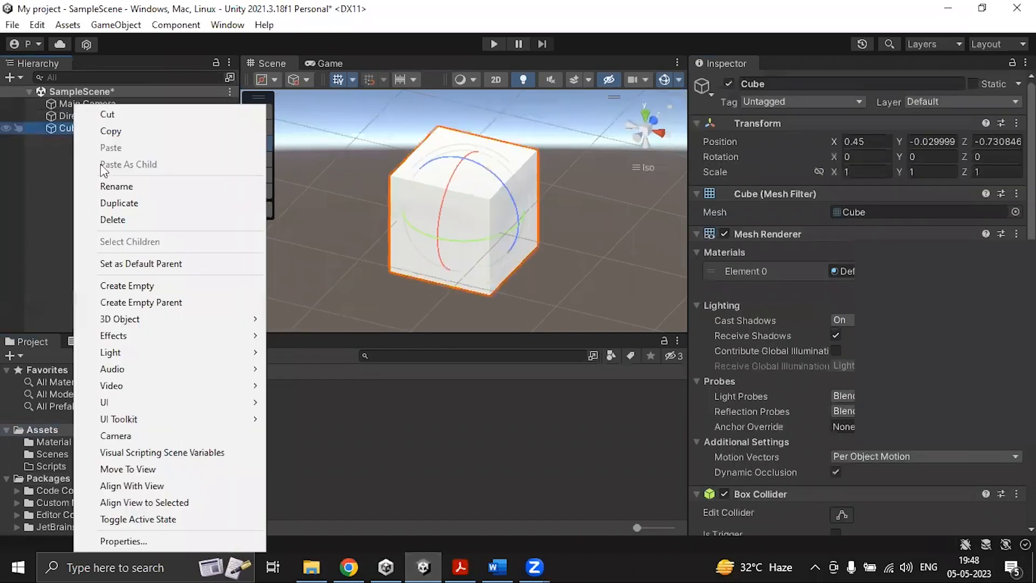
click(117, 218)
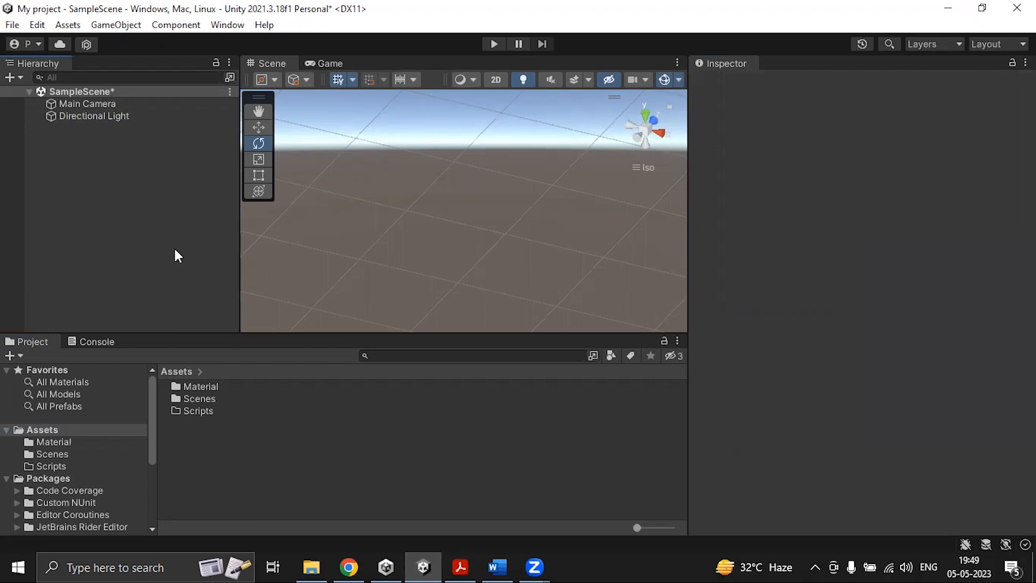
- Switch to Chrome and open the Unity Asset Store site in a new tab from the "unity asset store" search results
click(349, 567)
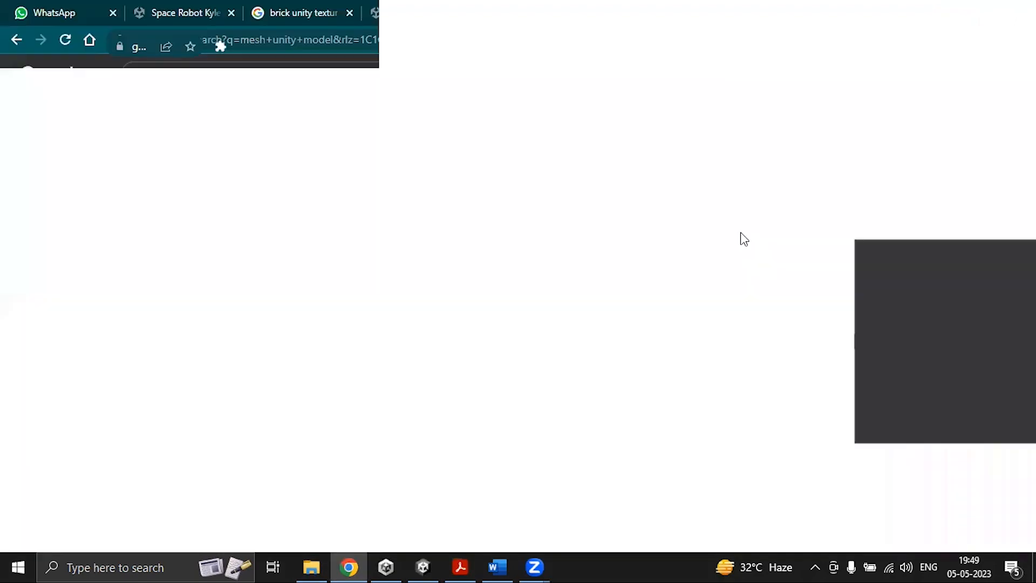
click(359, 251)
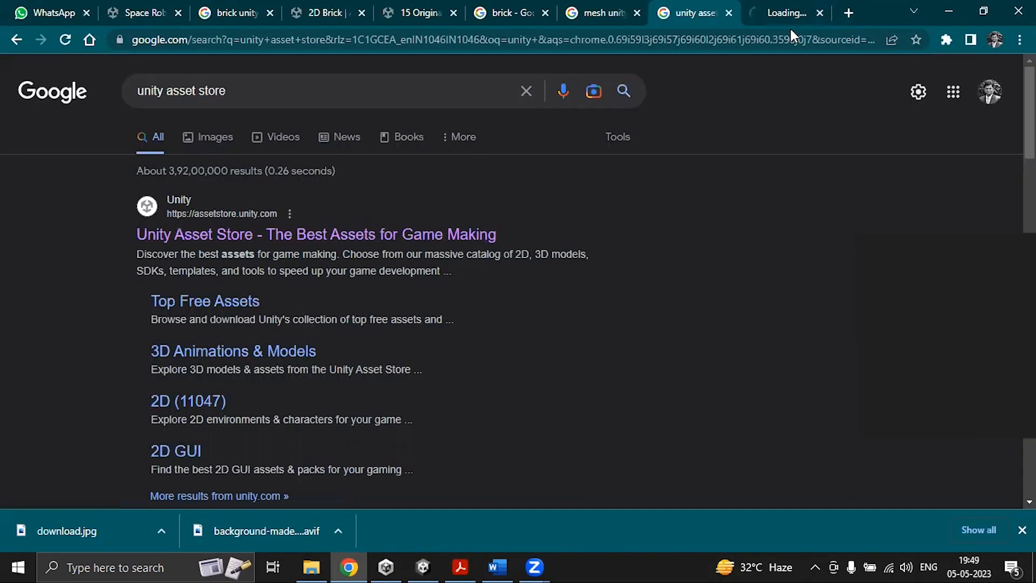
click(788, 16)
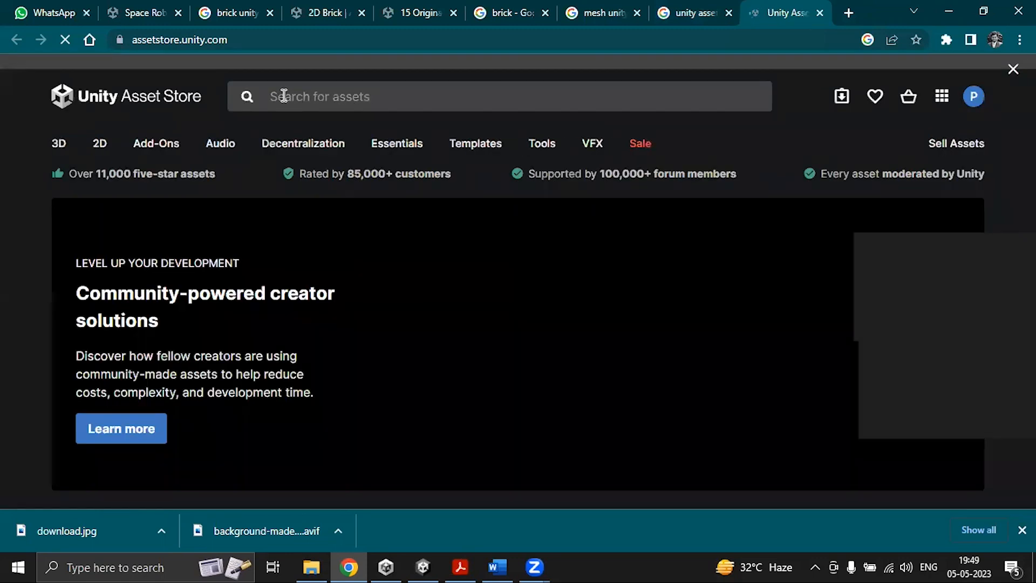
- Search the Asset Store for "kyle" and look through the matching assets
click(284, 96)
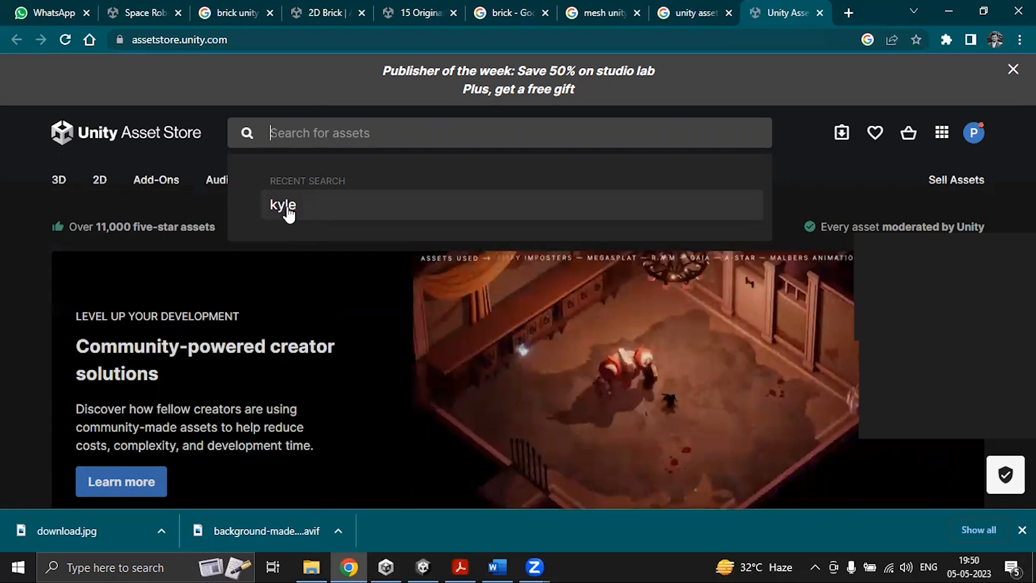
click(289, 211)
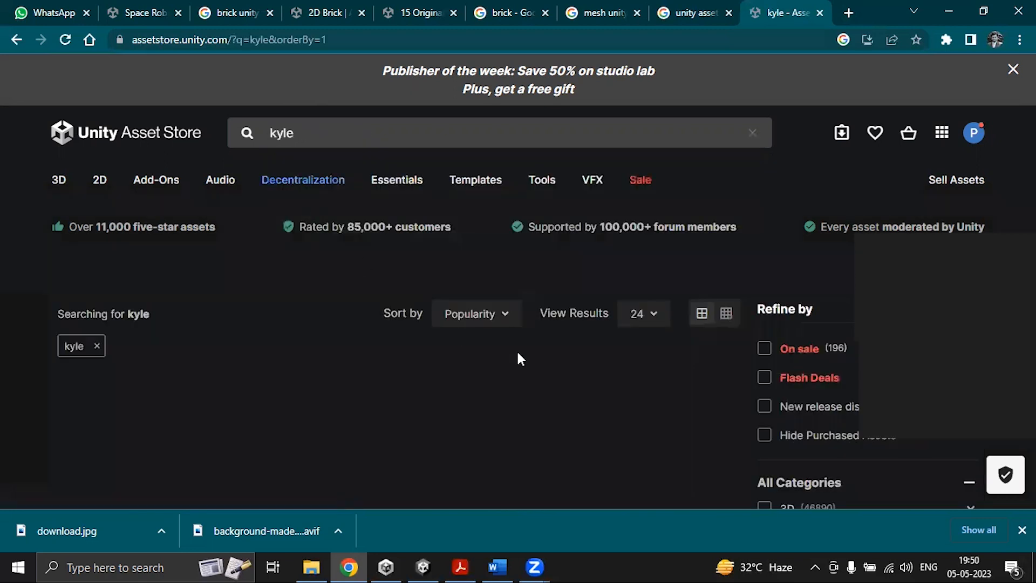
scroll(543, 357, down, 4)
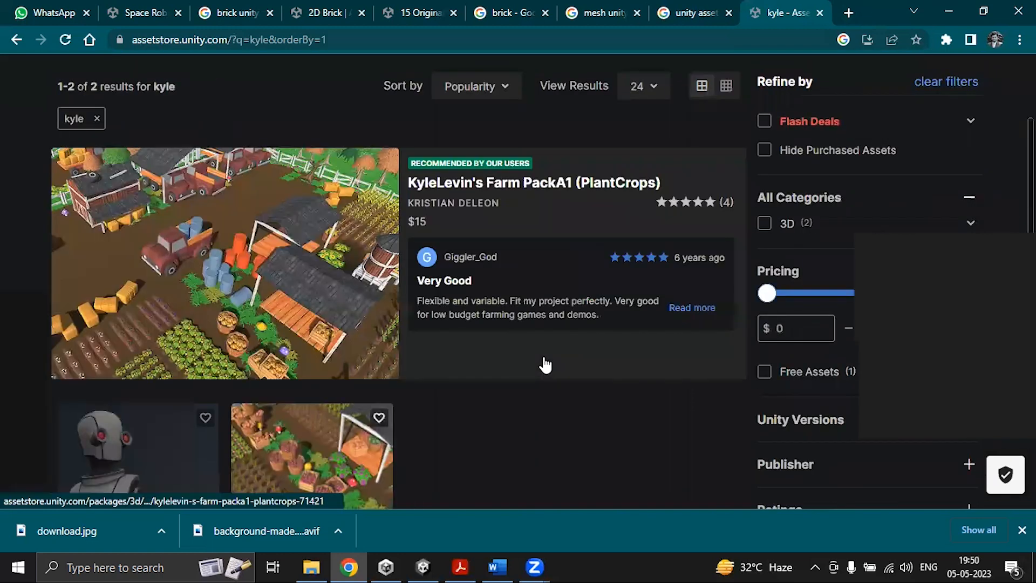
scroll(541, 409, down, 5)
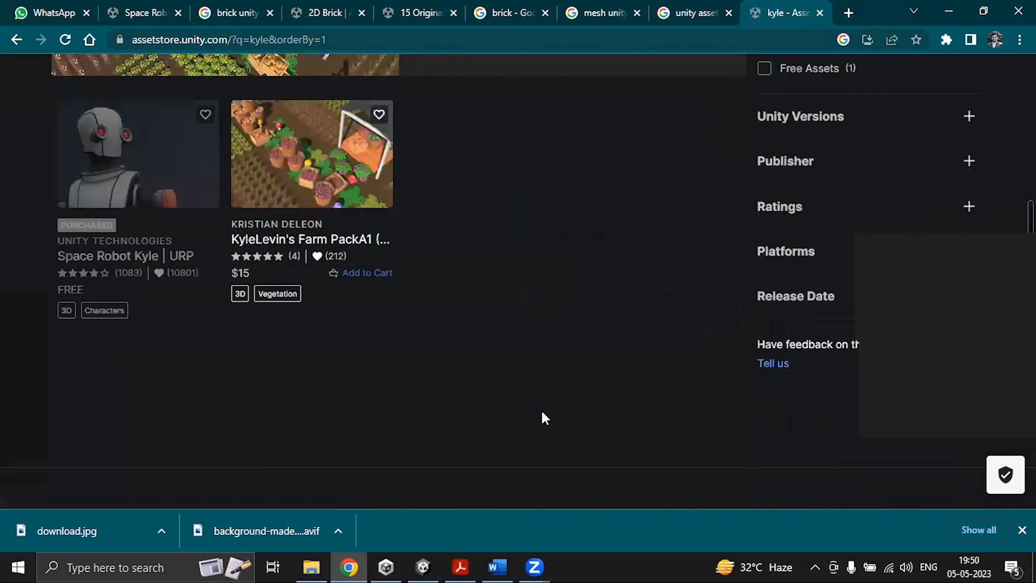
scroll(541, 409, up, 1)
scroll(541, 409, up, 3)
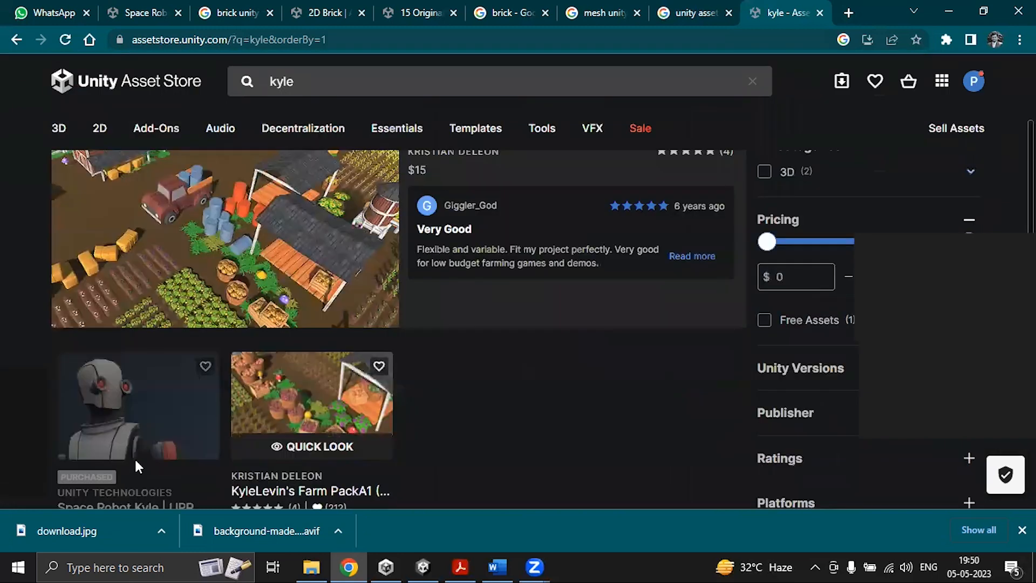
- Open the Space Robot Kyle | URP asset page and look over its details
click(110, 419)
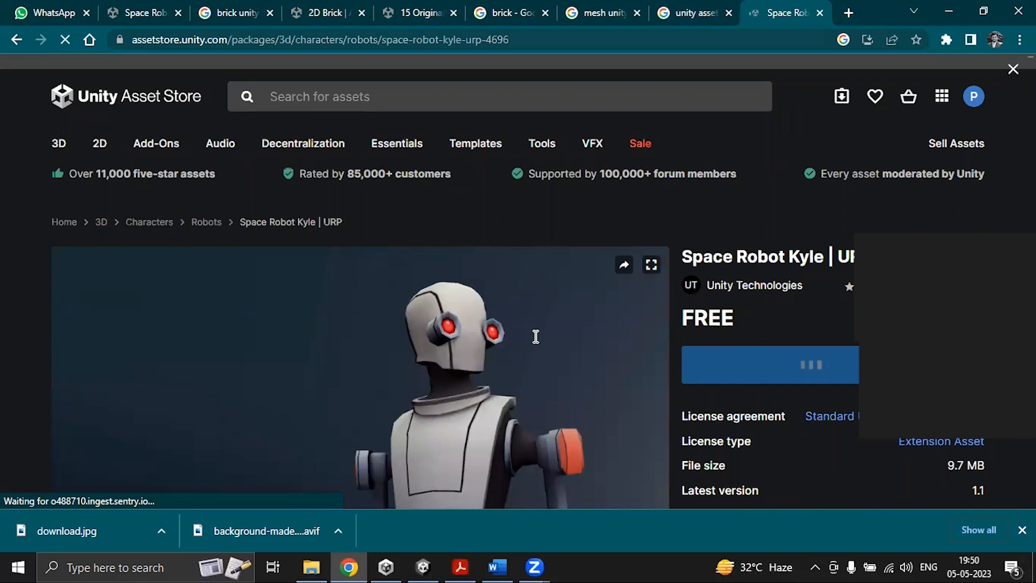
scroll(535, 339, down, 5)
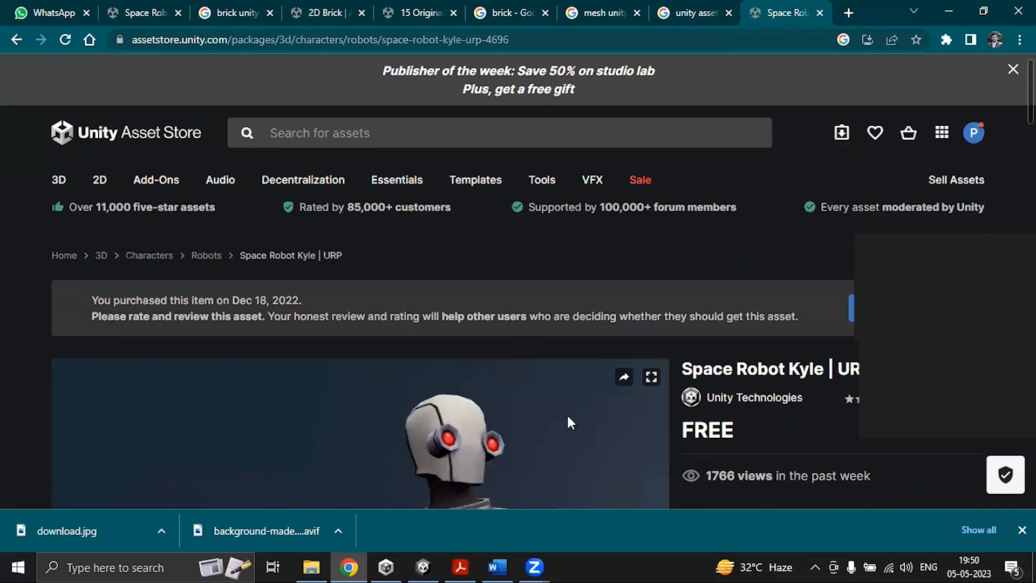
scroll(567, 415, down, 3)
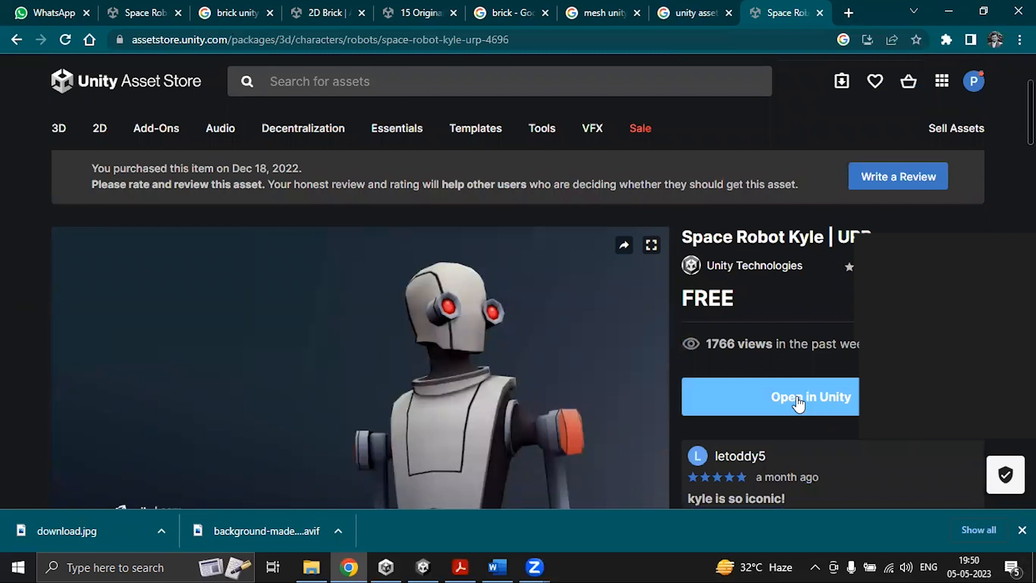
- Search the Asset Store for "animal" and browse the results and filter options
click(316, 82)
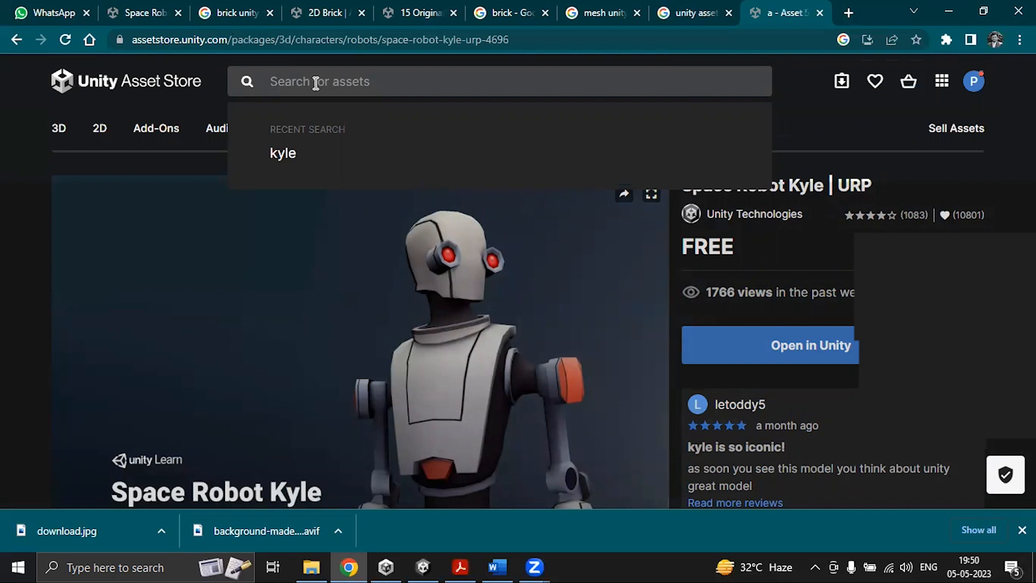
text(anima)
key(Return)
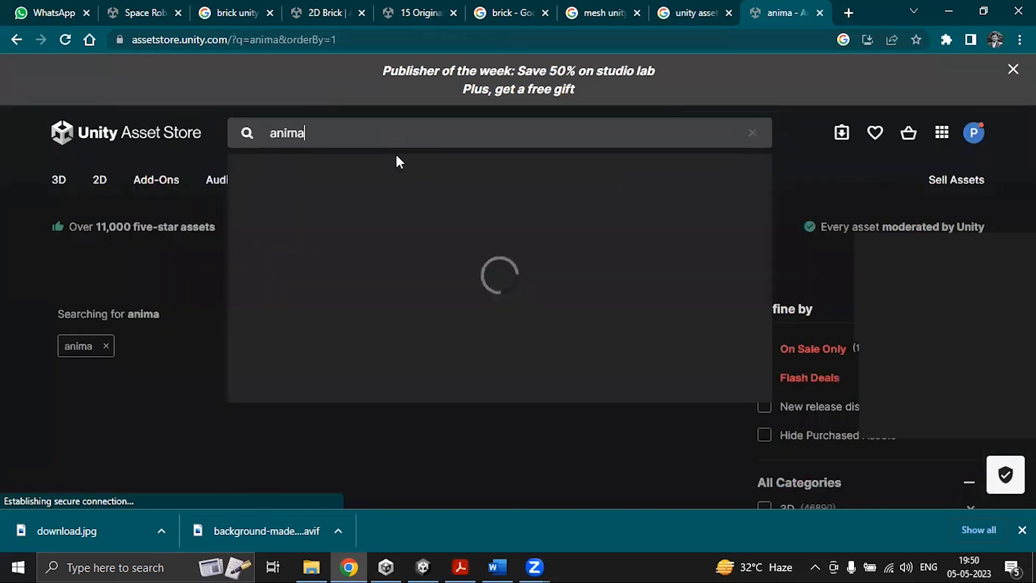
text(l)
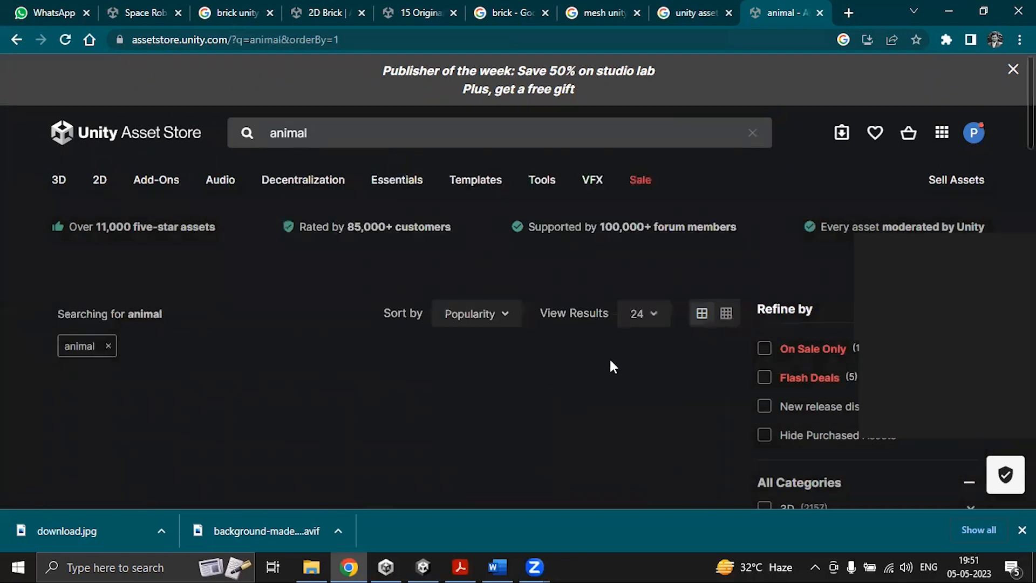
scroll(610, 358, down, 4)
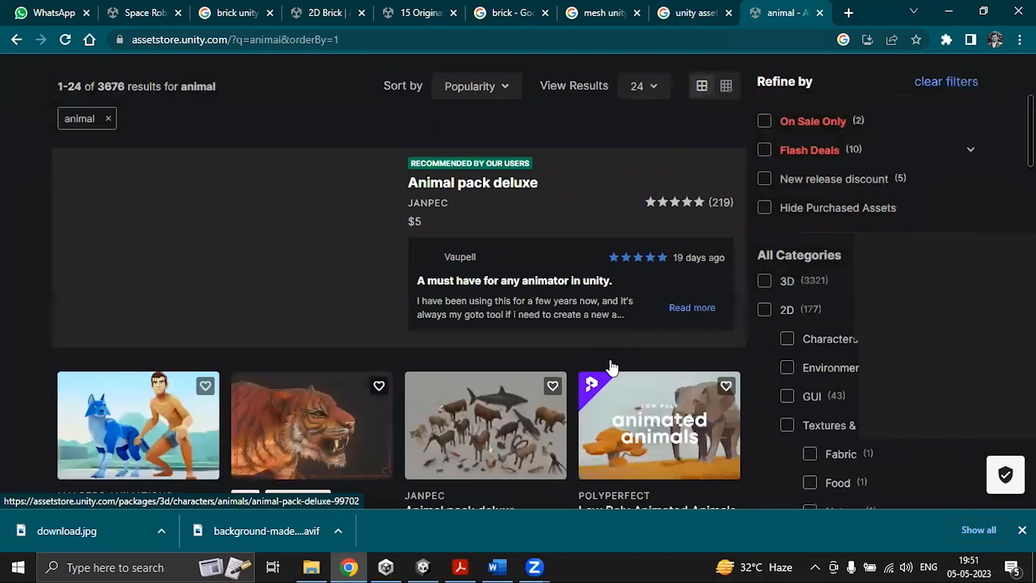
mouse_move(645, 397)
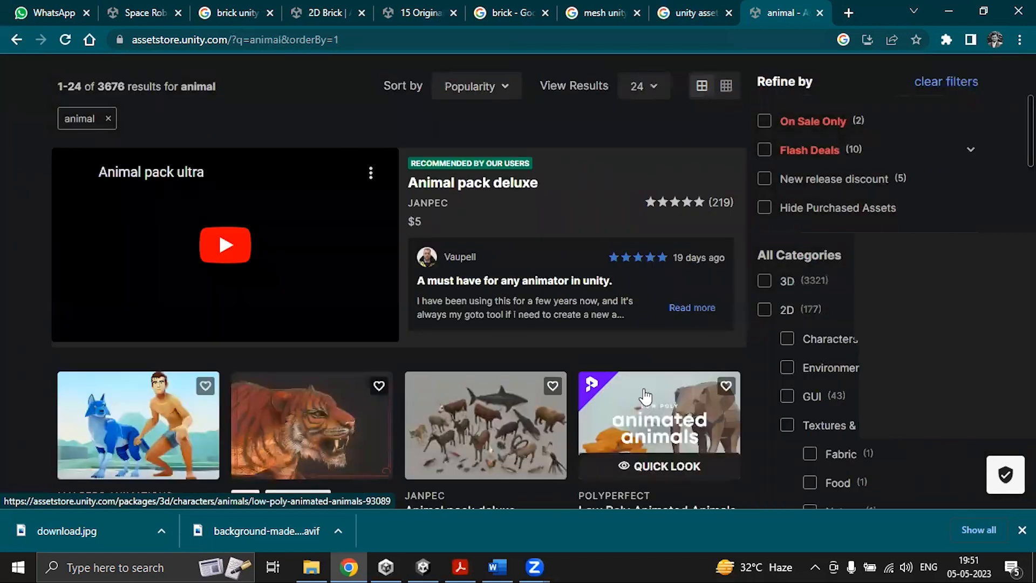
scroll(645, 397, down, 3)
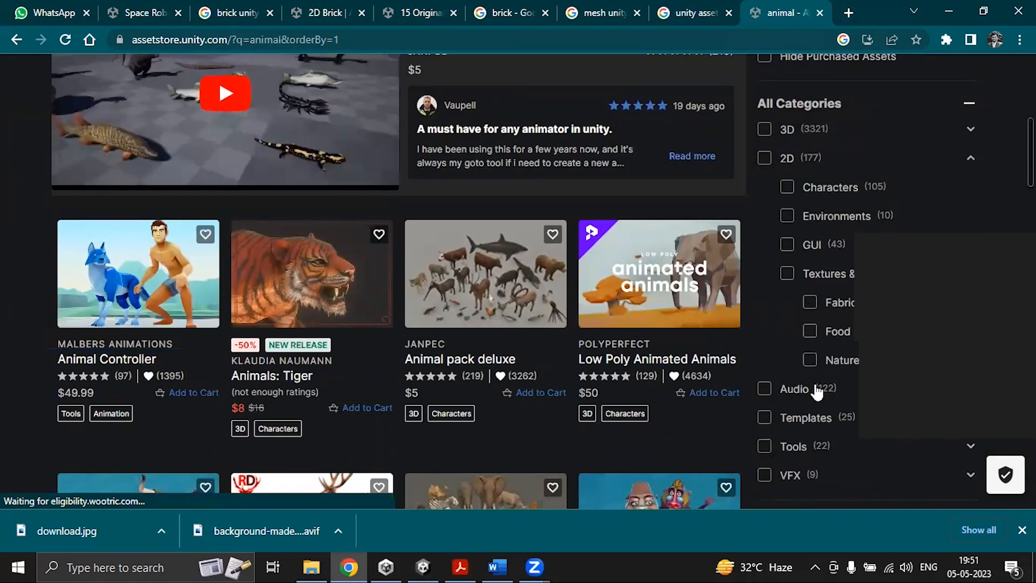
scroll(818, 392, down, 4)
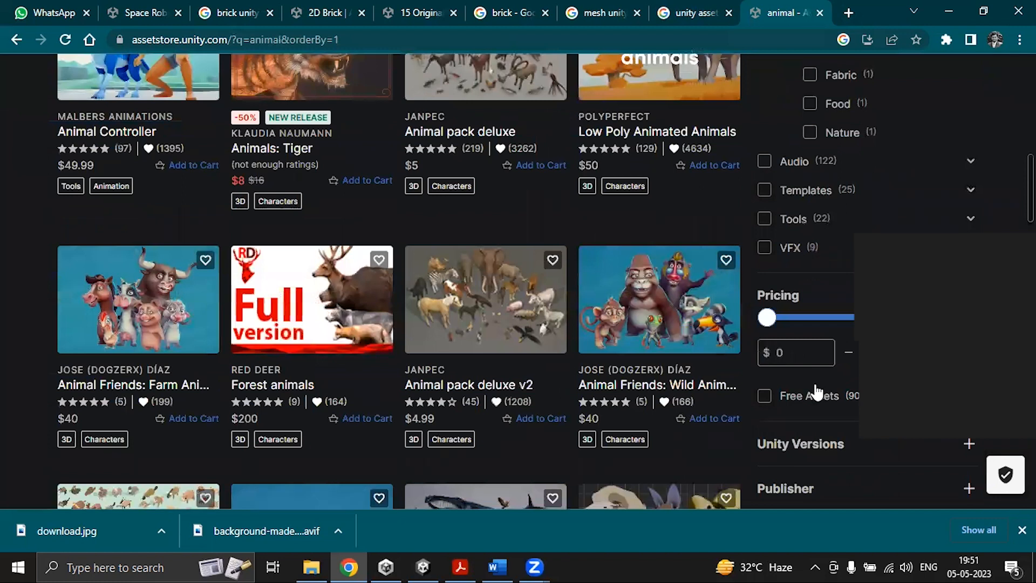
scroll(817, 393, down, 4)
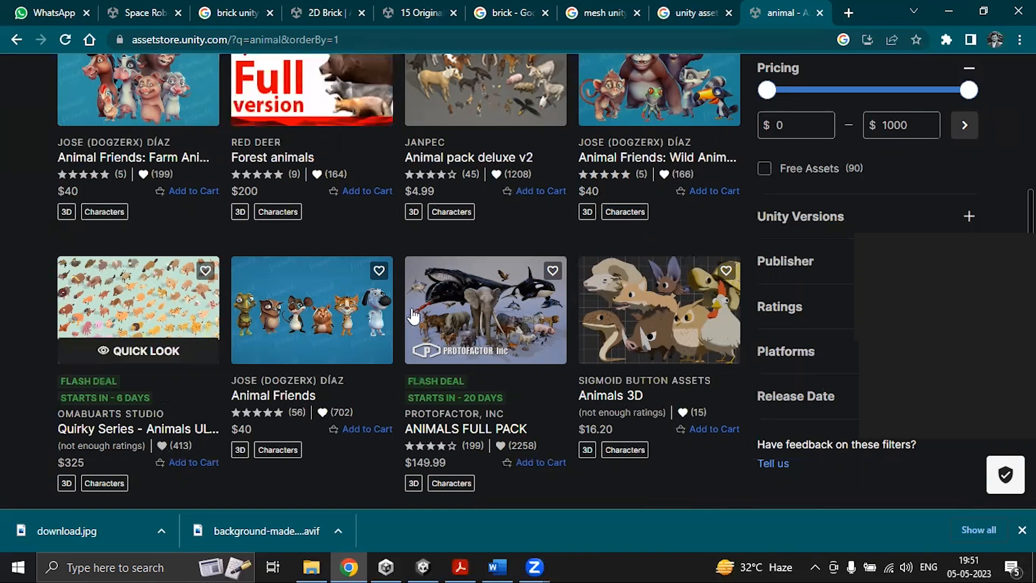
- Limit the animal results to free assets and open the FREE Stylized Bear - RPG Forest Animal page
click(765, 168)
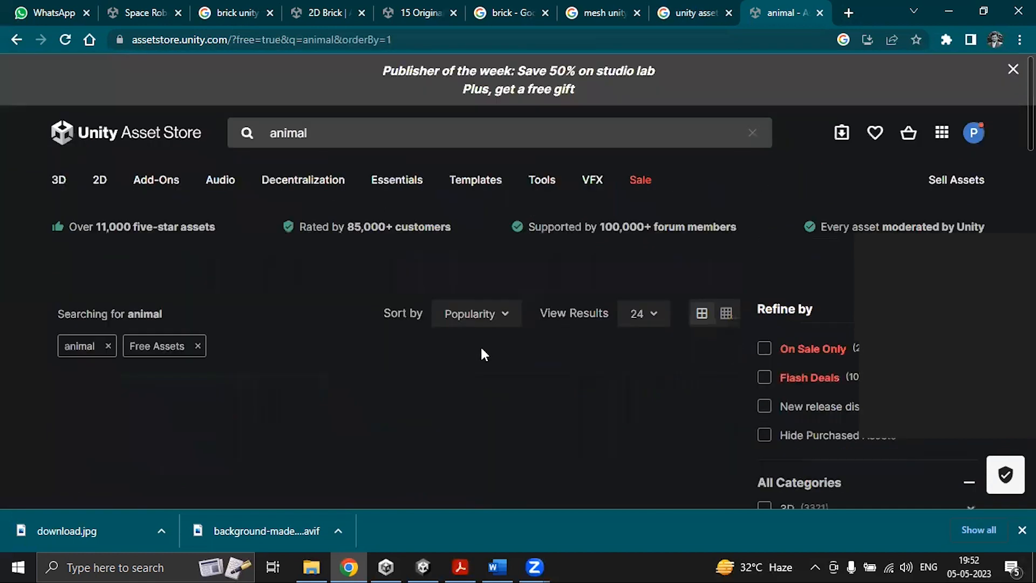
scroll(482, 355, down, 5)
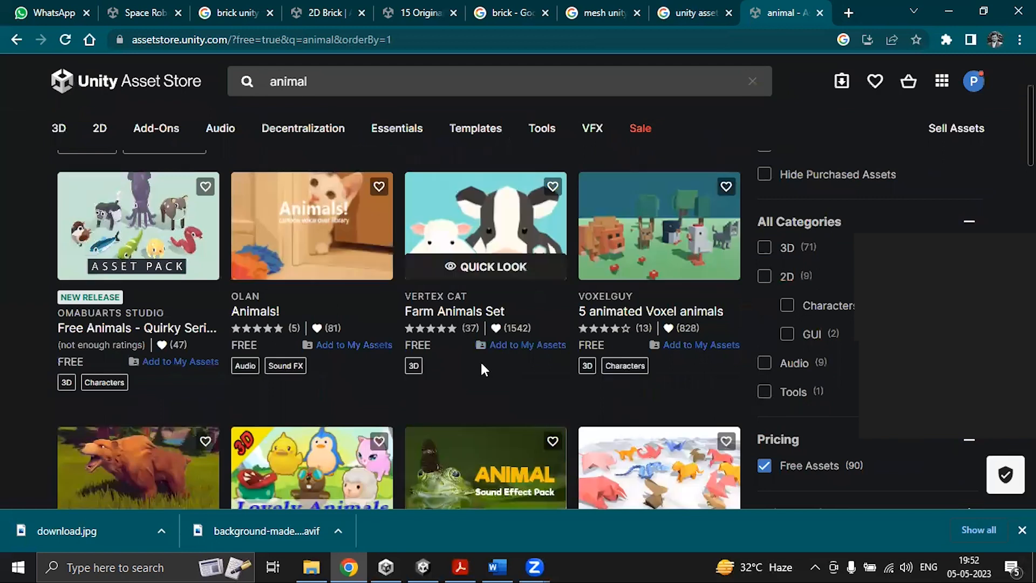
scroll(483, 370, down, 4)
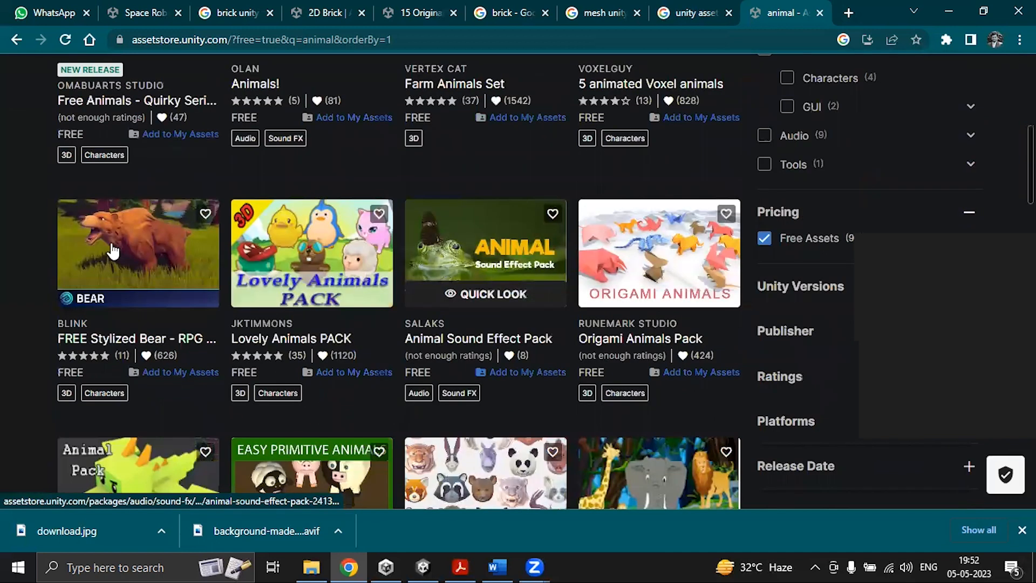
click(115, 244)
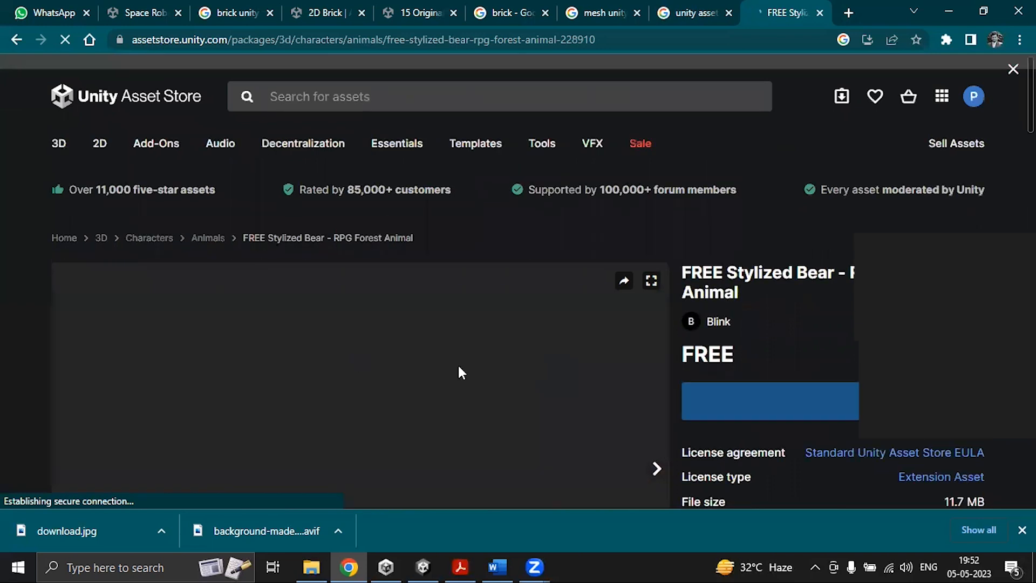
scroll(457, 373, down, 3)
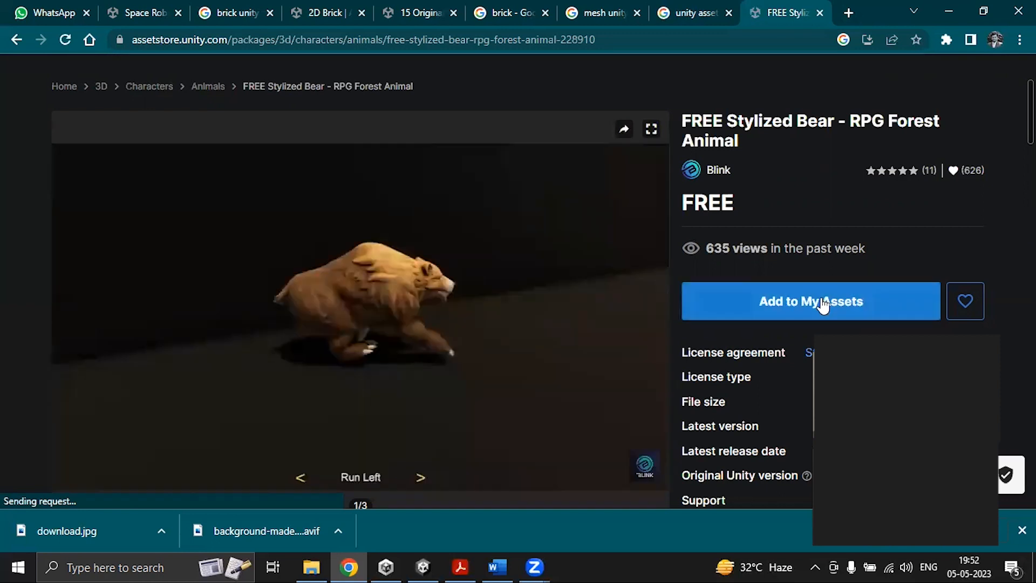
- Add the stylized bear to My Assets, accepting the Terms of Service and EULA, and open it in the Unity Editor
click(821, 300)
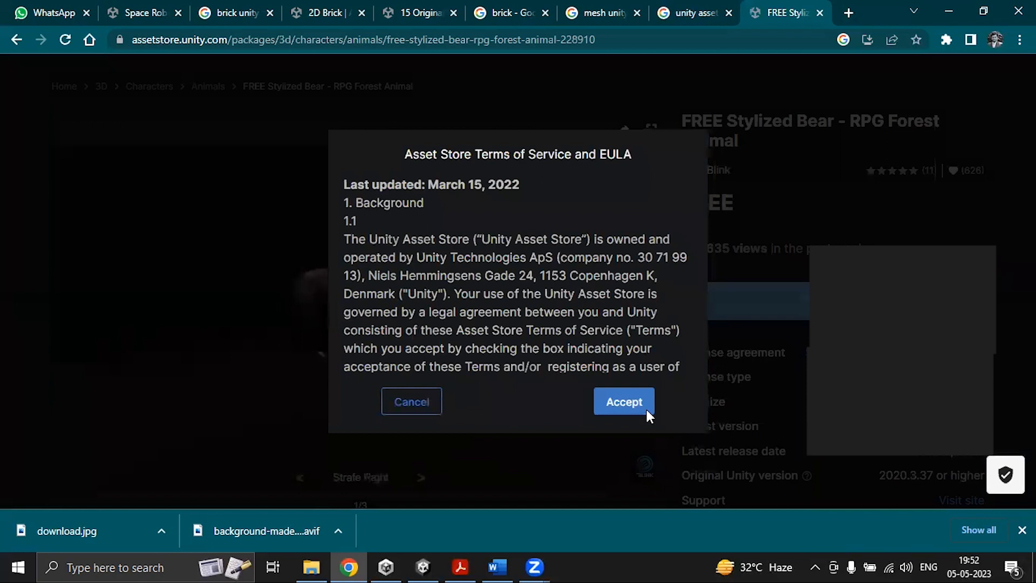
click(630, 403)
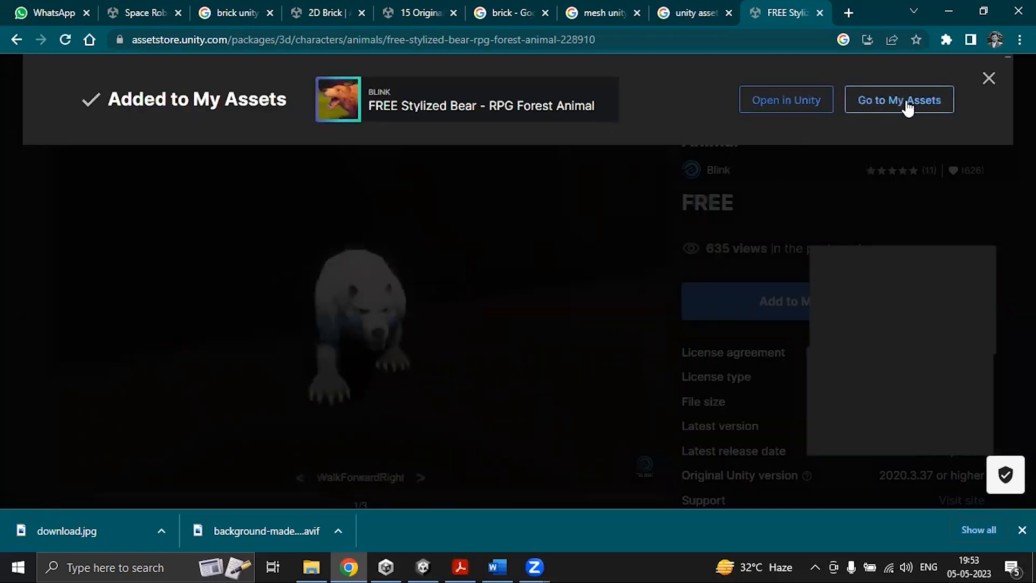
click(777, 103)
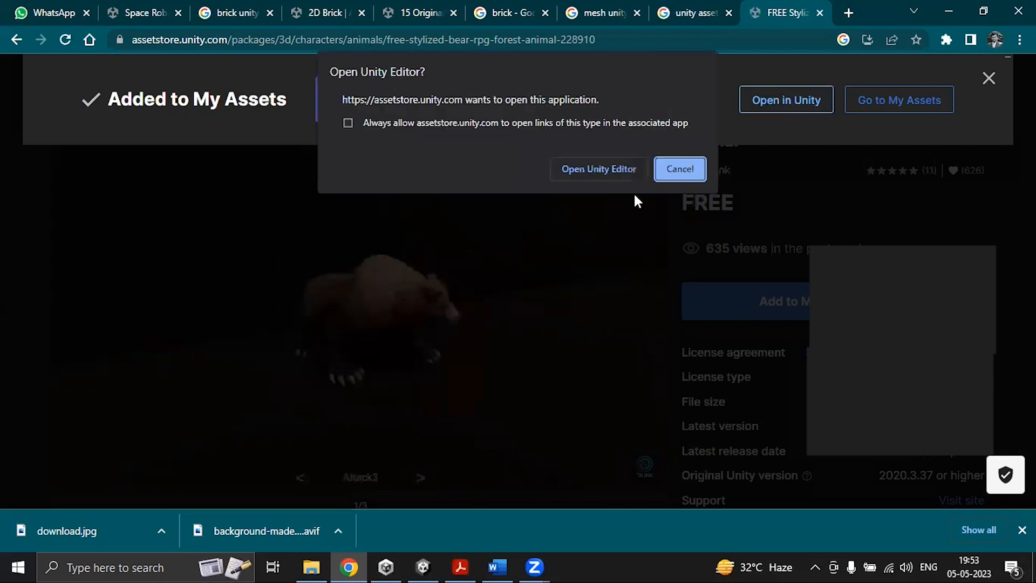
click(576, 171)
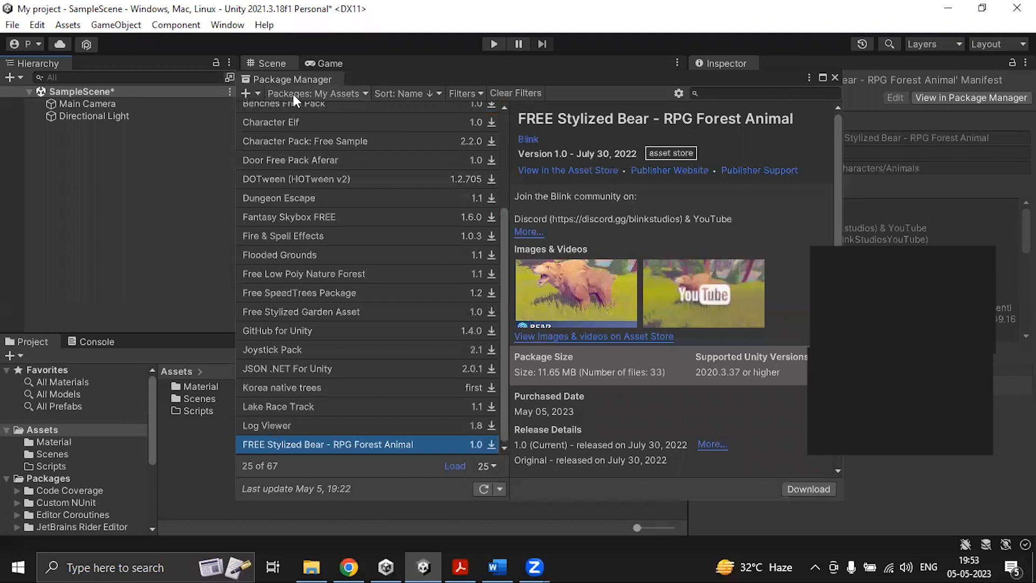
- Download the FREE Stylized Bear - RPG Forest Animal package and import all of its files into the project
click(349, 93)
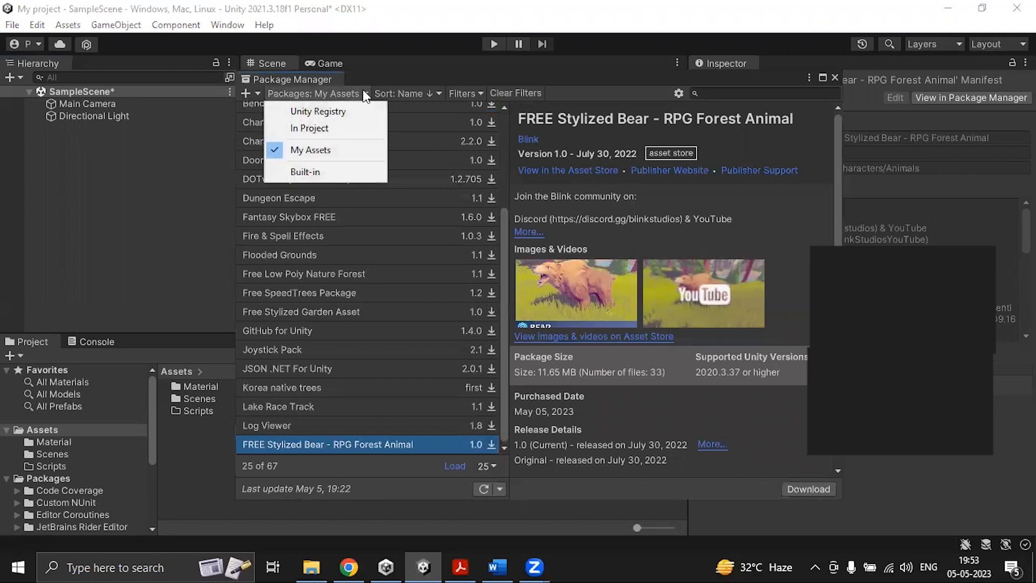
click(419, 69)
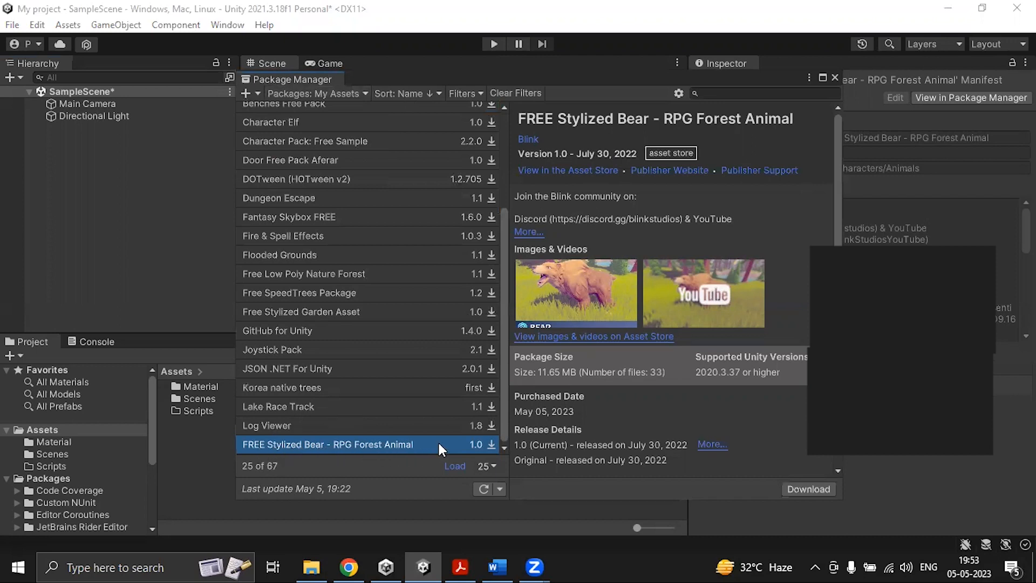
click(809, 489)
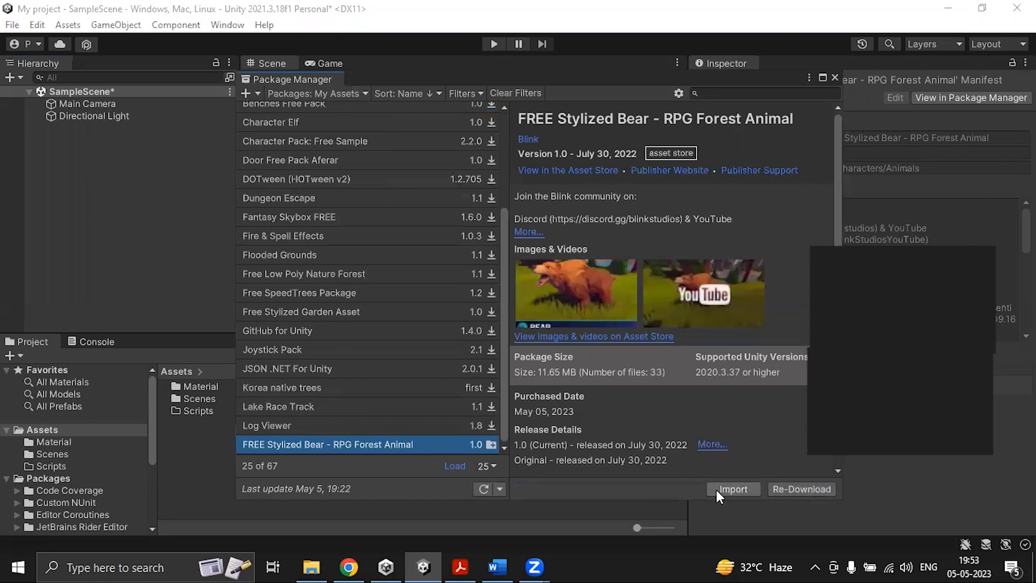
click(732, 489)
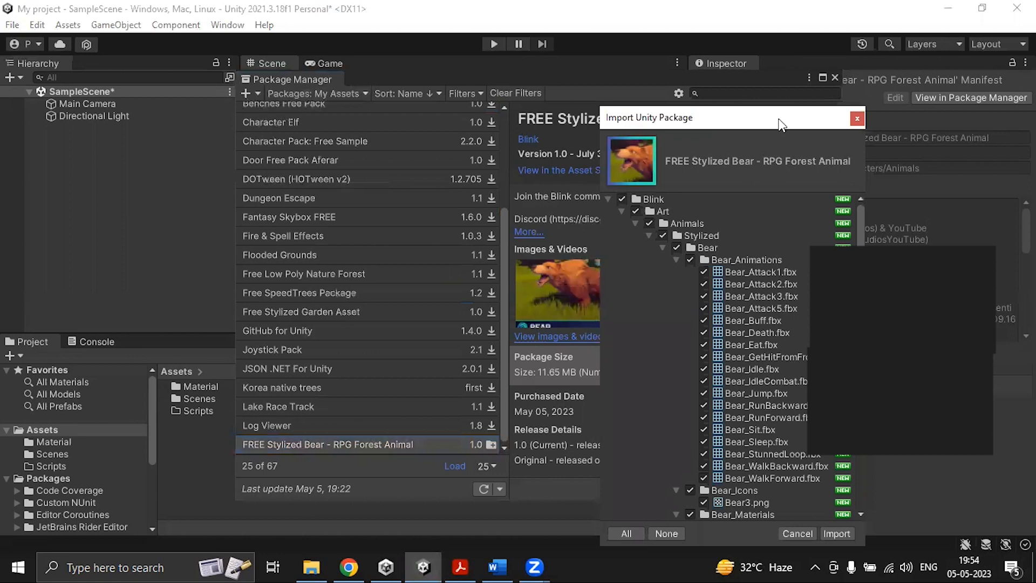
drag(781, 125, 673, 61)
click(731, 471)
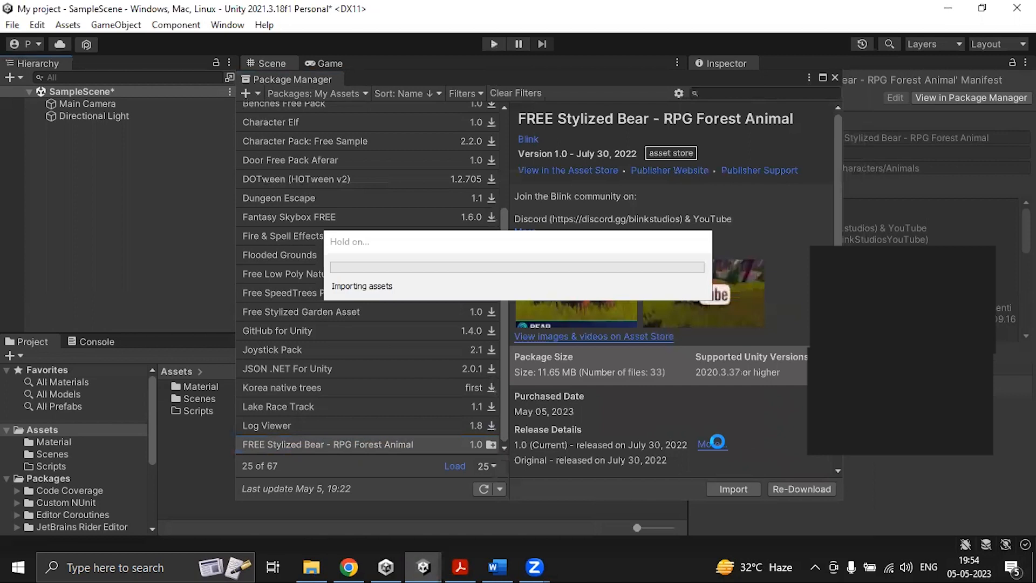
- Switch to the Asset Store in Chrome and search for "button"
click(349, 567)
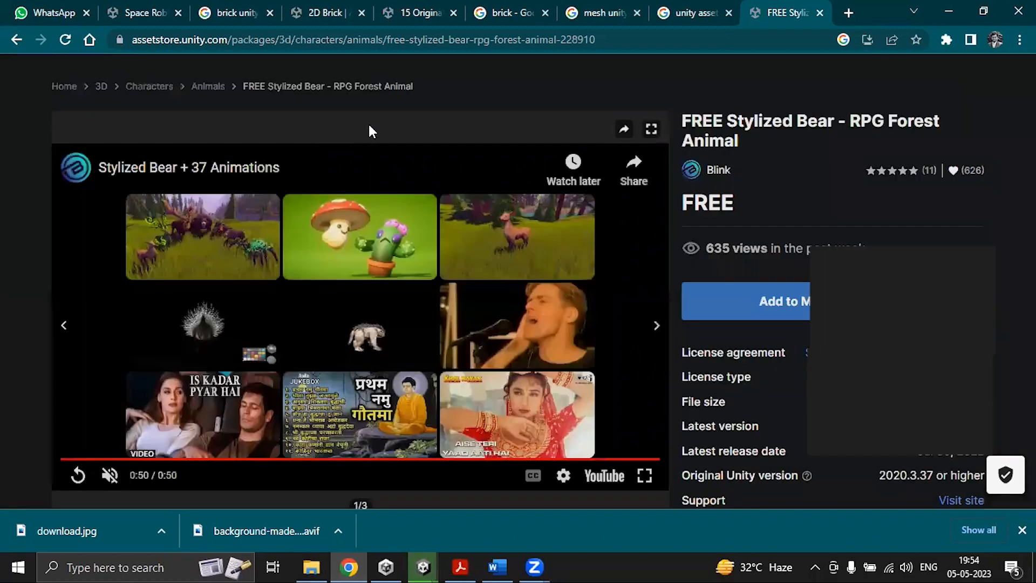
scroll(421, 151, up, 4)
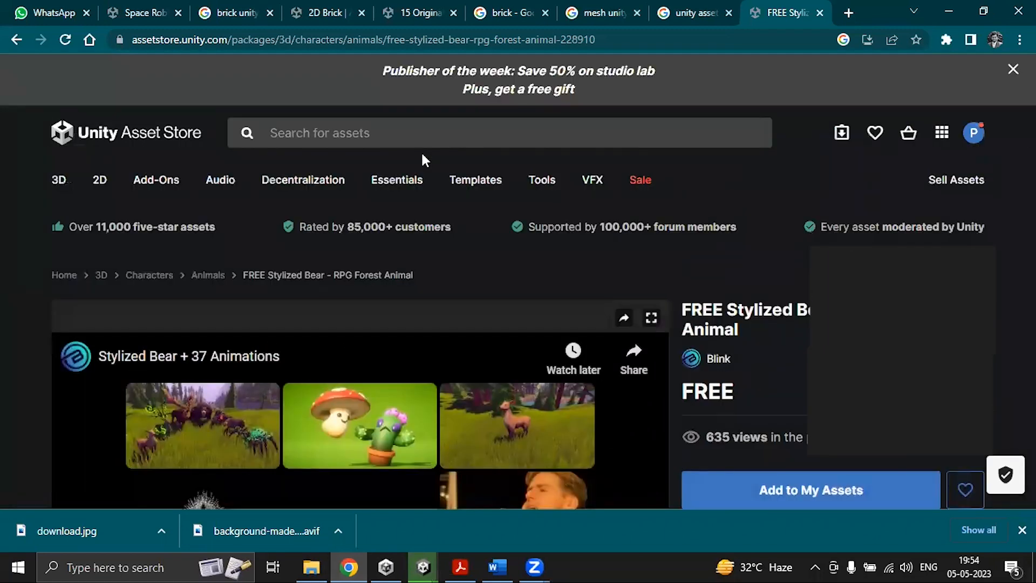
click(312, 131)
text(b)
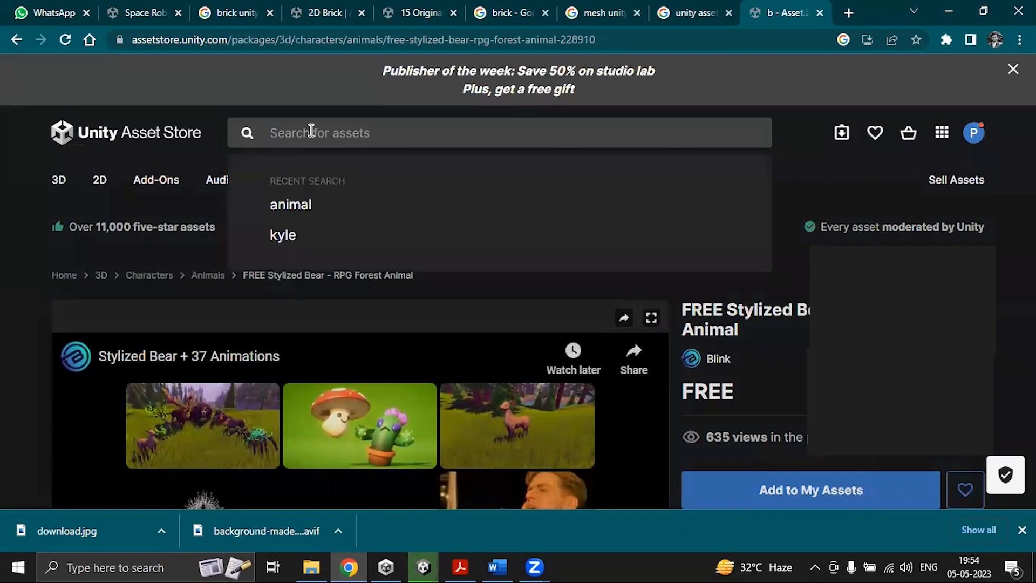
text(utton)
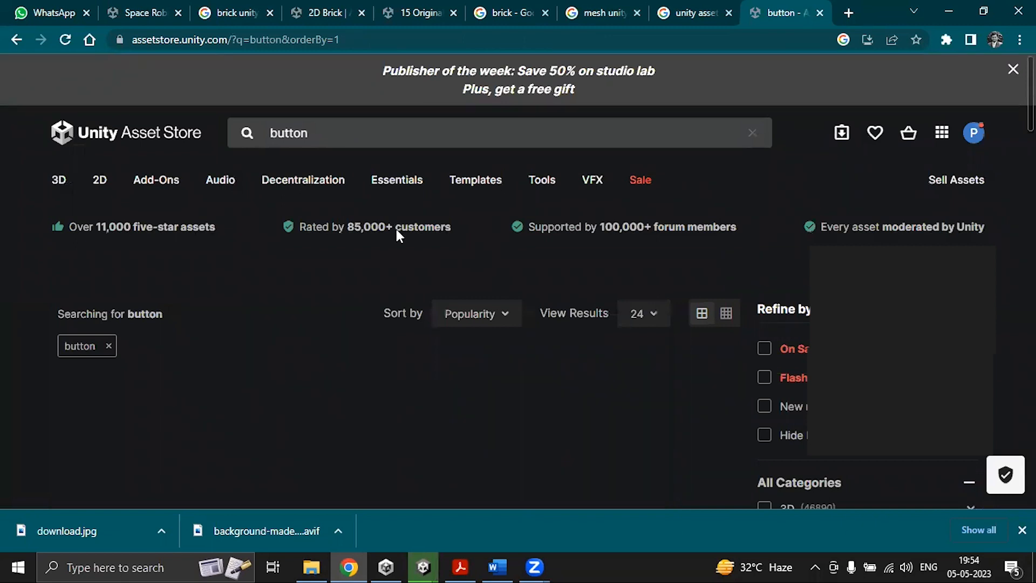
- Limit the button search results to free assets and browse them
scroll(398, 273, down, 5)
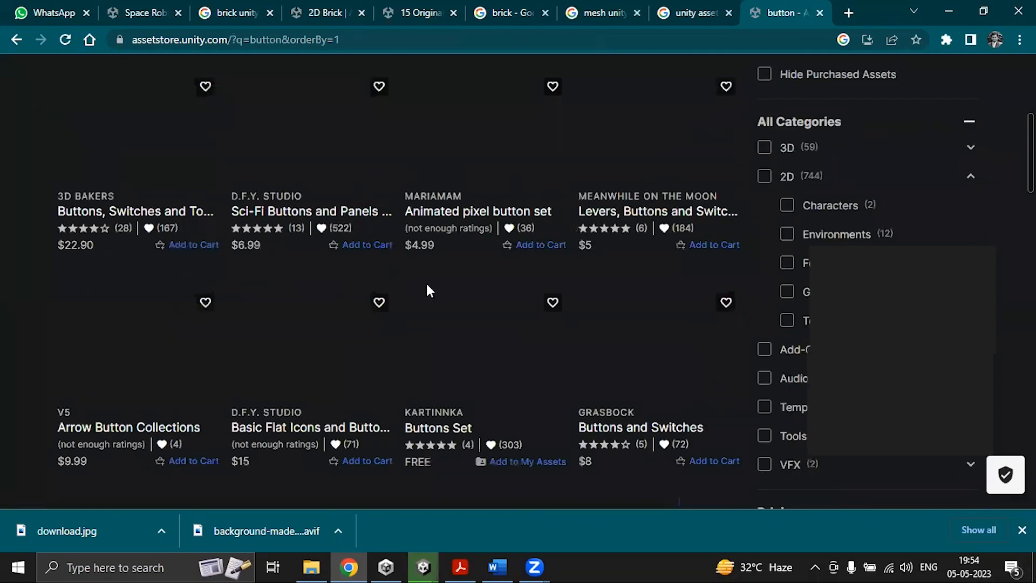
scroll(771, 427, down, 4)
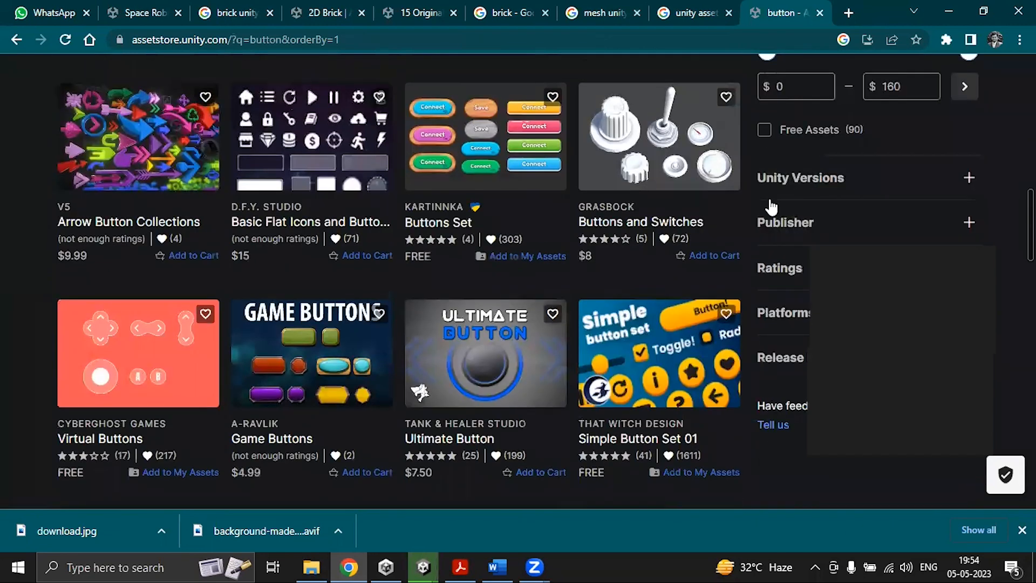
click(765, 131)
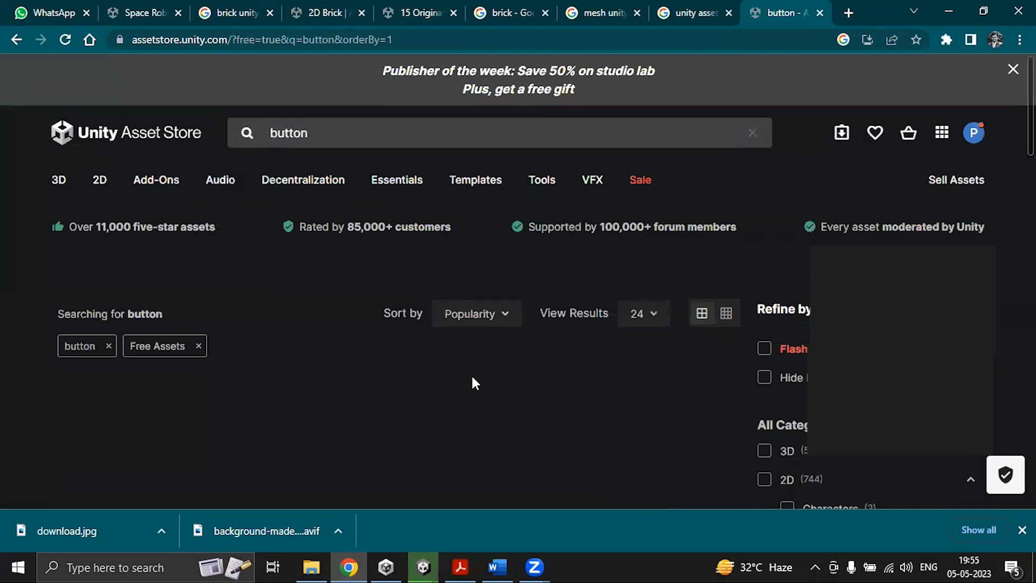
scroll(473, 378, down, 5)
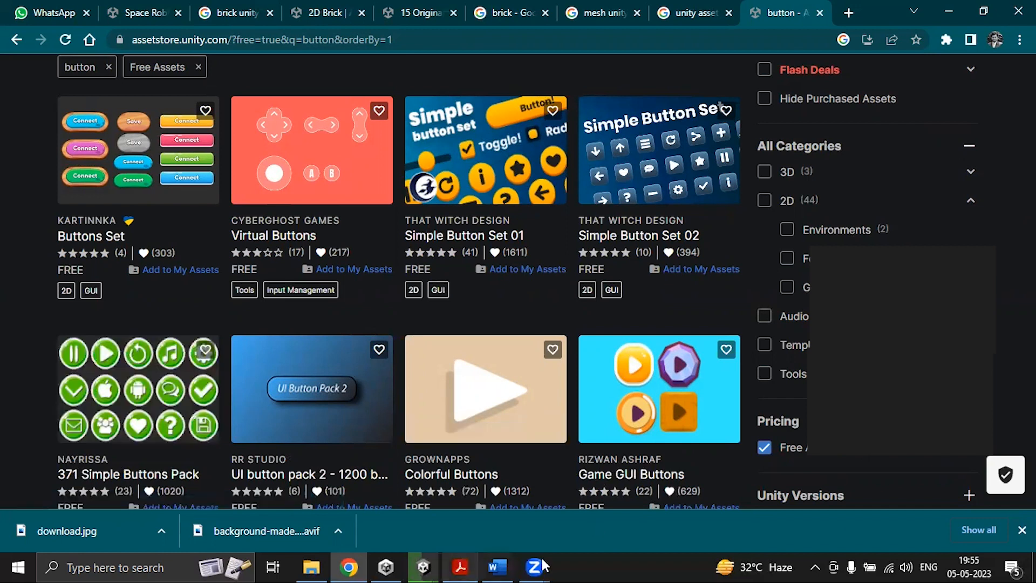
- Return to the Unity editor, close the Package Manager and open the Animals folder under Assets > Blink > Art
click(424, 566)
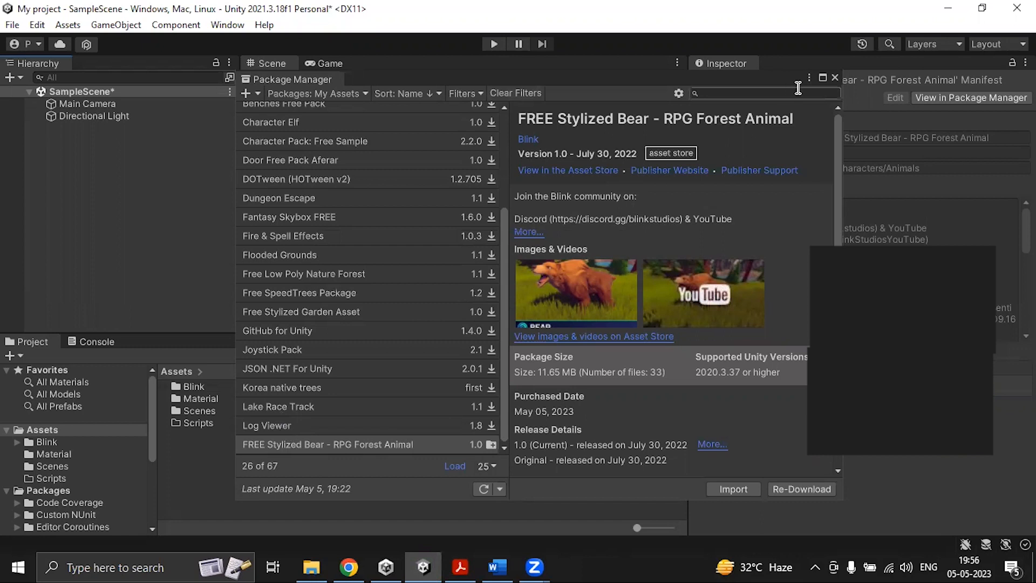
click(834, 78)
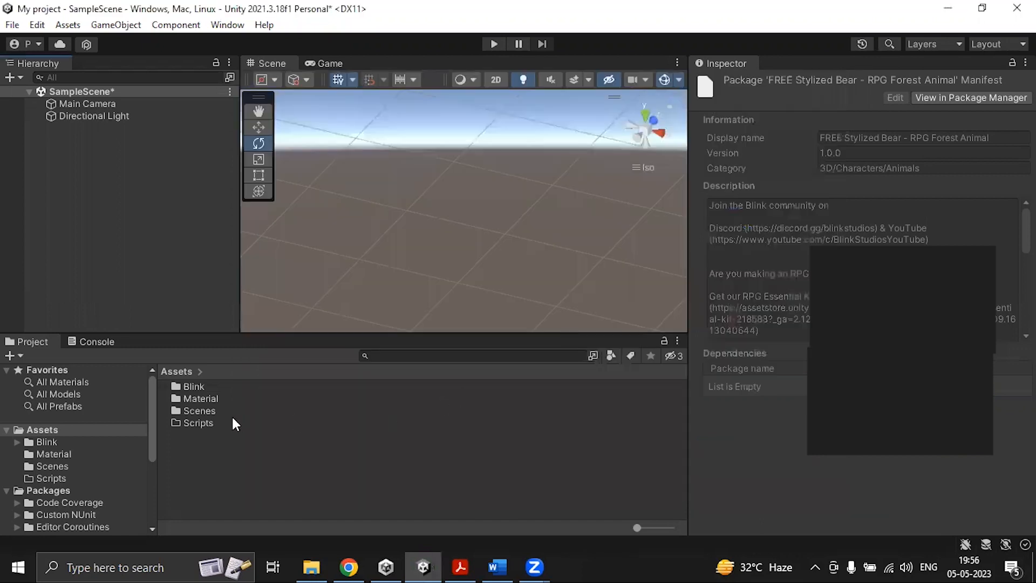
double_click(195, 385)
click(194, 388)
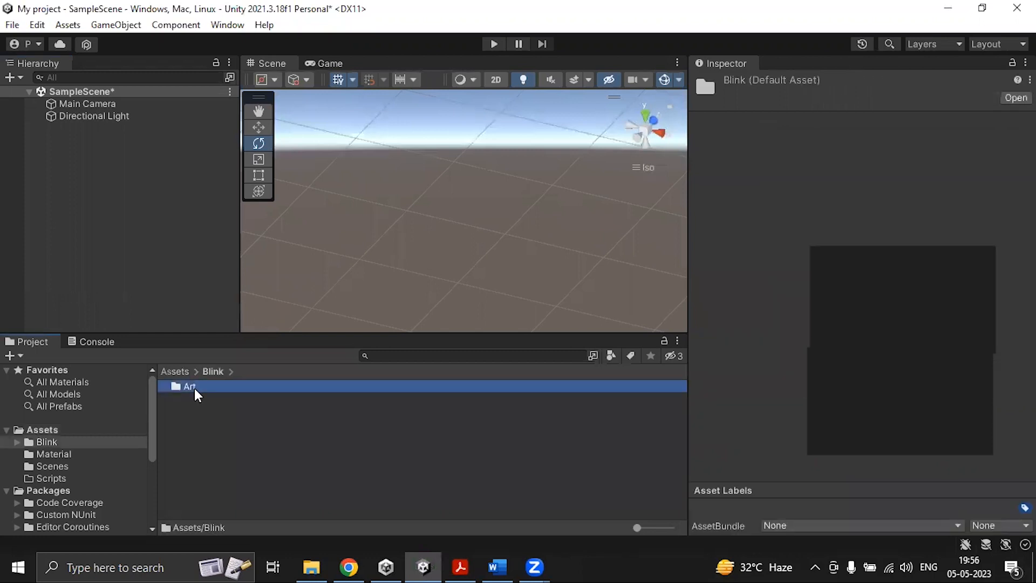
double_click(194, 386)
double_click(194, 387)
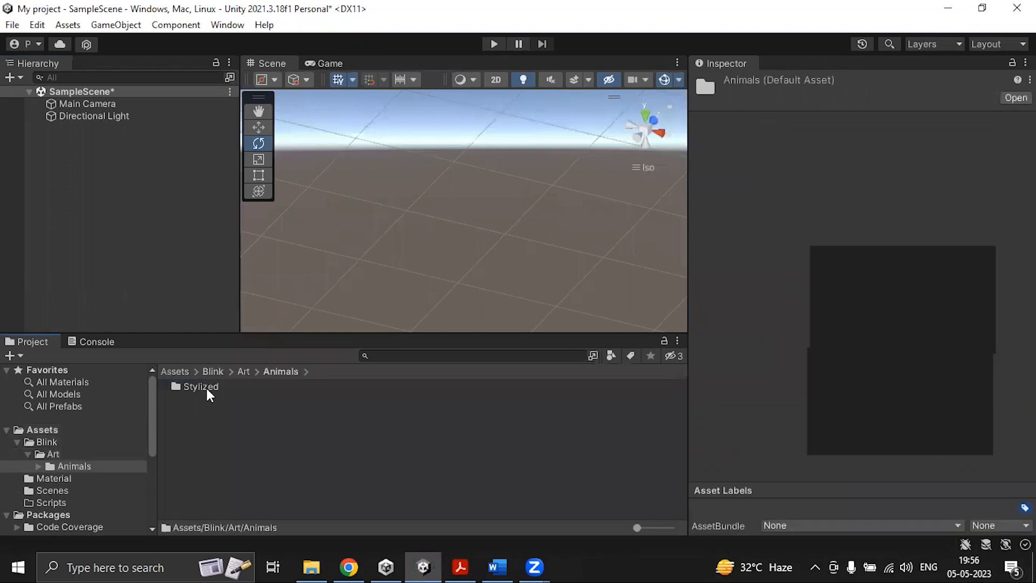
- Starting again from Assets, go through Blink > Art > Animals > Stylized > Bear to Bear_Prefabs and select the Bear_4 prefab
click(175, 377)
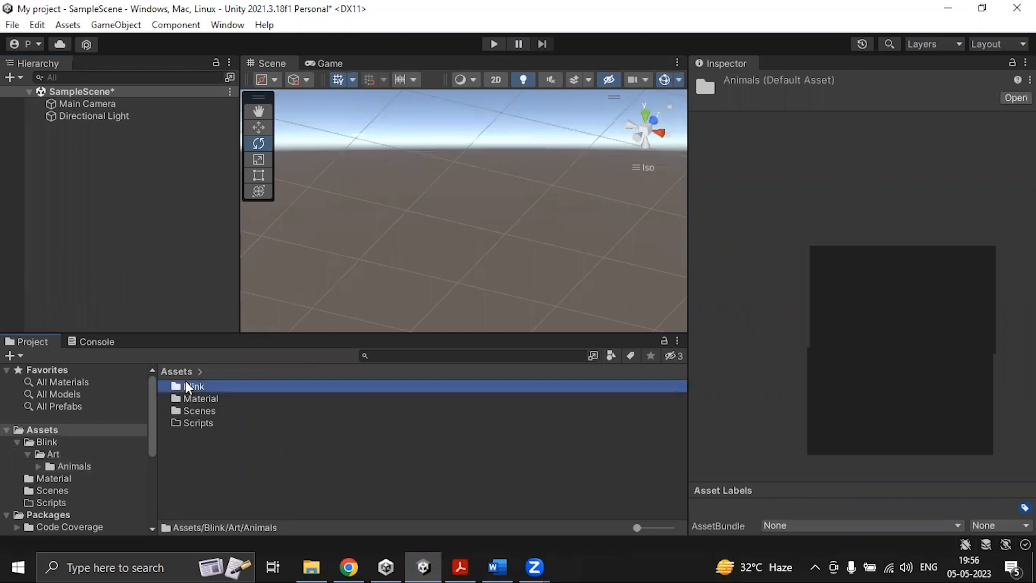
double_click(185, 384)
click(195, 388)
double_click(196, 386)
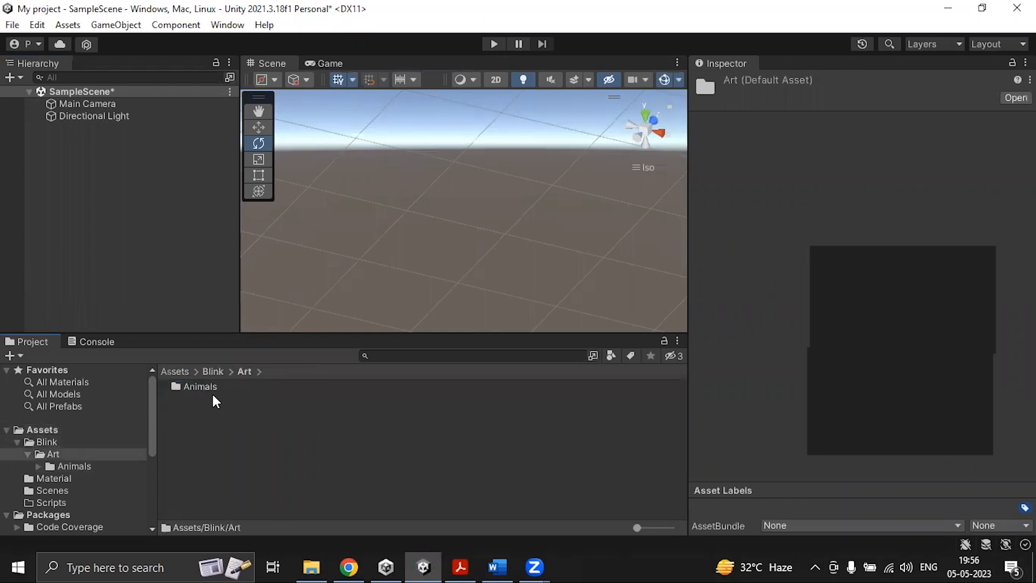
double_click(213, 387)
click(226, 387)
double_click(227, 387)
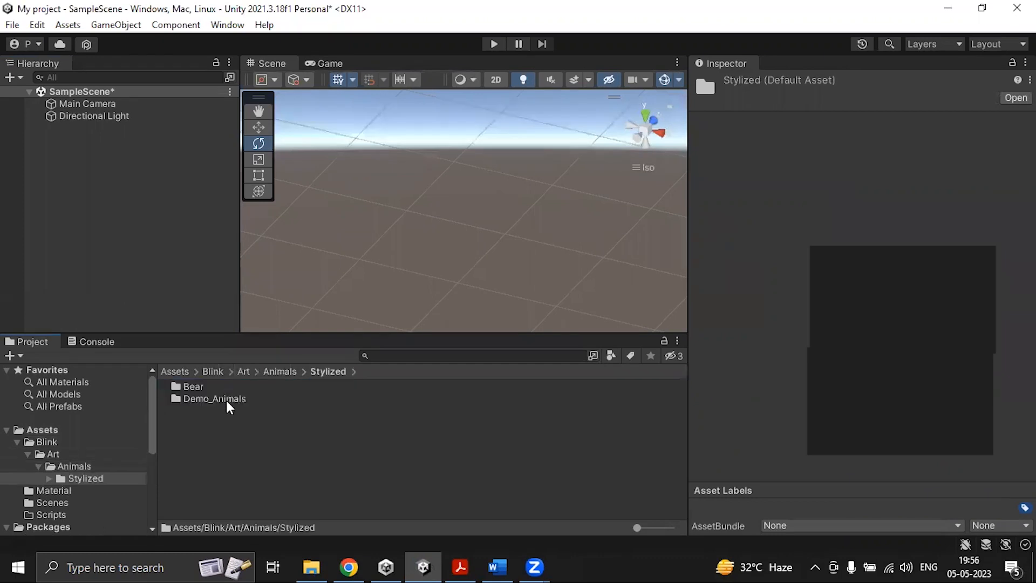
click(197, 385)
double_click(197, 386)
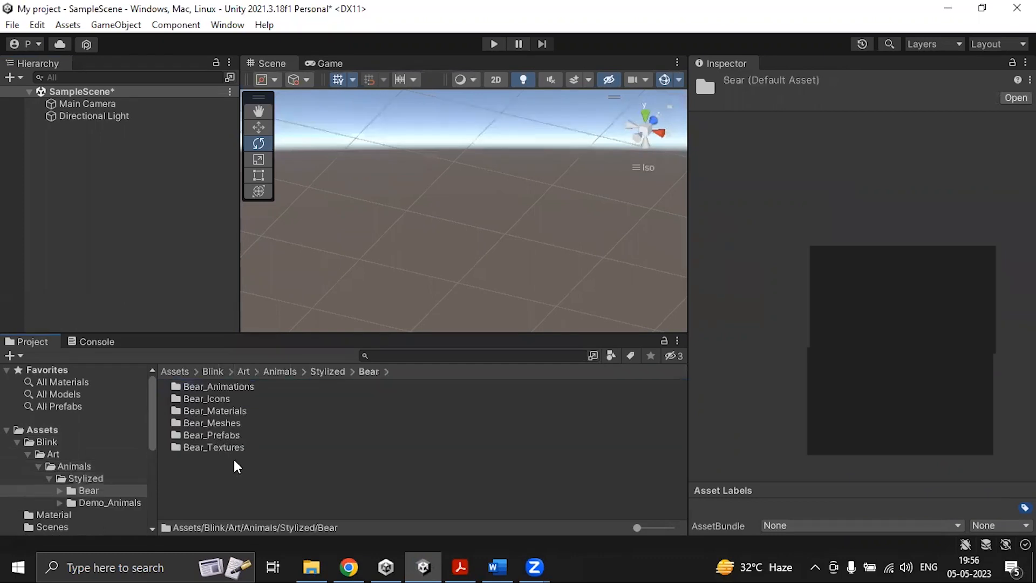
click(214, 436)
double_click(215, 436)
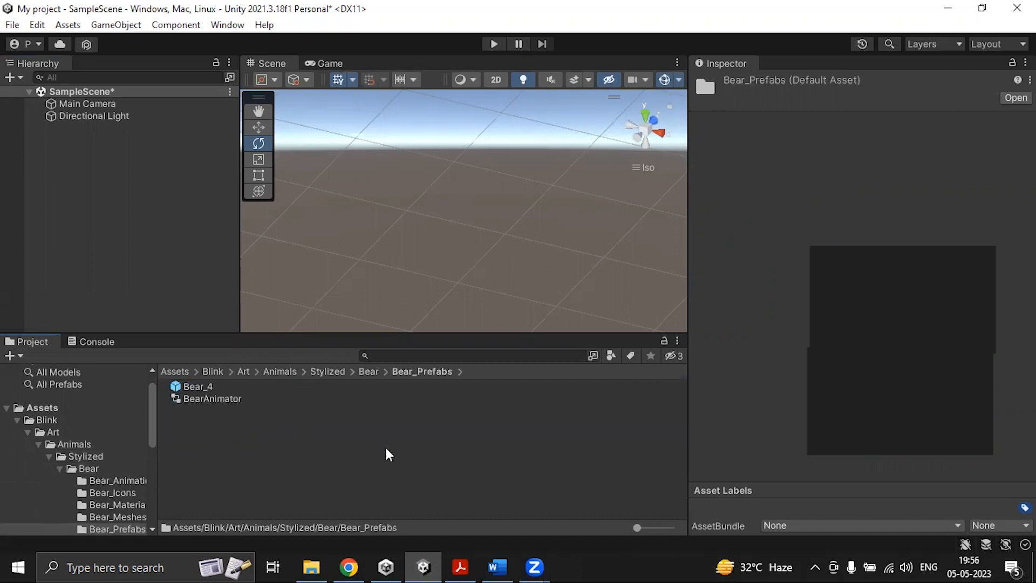
click(200, 388)
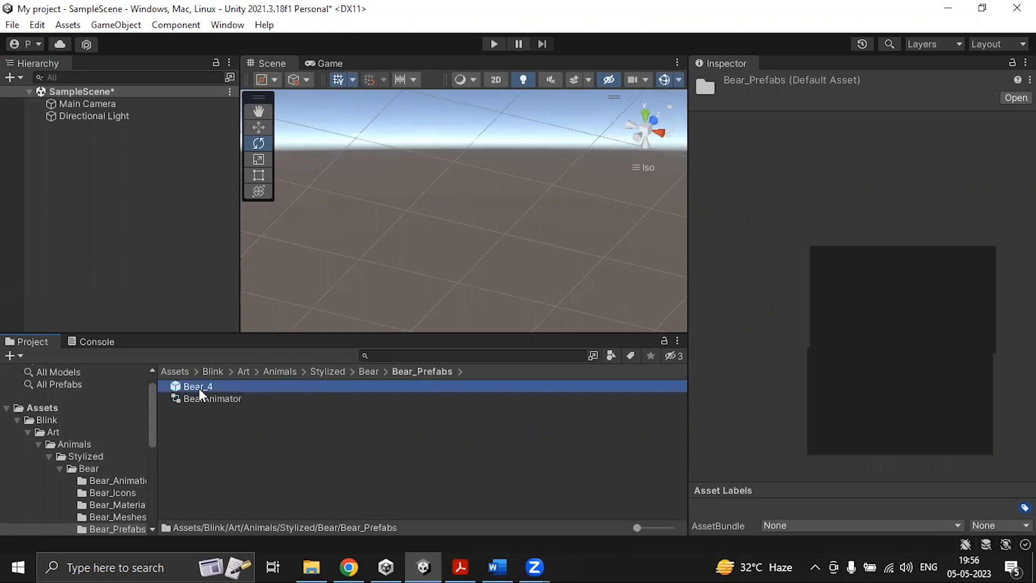
- Open the Bear_DEMO scene from the Stylized > Demo_Animals folder, saving the changes to SampleScene
click(368, 371)
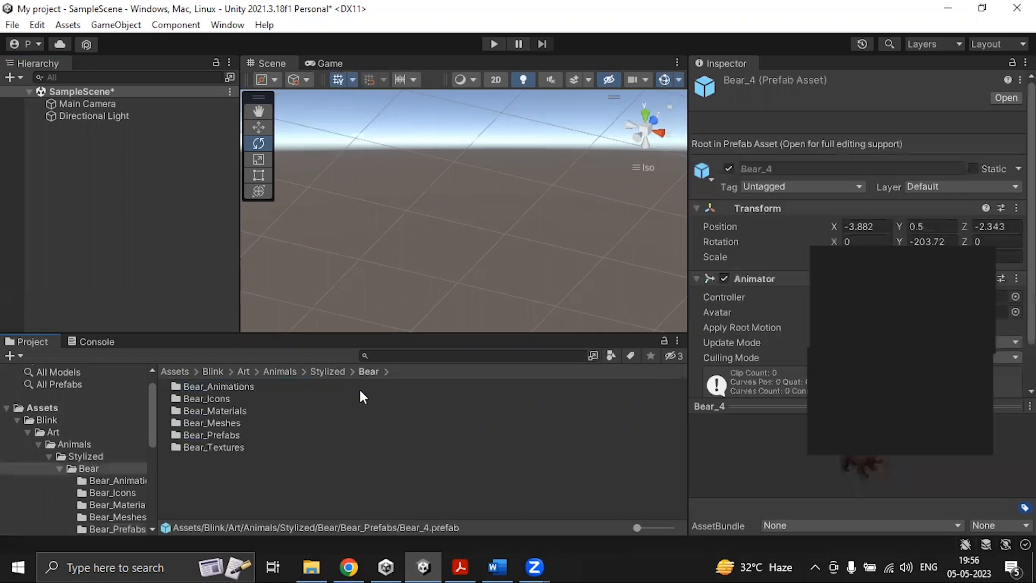
click(328, 371)
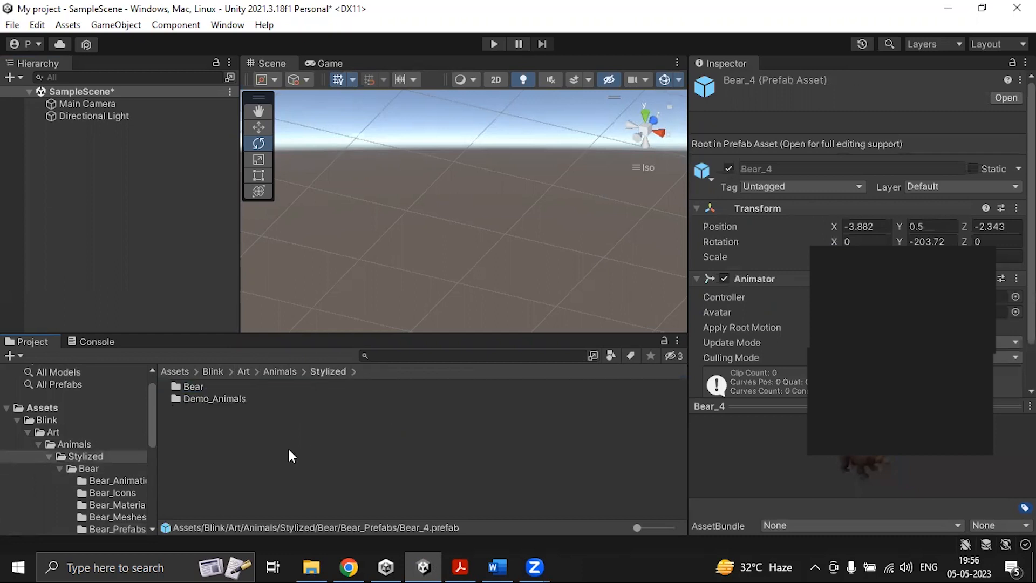
double_click(207, 398)
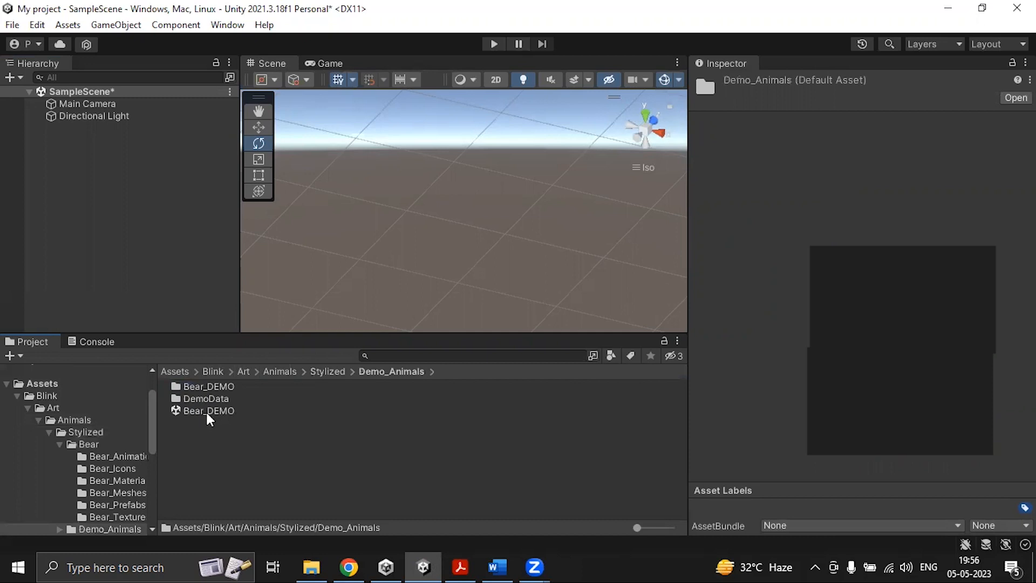
click(201, 412)
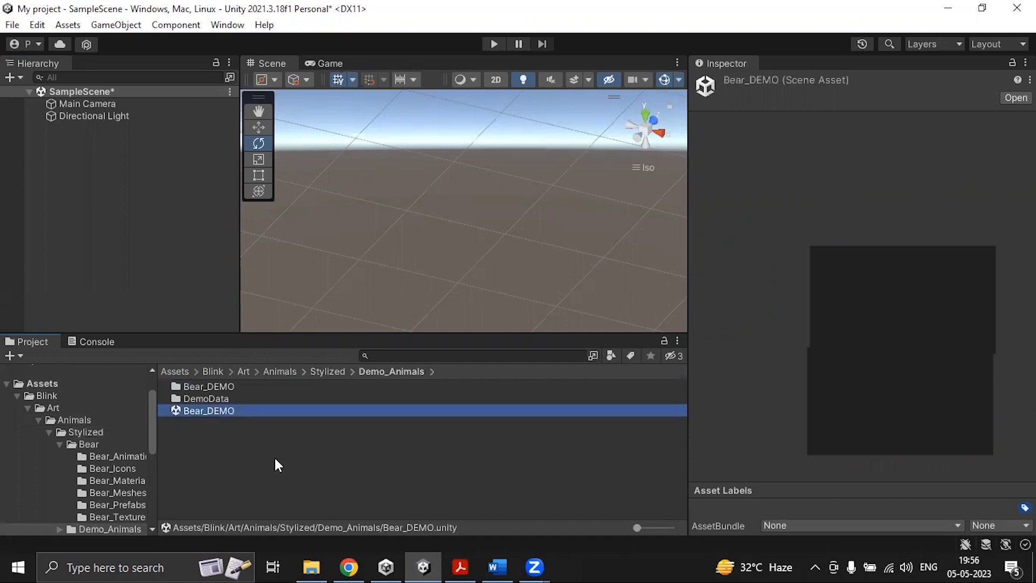
double_click(213, 410)
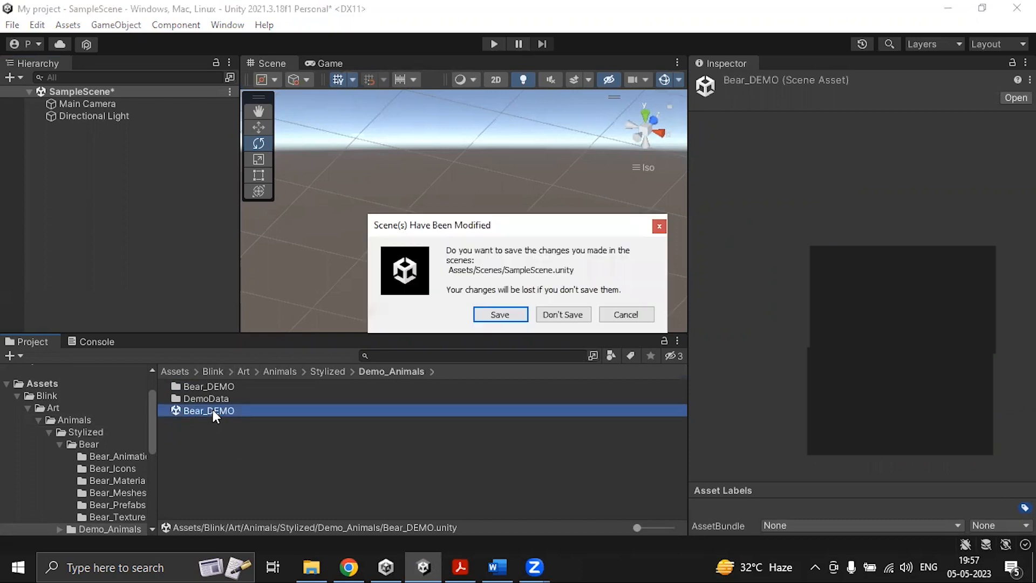
click(520, 316)
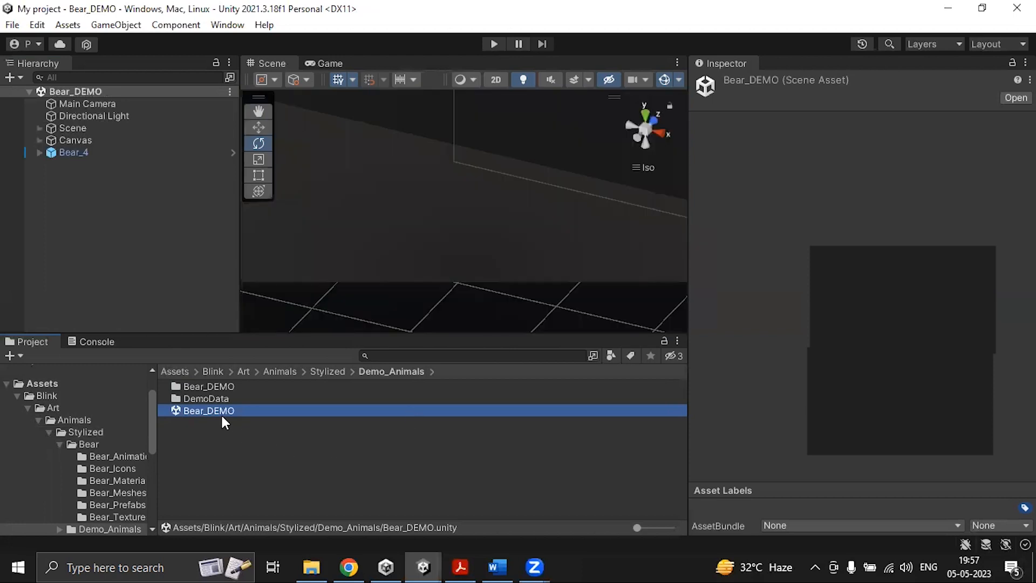
- Frame the Bear_4 object in the Scene view and examine the model from different angles
click(69, 153)
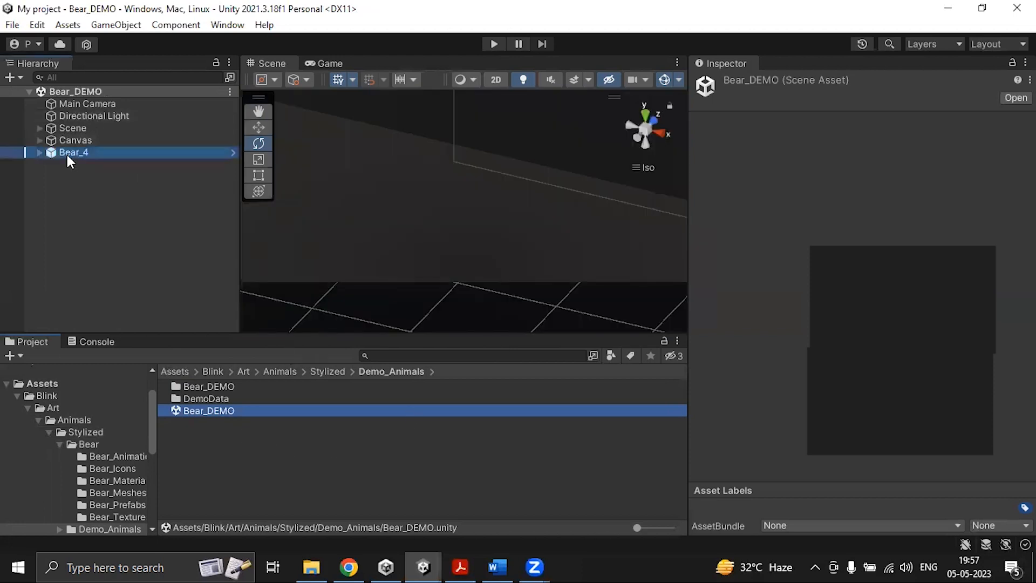
double_click(67, 155)
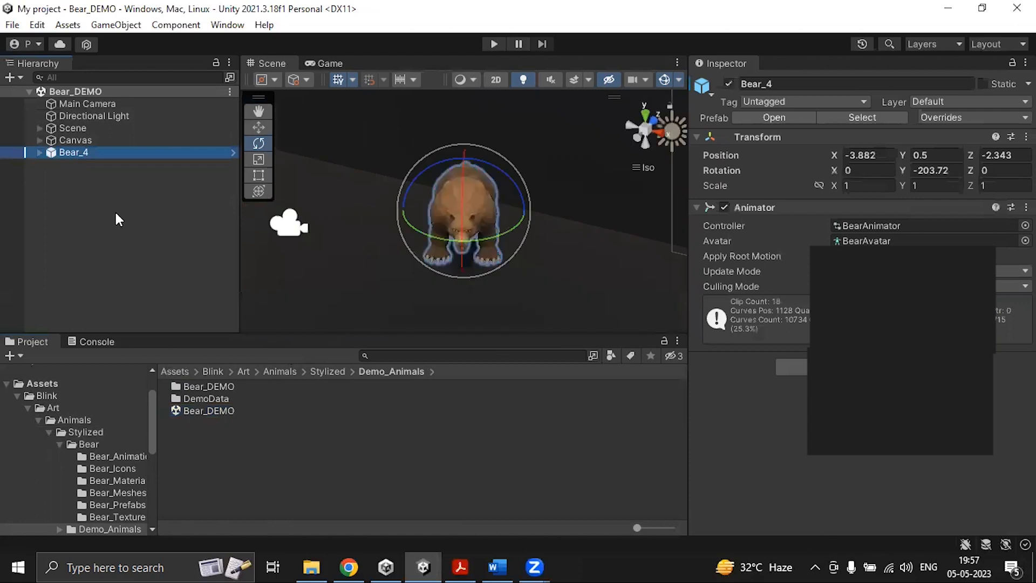
alt+drag(390, 203, 325, 221)
alt+drag(440, 226, 410, 263)
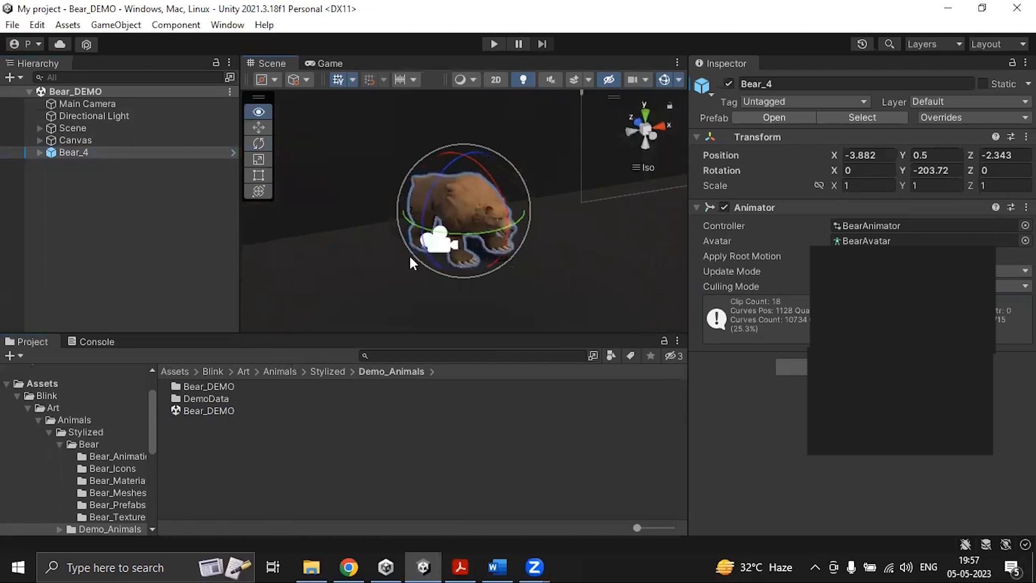
click(545, 304)
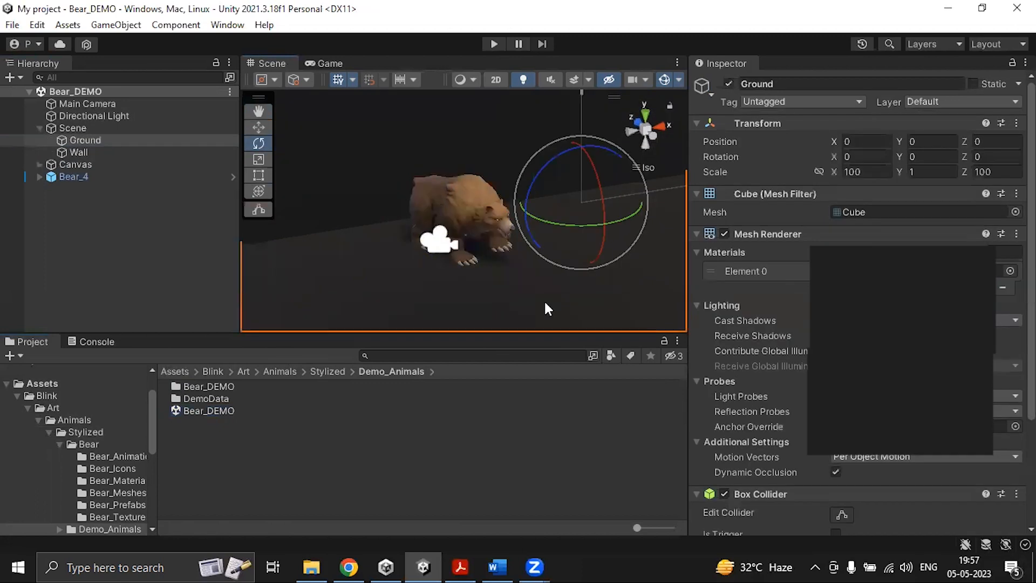
- Show the bear demo in the Game view and run it in Play mode
click(335, 64)
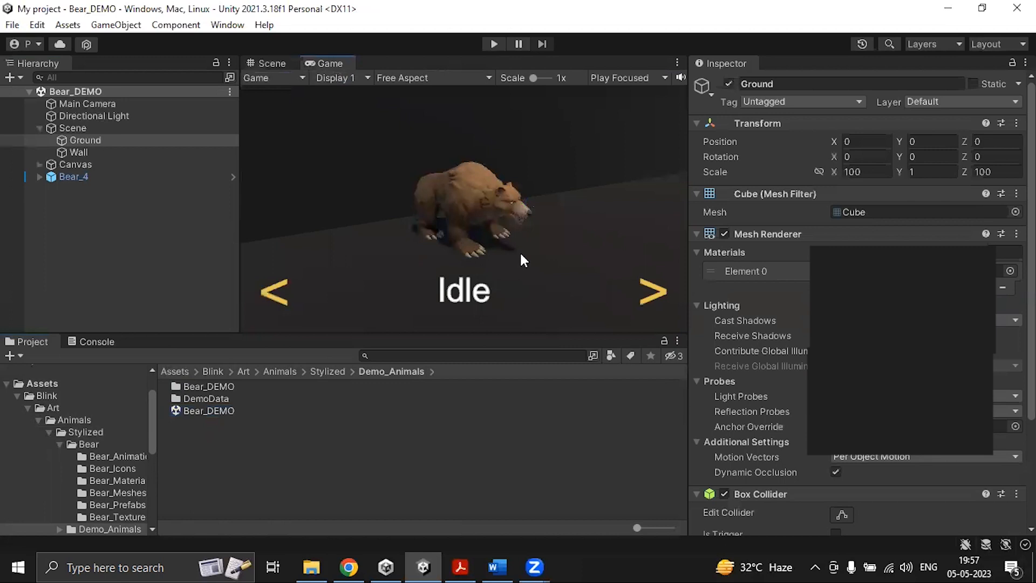
click(495, 43)
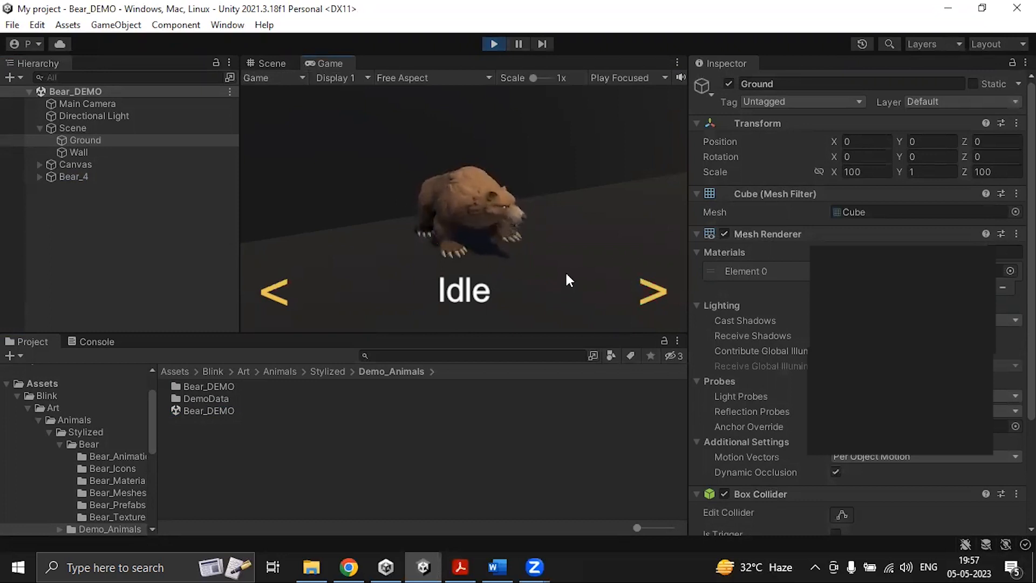
- Step through the bear's demo animations from Idle to Jump in the running game and stop Play mode
click(651, 290)
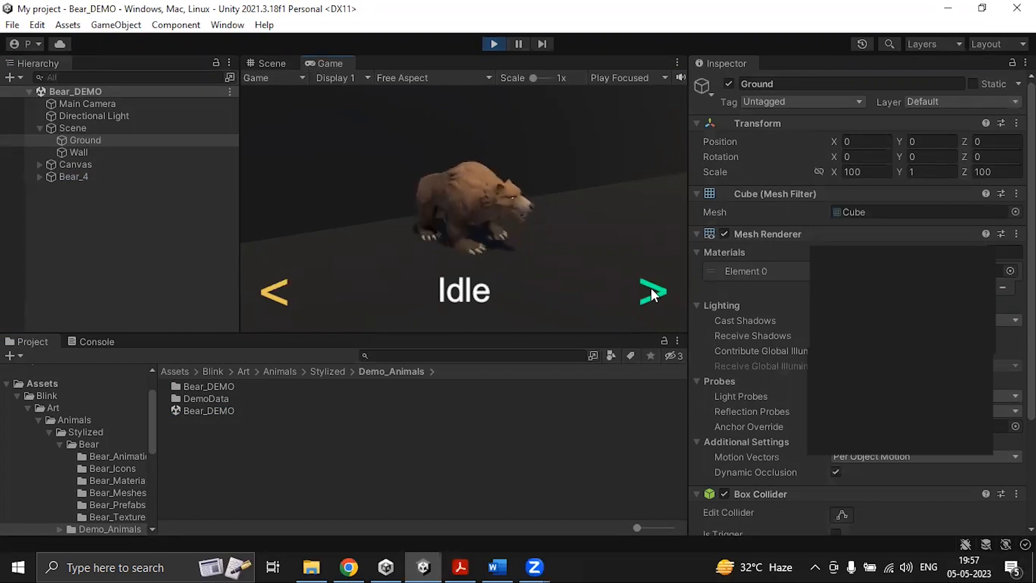
click(652, 292)
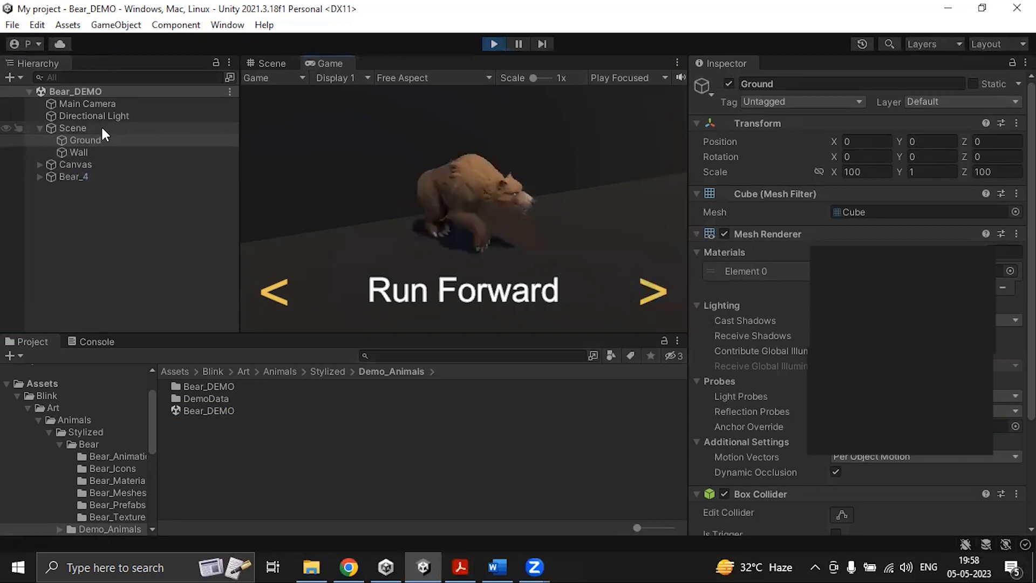
click(657, 293)
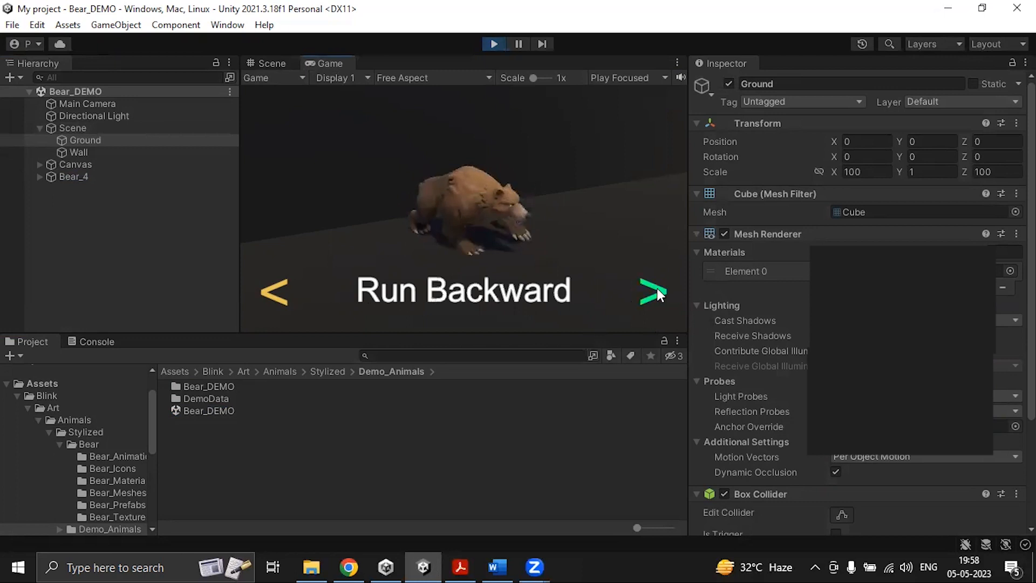
click(657, 293)
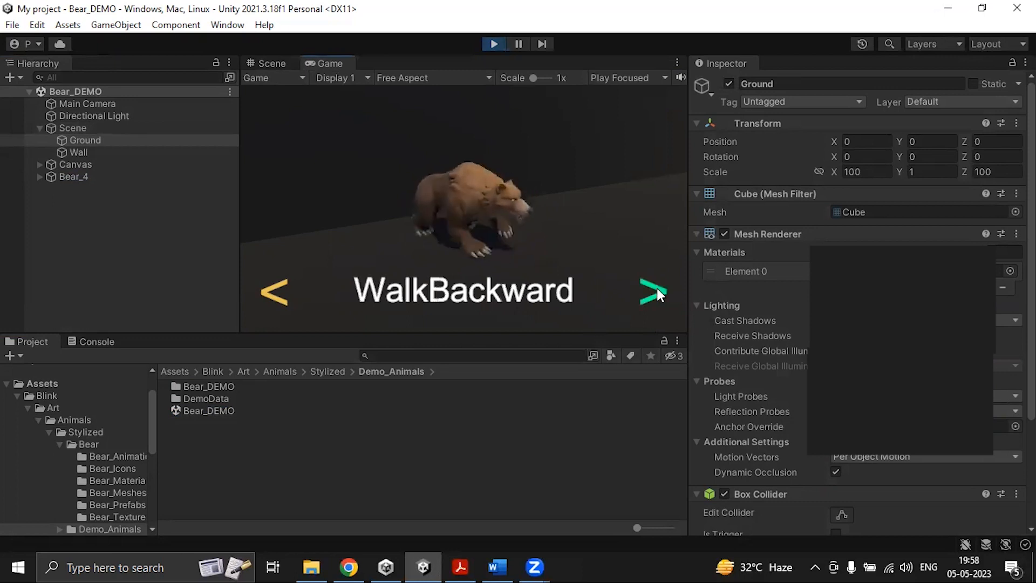
click(657, 293)
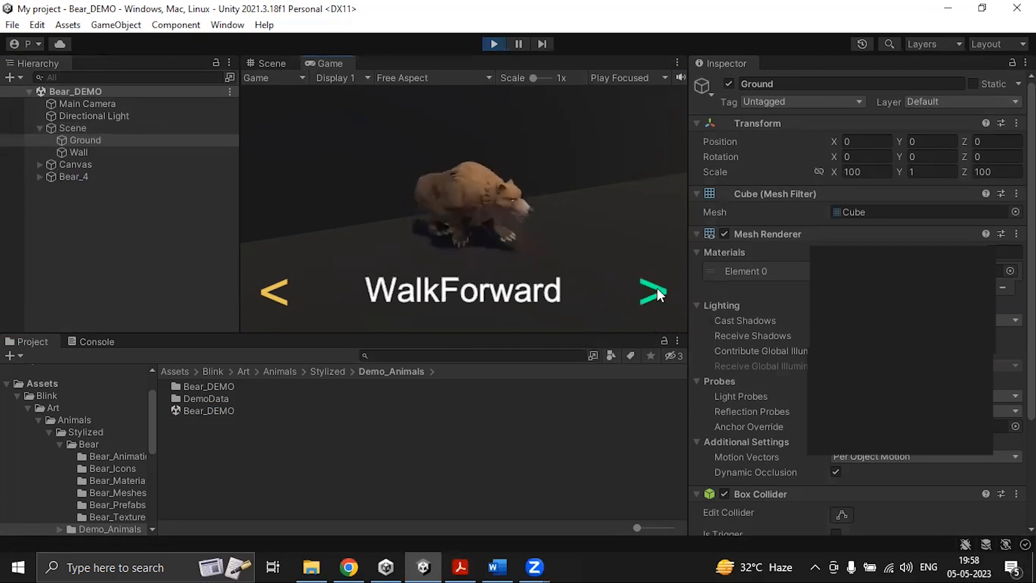
click(658, 293)
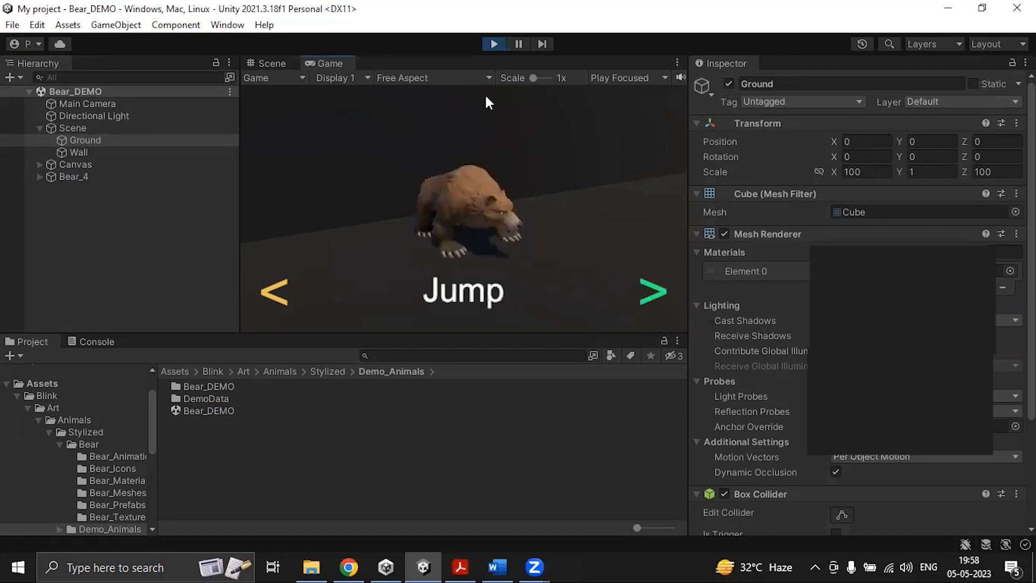
click(493, 45)
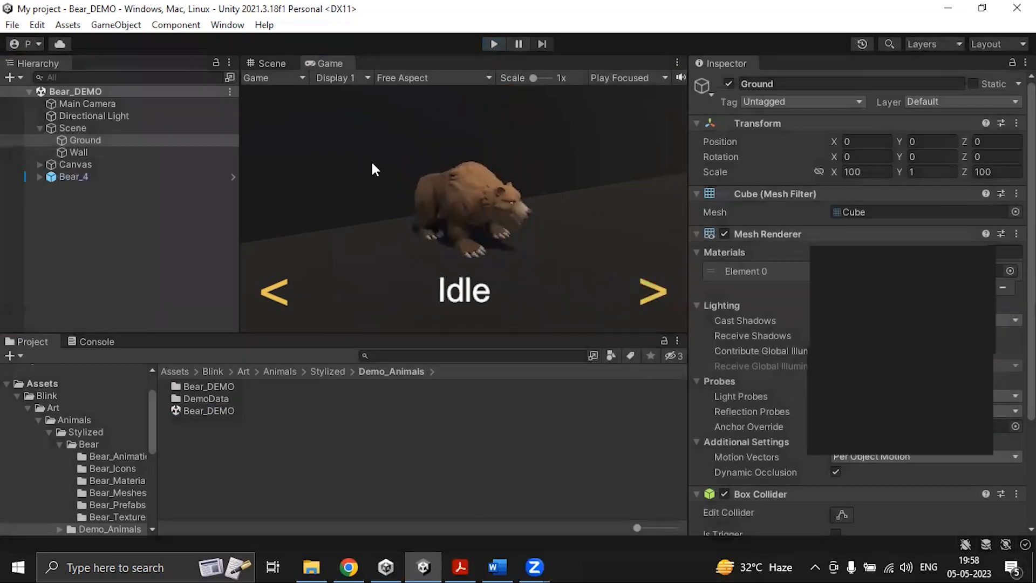
- Set the Game view to 16:9 Aspect and open the Recorder window
click(416, 77)
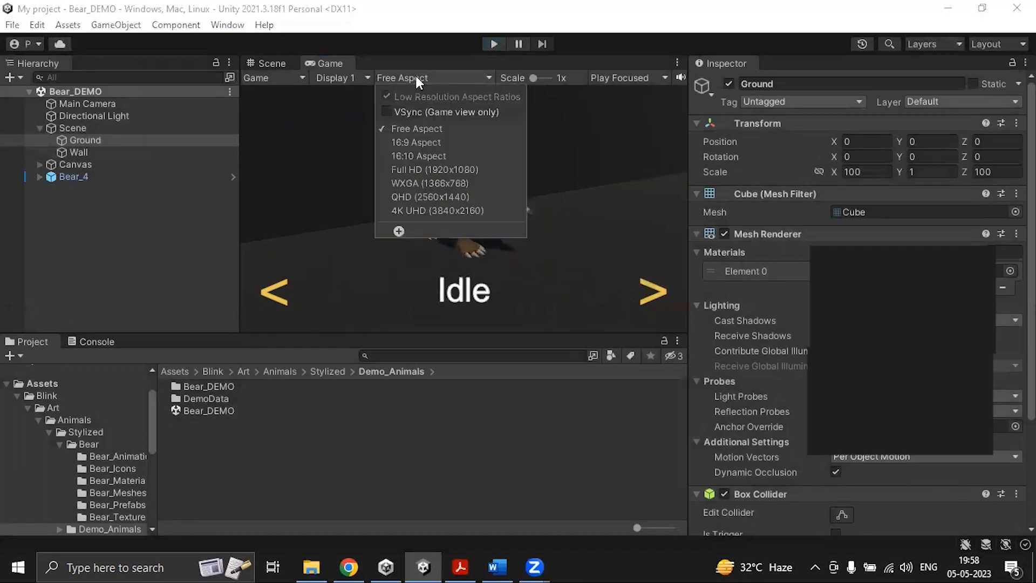
click(411, 143)
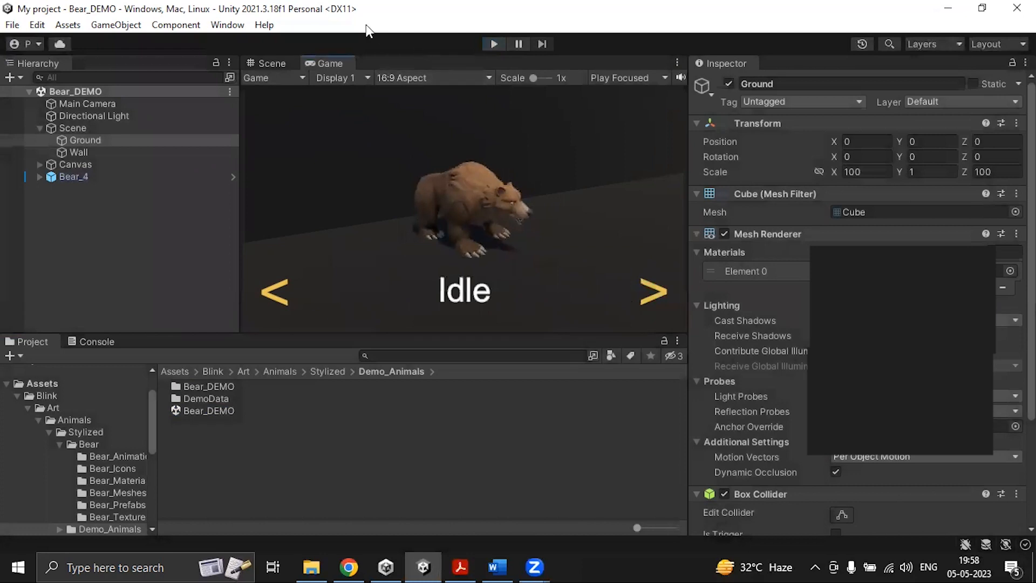
click(229, 26)
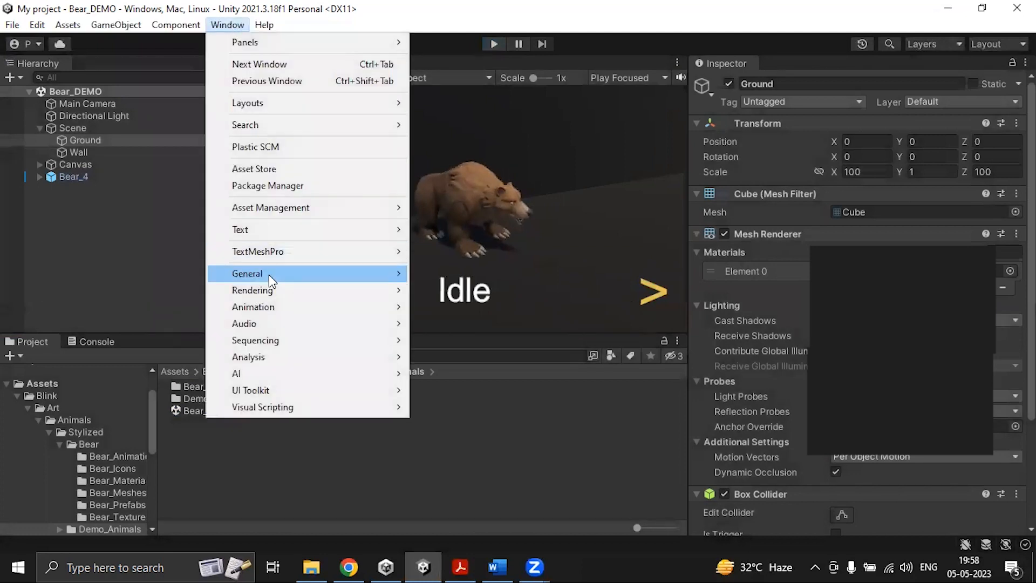
click(264, 24)
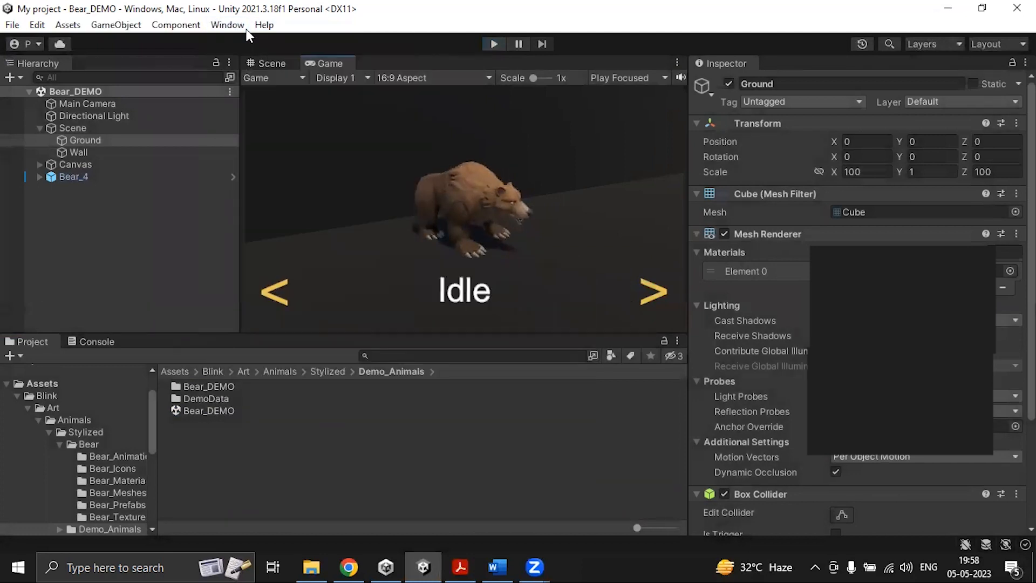
click(228, 25)
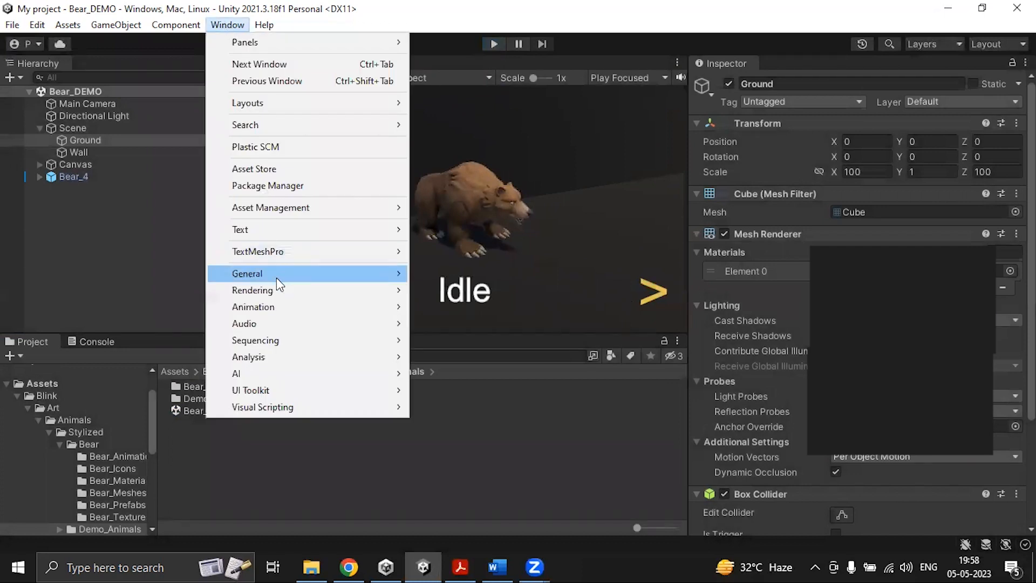
mouse_move(276, 278)
mouse_move(486, 449)
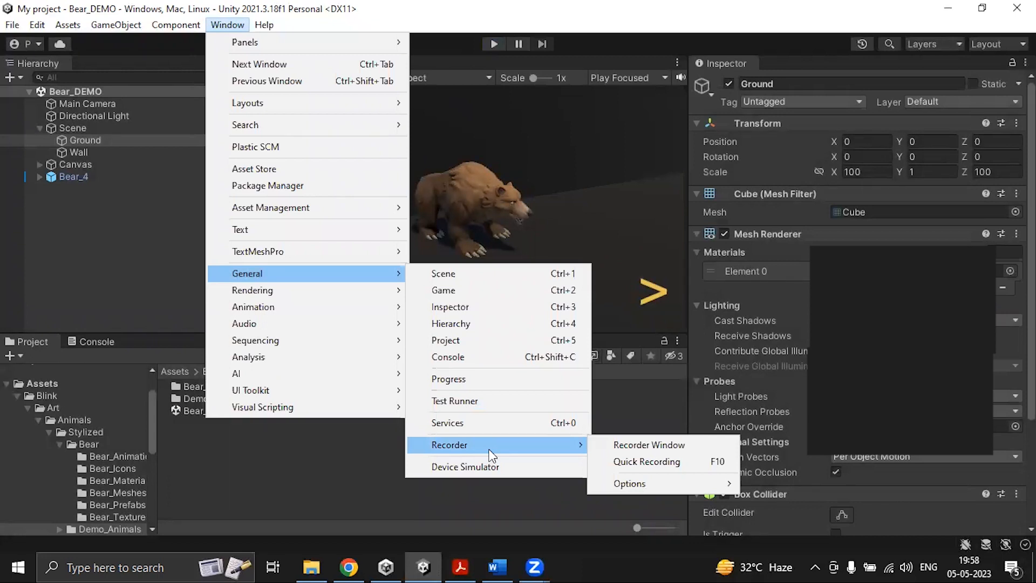
mouse_move(374, 273)
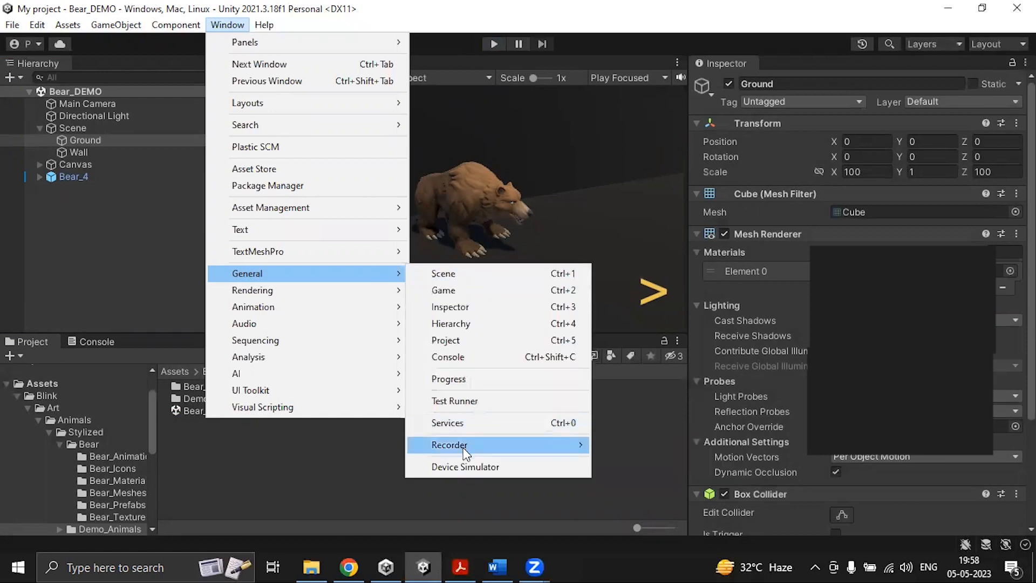
mouse_move(463, 447)
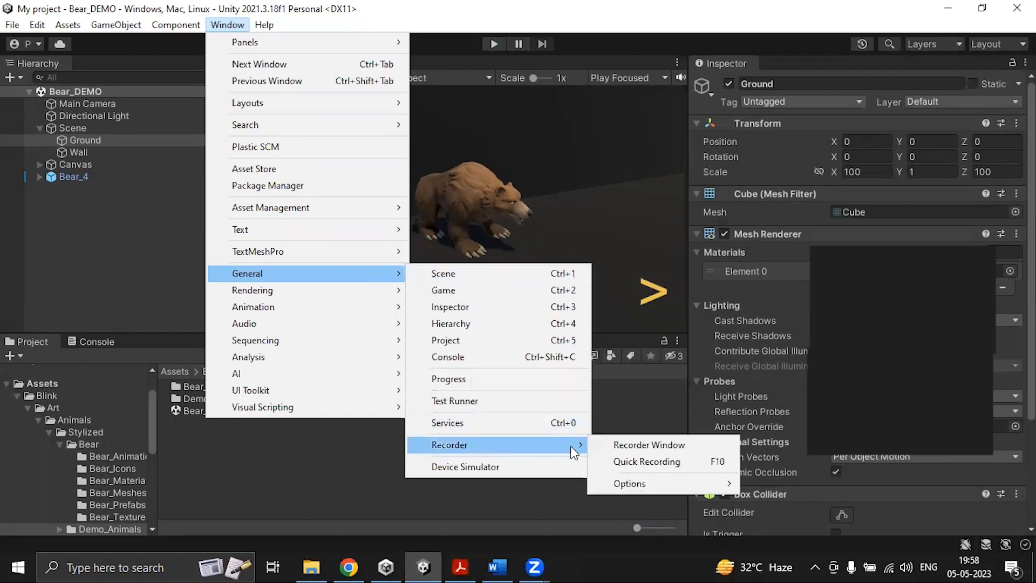
click(669, 445)
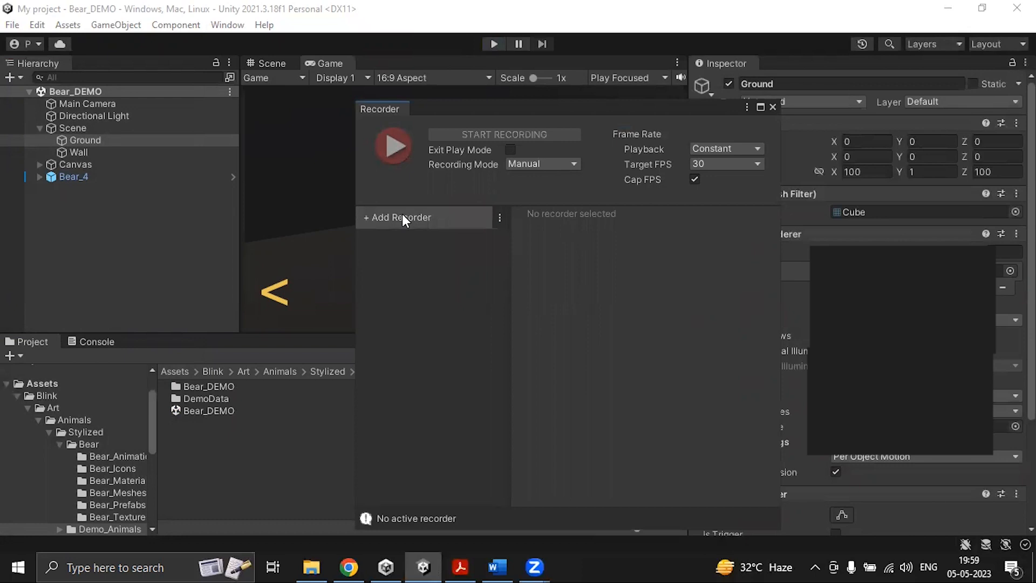
- Add a Movie recorder and move the Recorder window clear of the Game view
click(403, 219)
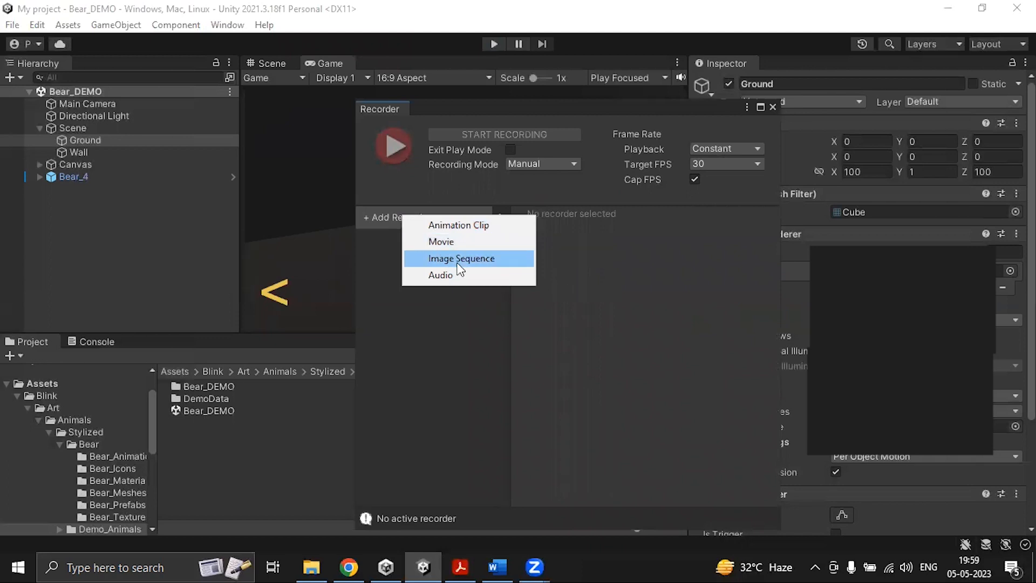
click(455, 240)
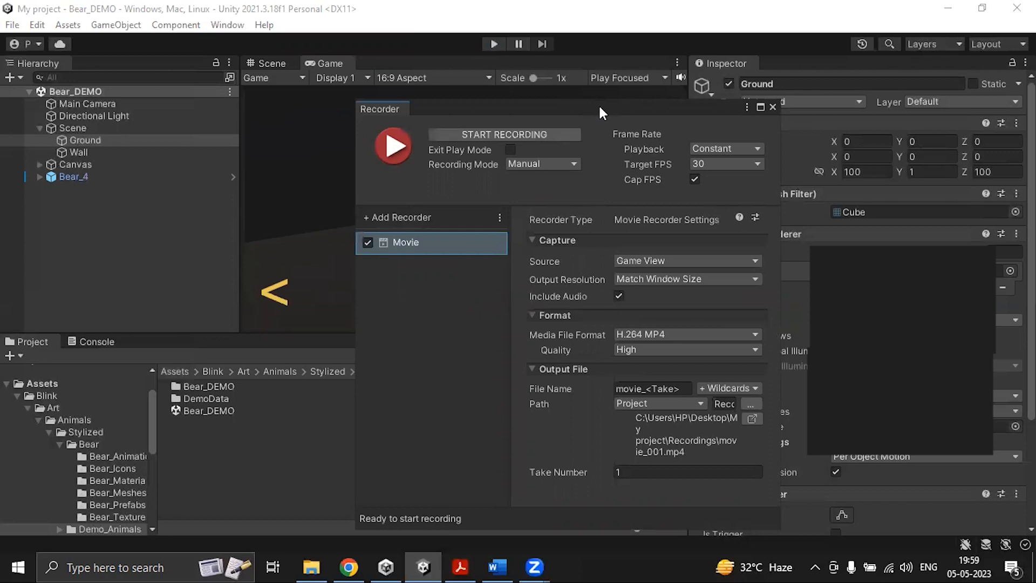
drag(598, 104, 803, 126)
- Record a movie in Play mode while stepping through the bear animations from Idle to Attack1, ending both the recording and Play mode
click(486, 45)
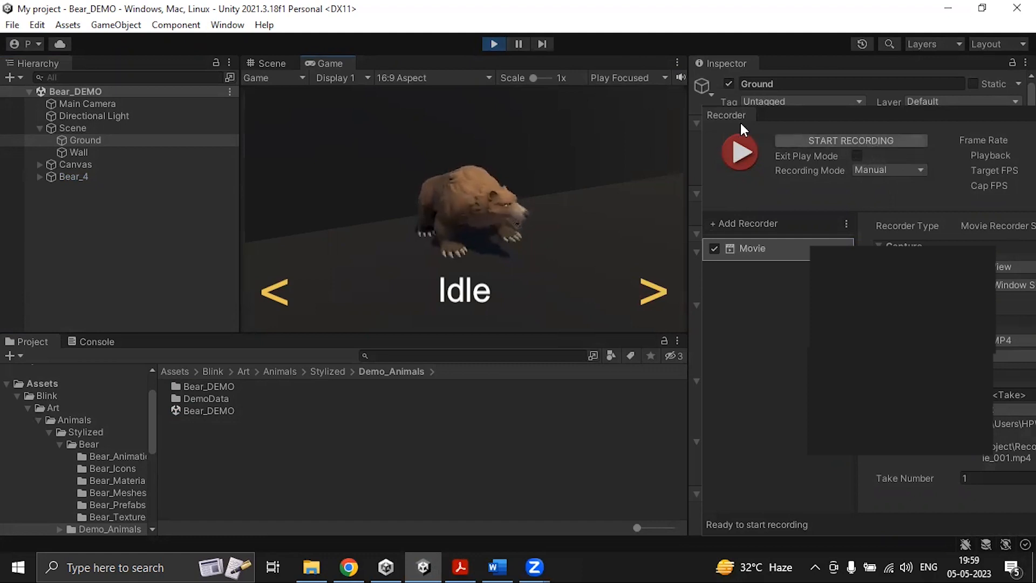
click(875, 147)
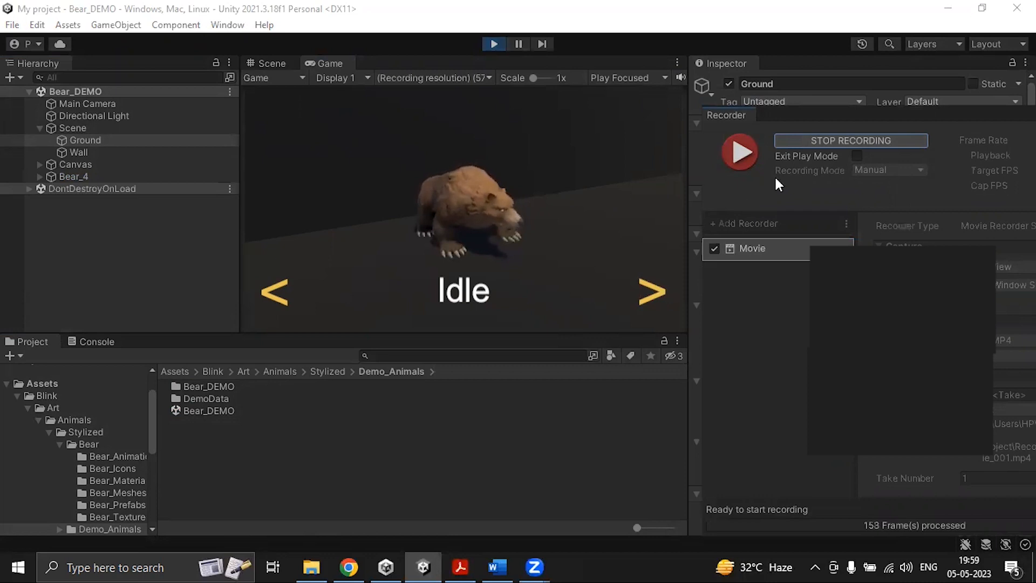
click(654, 291)
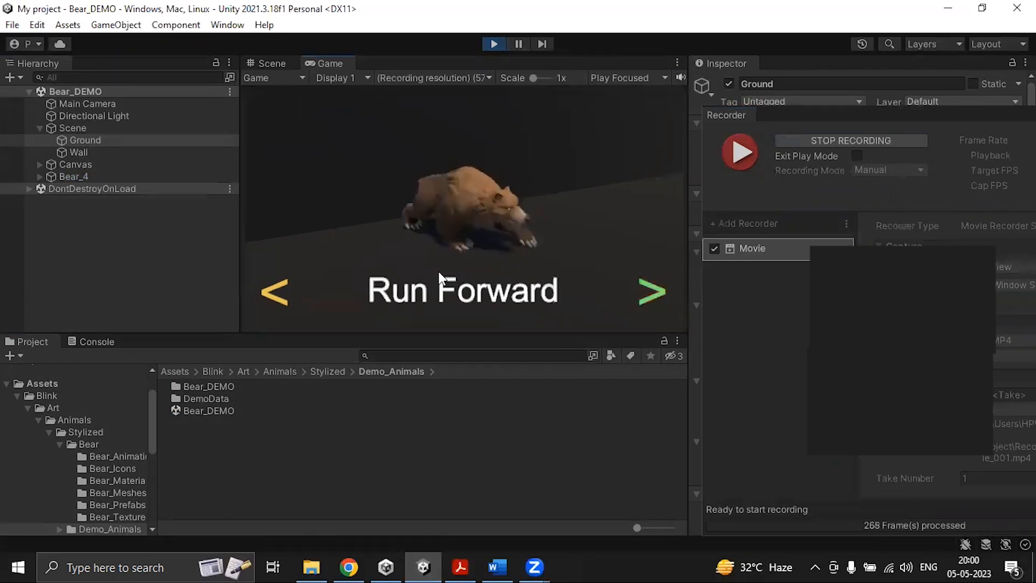
click(652, 295)
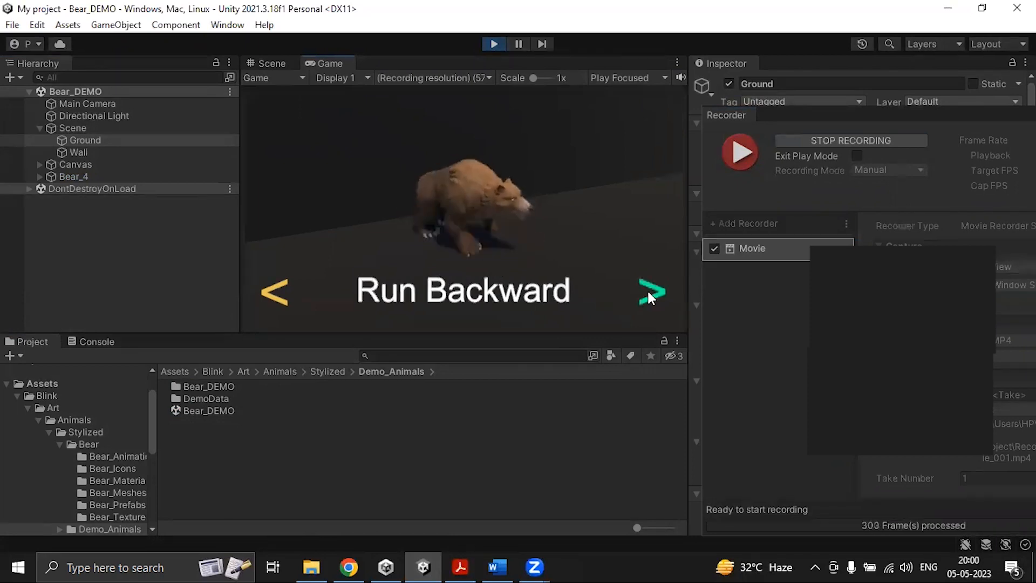
click(652, 296)
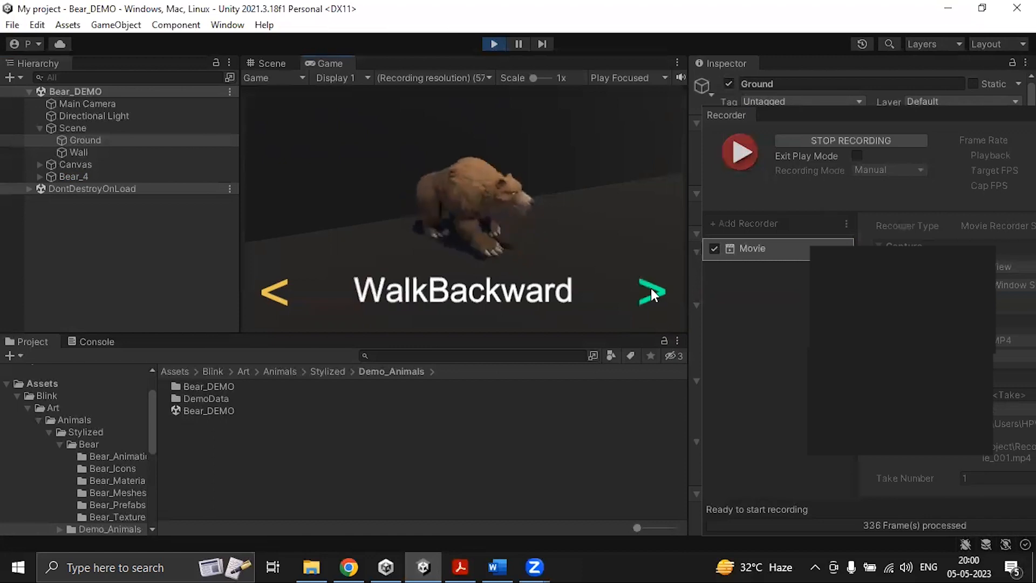
click(653, 294)
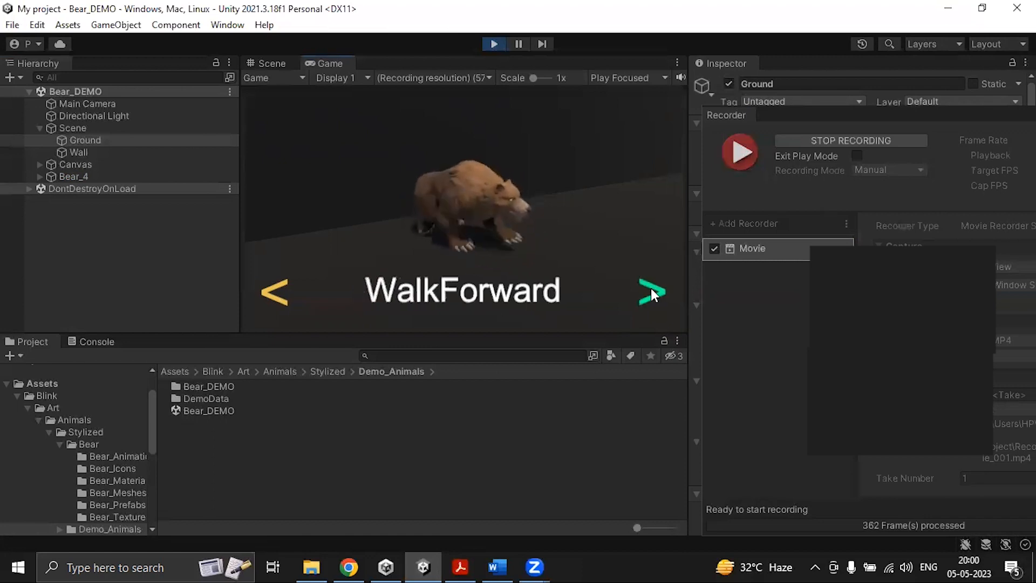
click(653, 295)
click(653, 295)
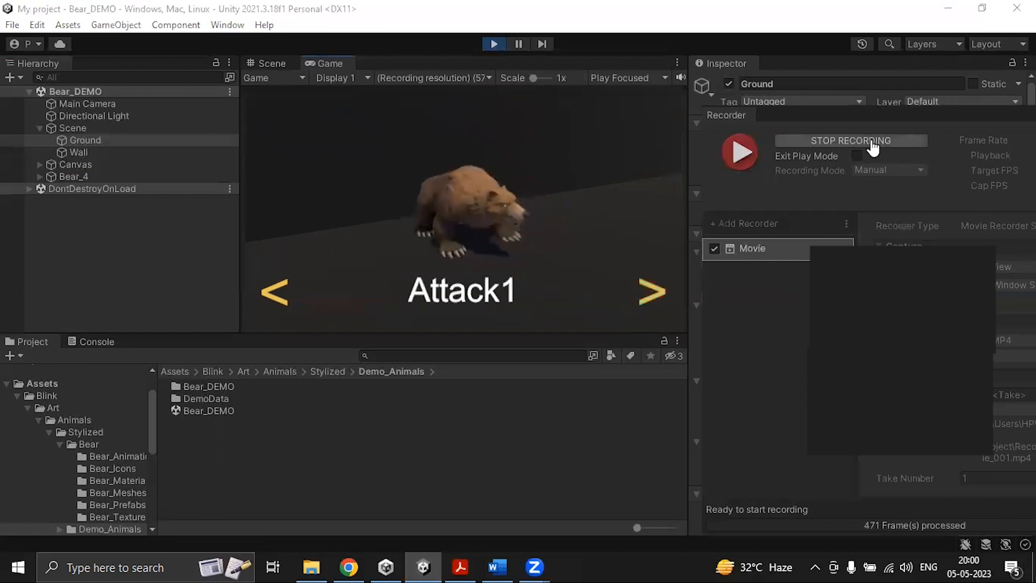
click(872, 141)
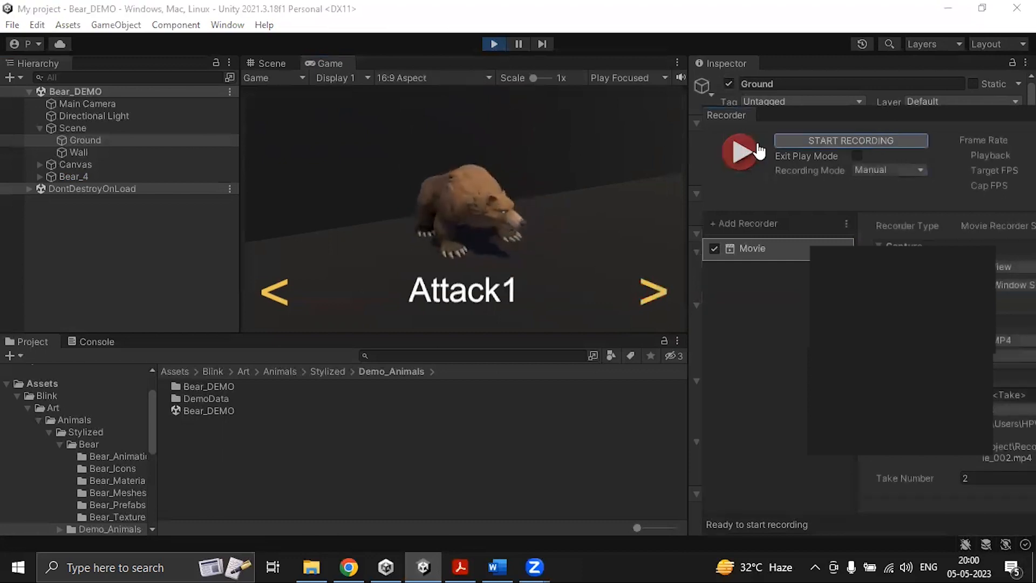
click(493, 43)
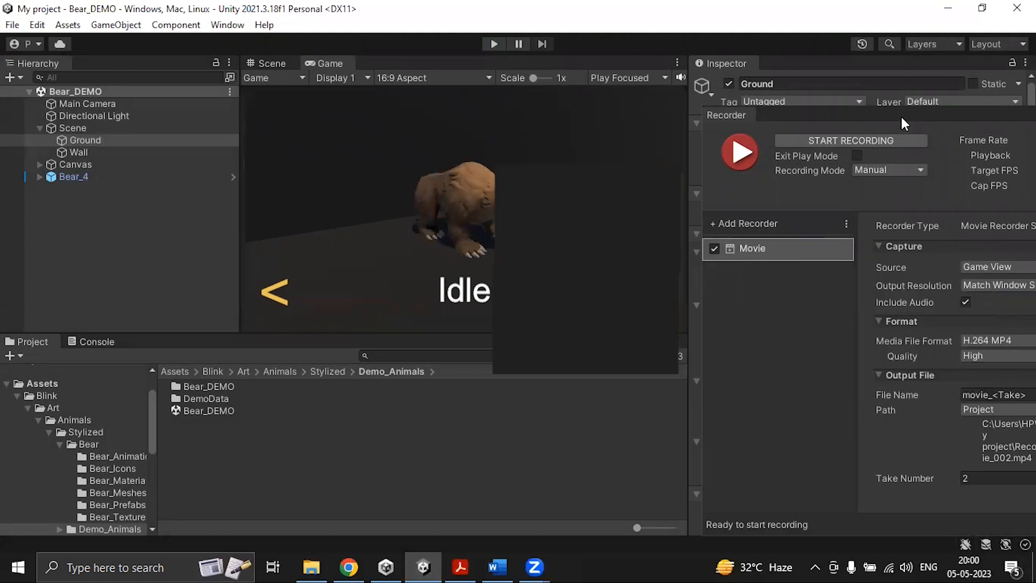
- Open the movie recorder's output location in the file browser and look through the My project and Assets folders
drag(777, 113, 609, 78)
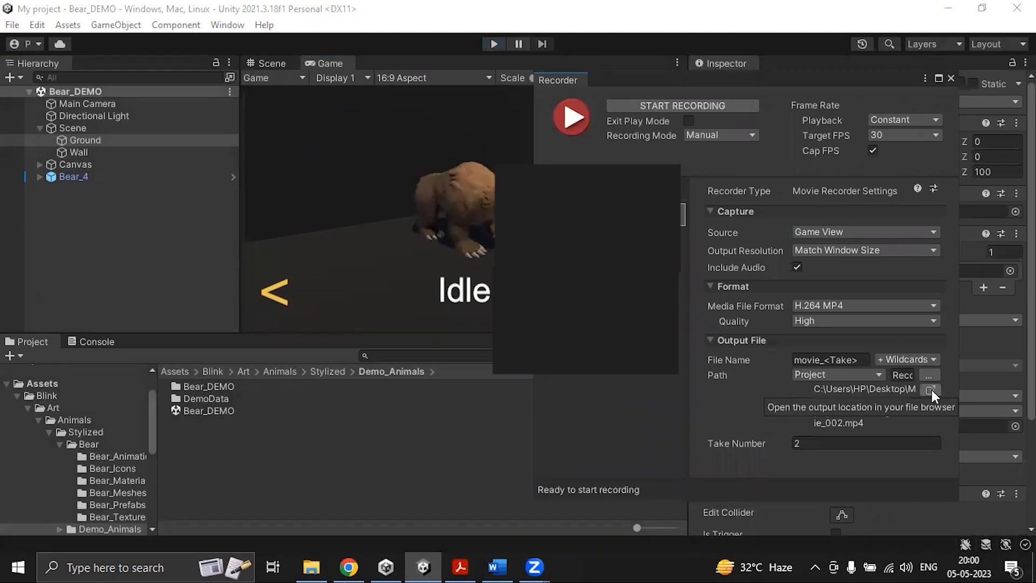
click(931, 390)
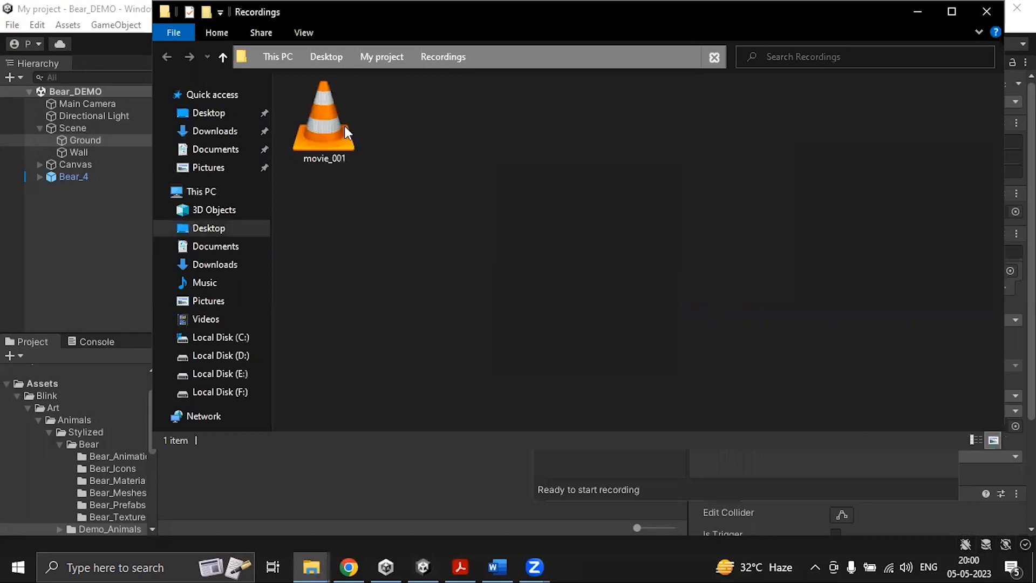
click(376, 57)
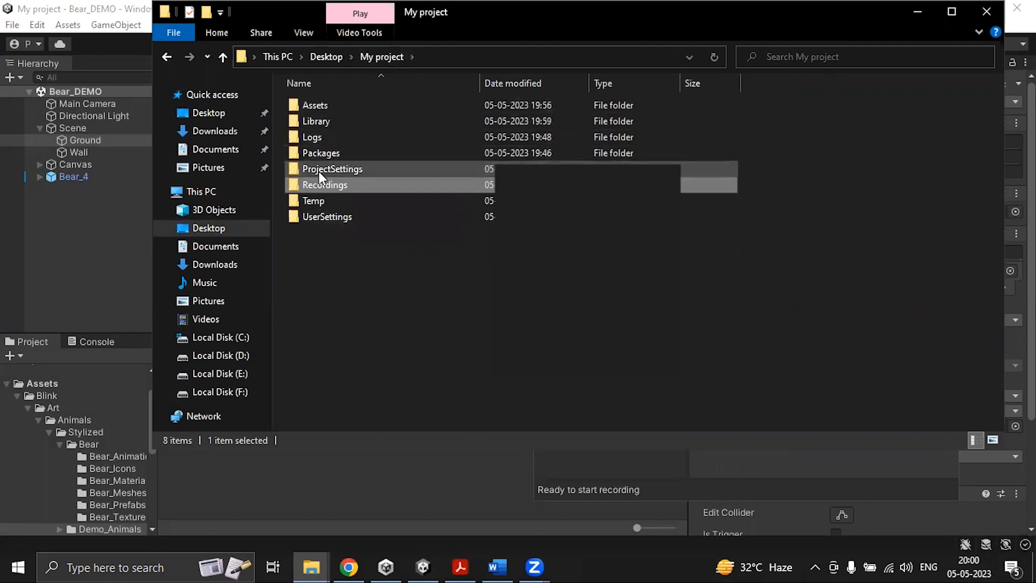
double_click(318, 105)
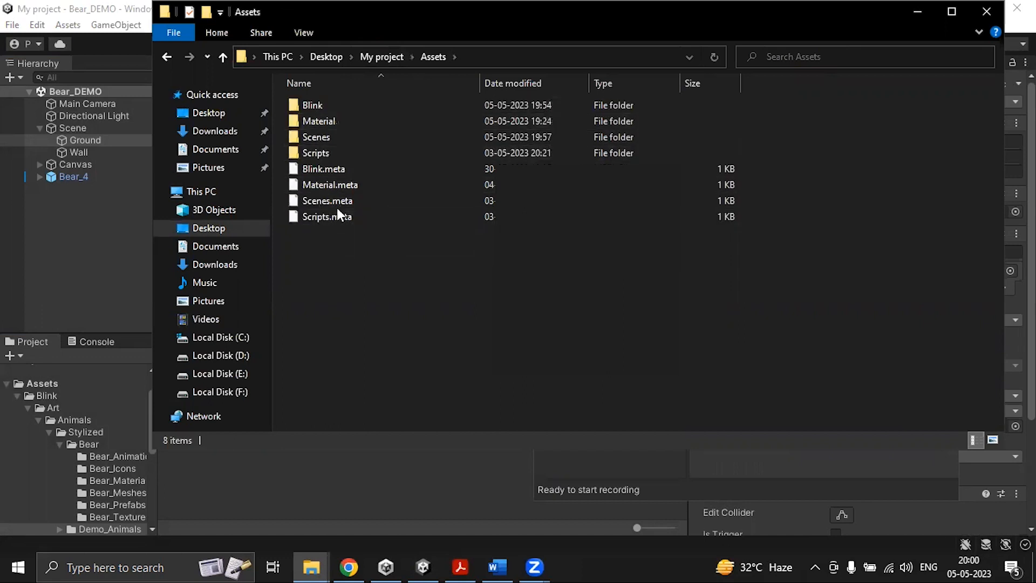
click(373, 57)
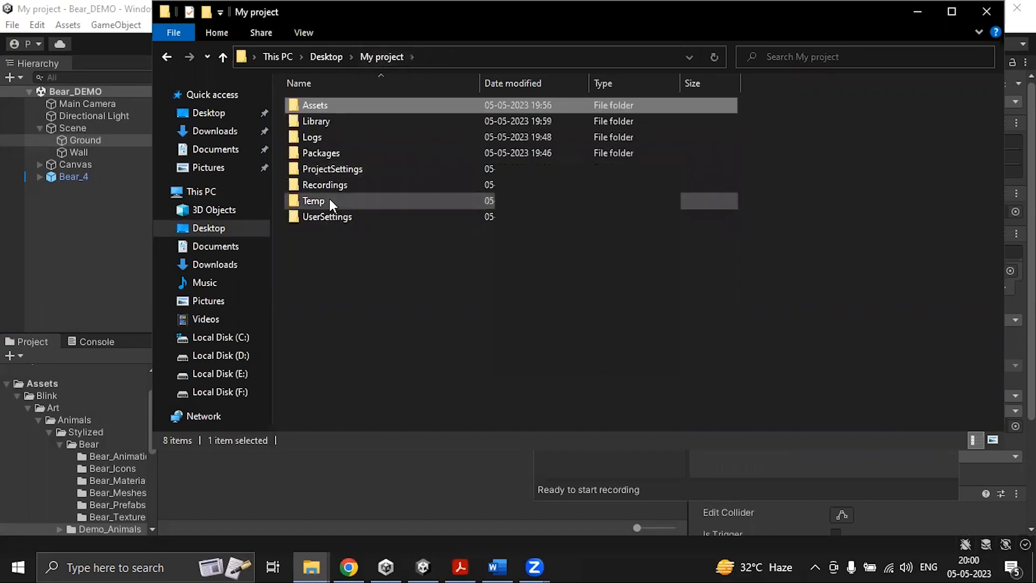
- Open the project's Recordings folder and play the movie_001 video in VLC media player
double_click(326, 184)
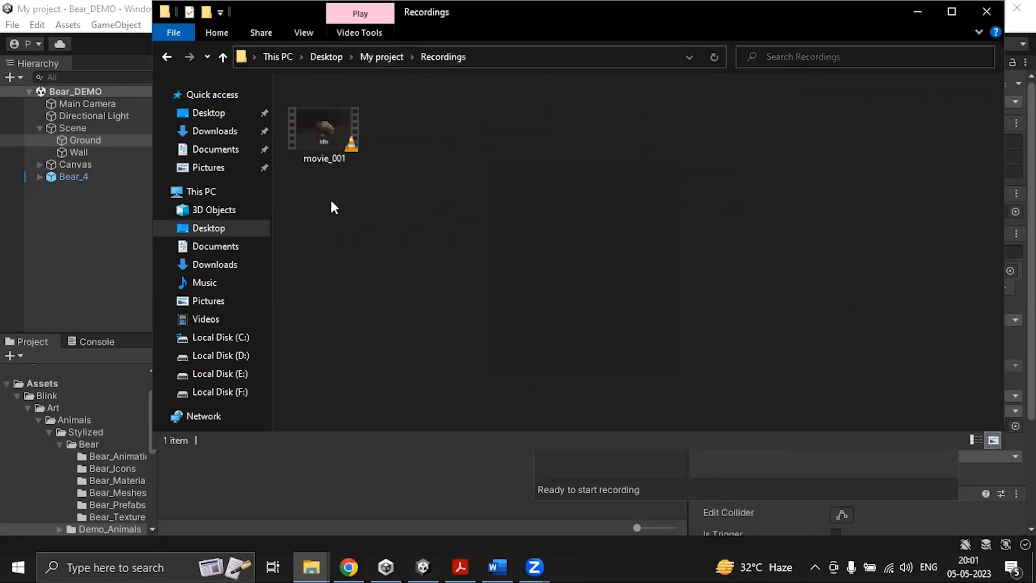
click(331, 135)
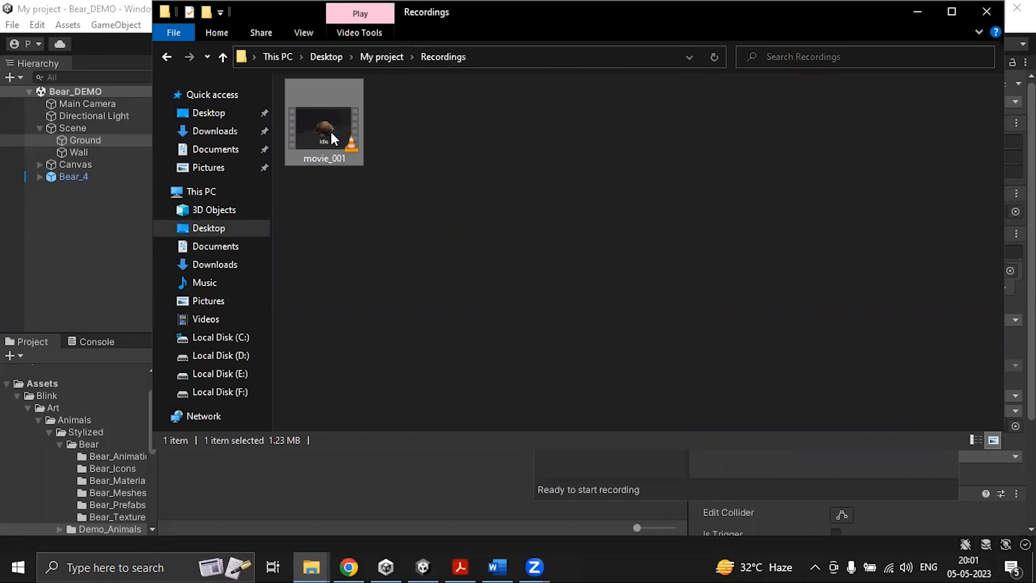
double_click(331, 135)
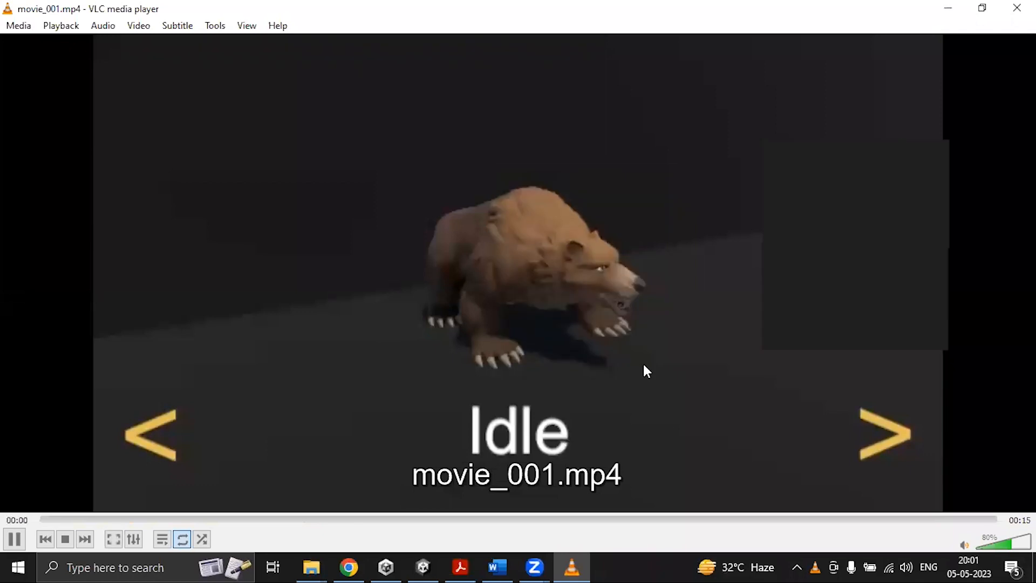
- Watch the movie_001 recording of the bear animations in full screen, then return to the windowed player
double_click(614, 319)
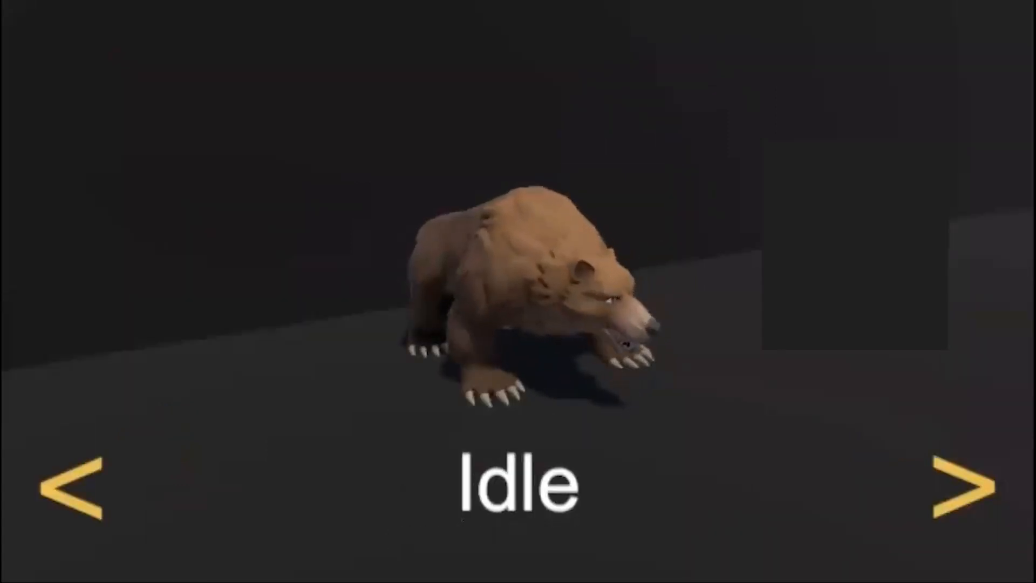
mouse_move(611, 260)
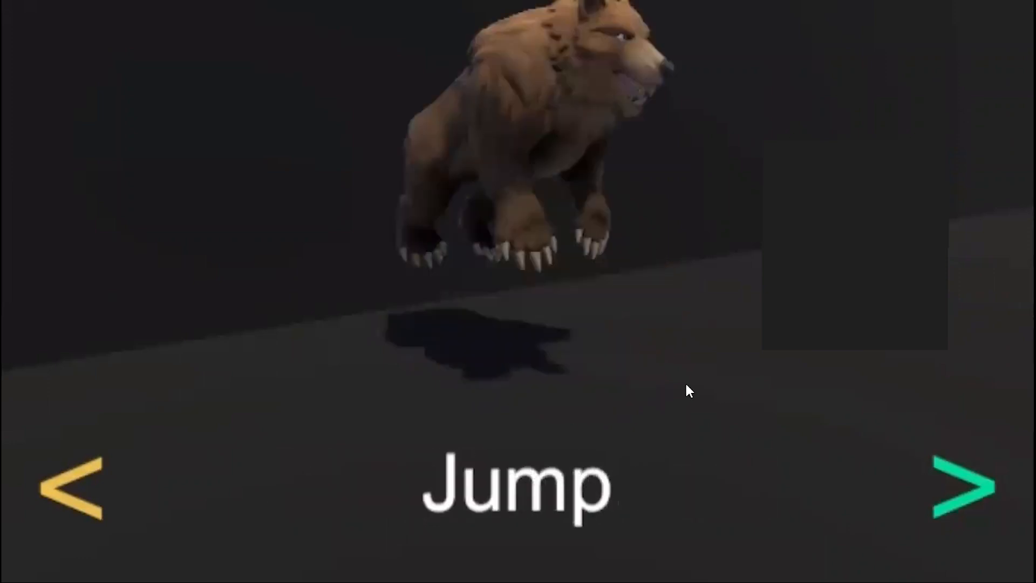
key(Escape)
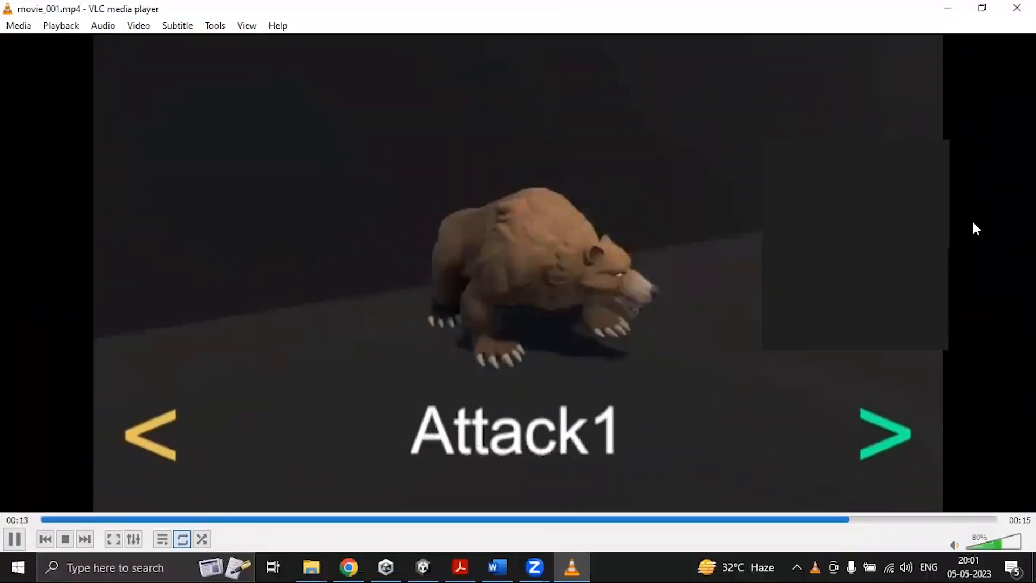
- Close the video player and file browser, and close the Recorder window in Unity
click(1016, 8)
click(990, 10)
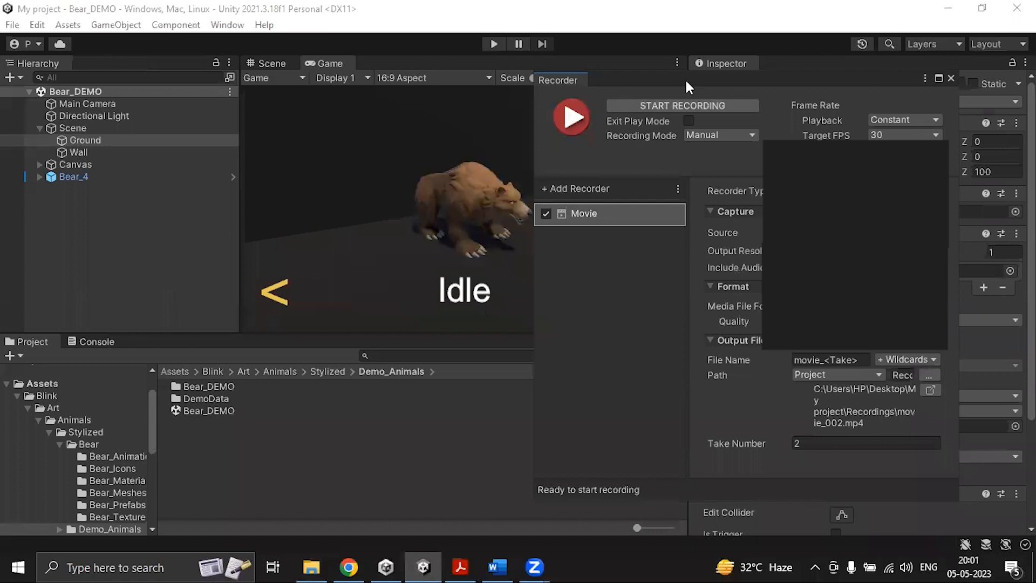
drag(686, 81, 688, 93)
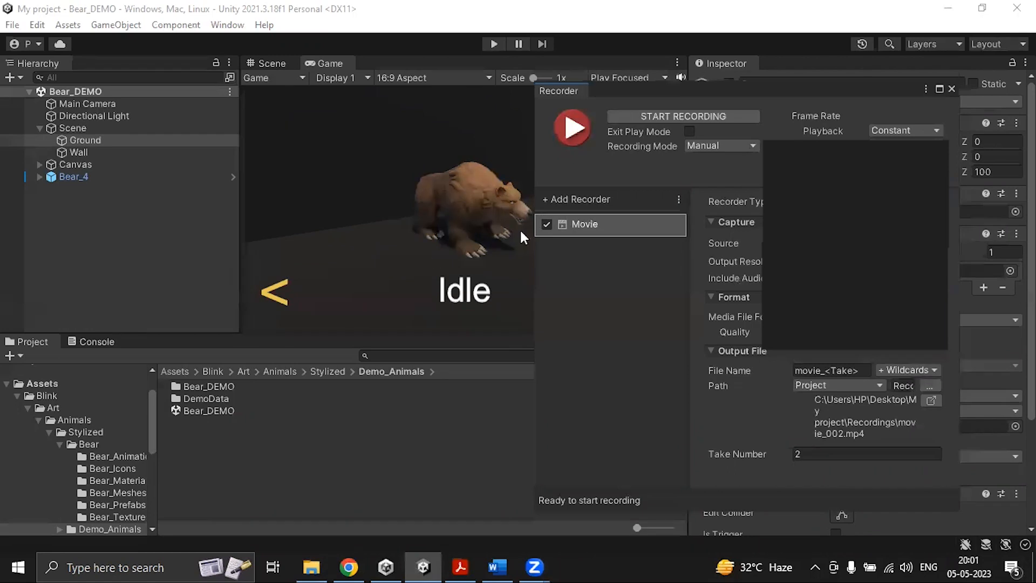
click(952, 89)
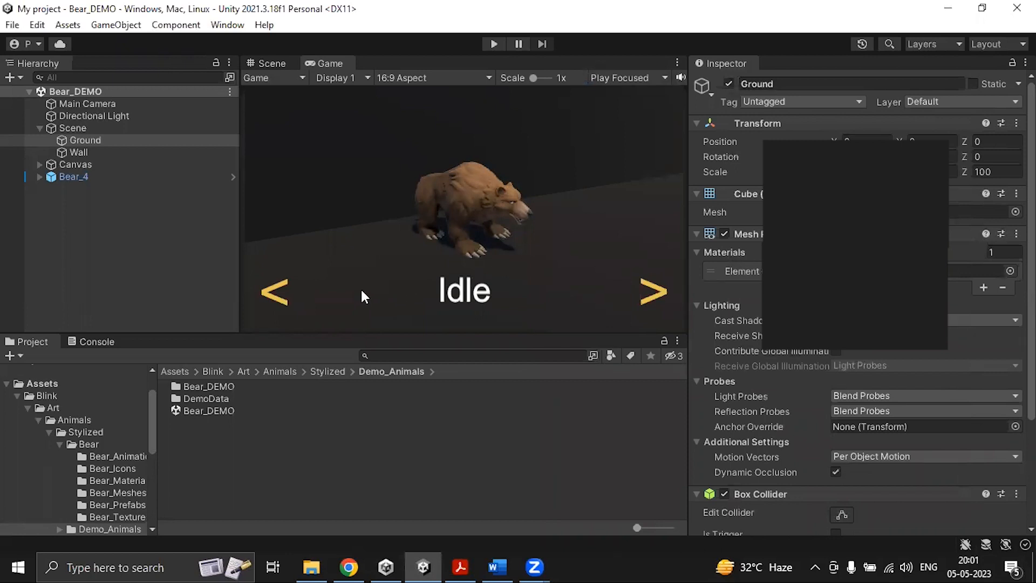
- Collapse the Scene object in the Hierarchy and open SampleScene from the Assets/Scenes folder
click(39, 128)
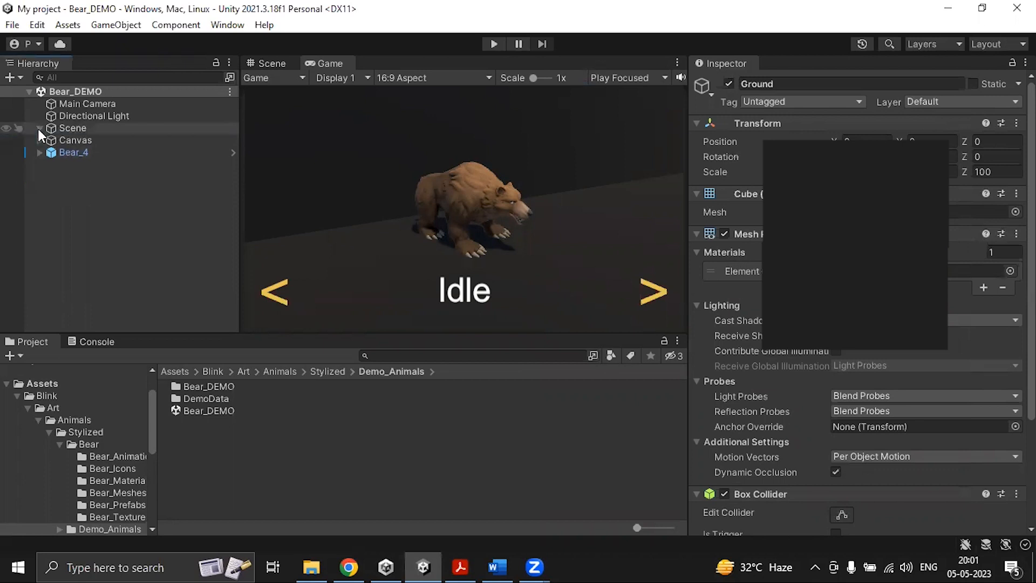
click(39, 128)
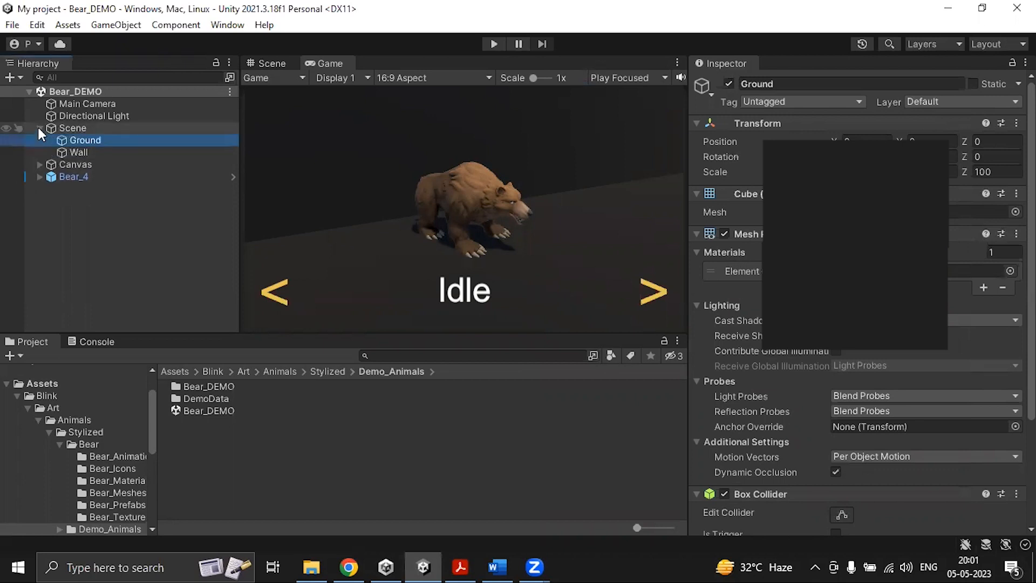
click(39, 128)
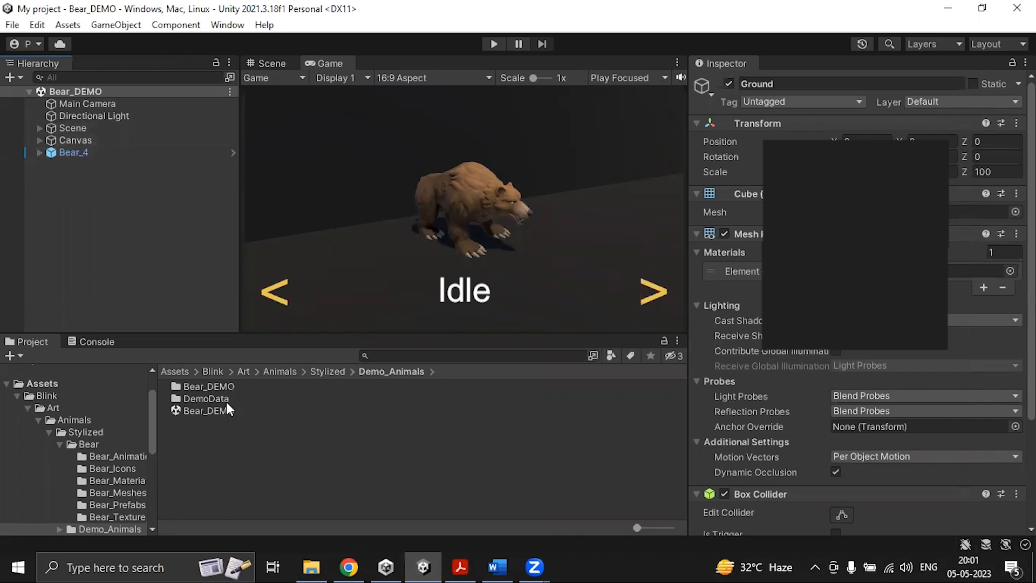
click(176, 372)
double_click(196, 410)
double_click(212, 385)
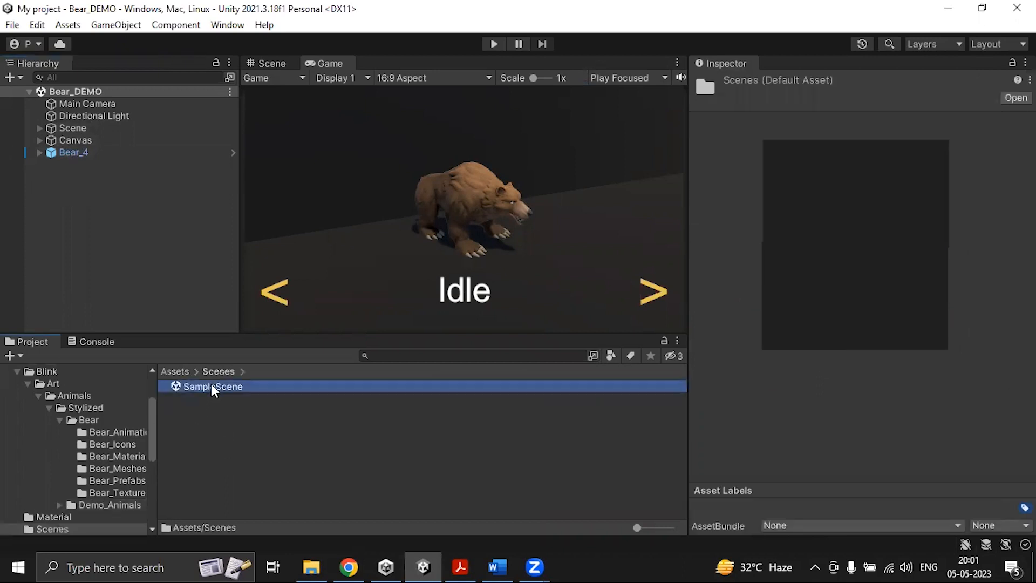
- Show SampleScene in the Scene view and widen the Inspector slightly
click(272, 64)
drag(689, 195, 662, 195)
click(126, 167)
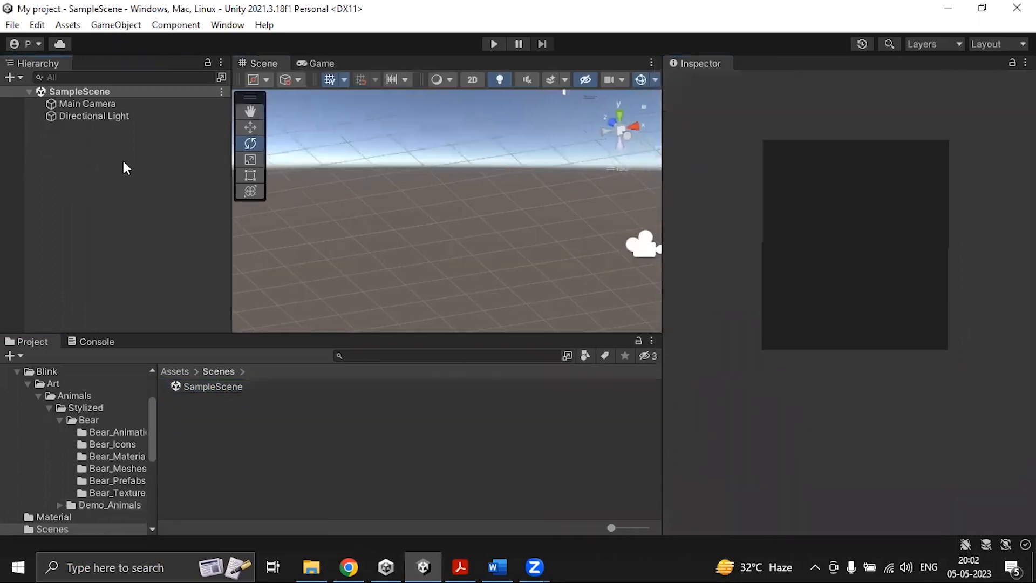
- Add a 3D Cube object to SampleScene
right_click(95, 163)
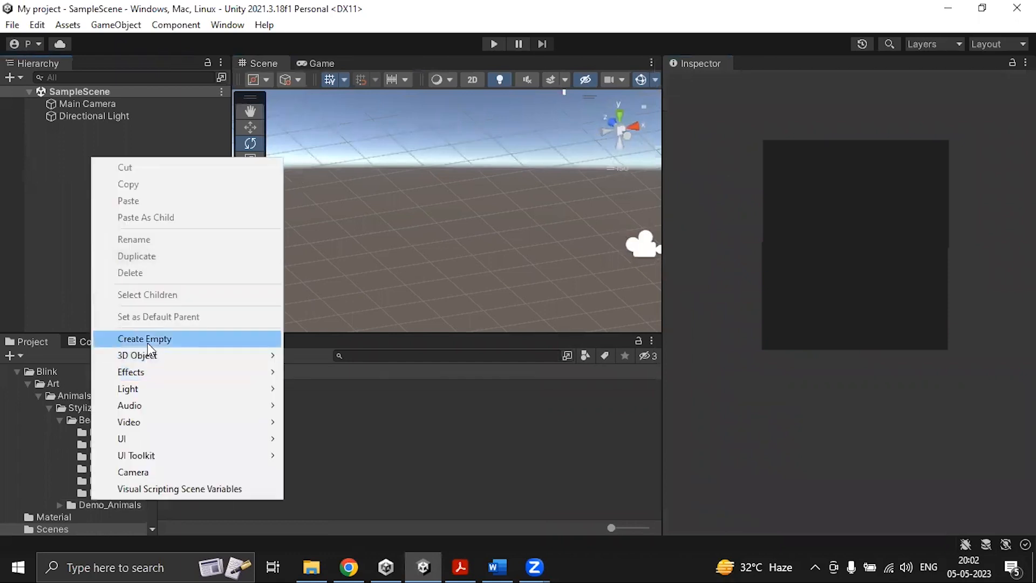
mouse_move(151, 357)
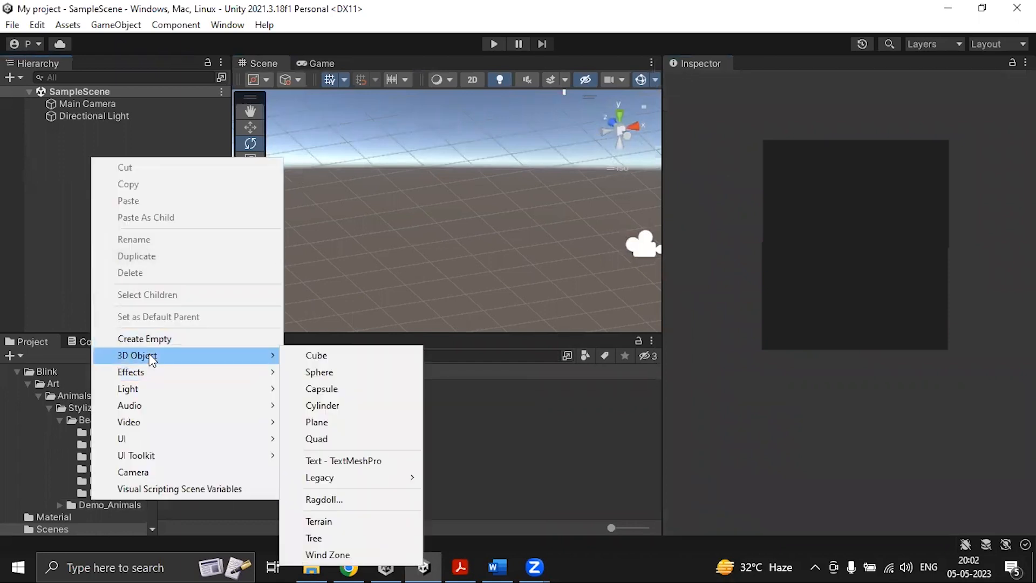
click(315, 358)
click(163, 209)
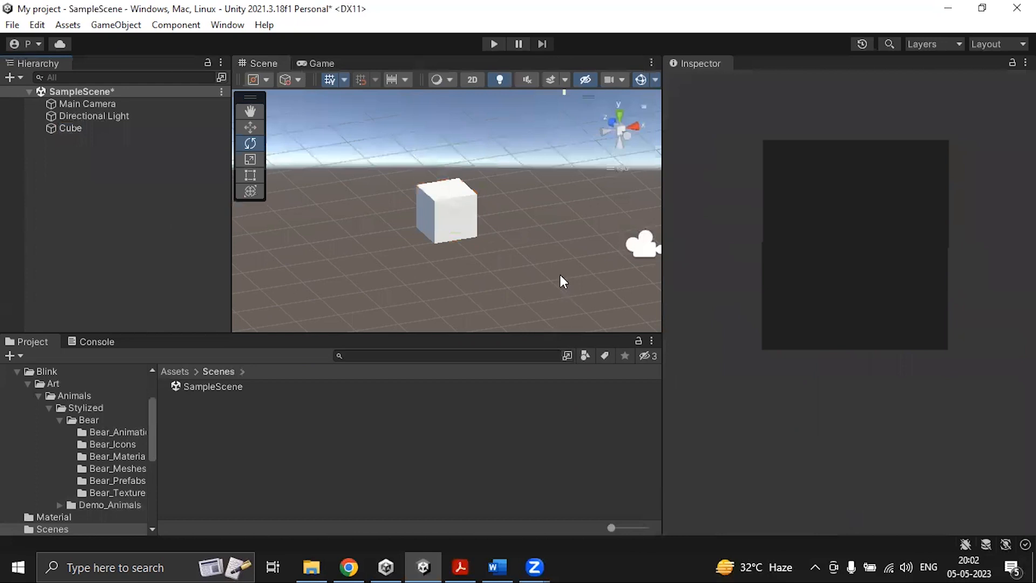
- Thin the Cube into a wall-like slab by setting its Z scale to 0.25
scroll(560, 275, up, 5)
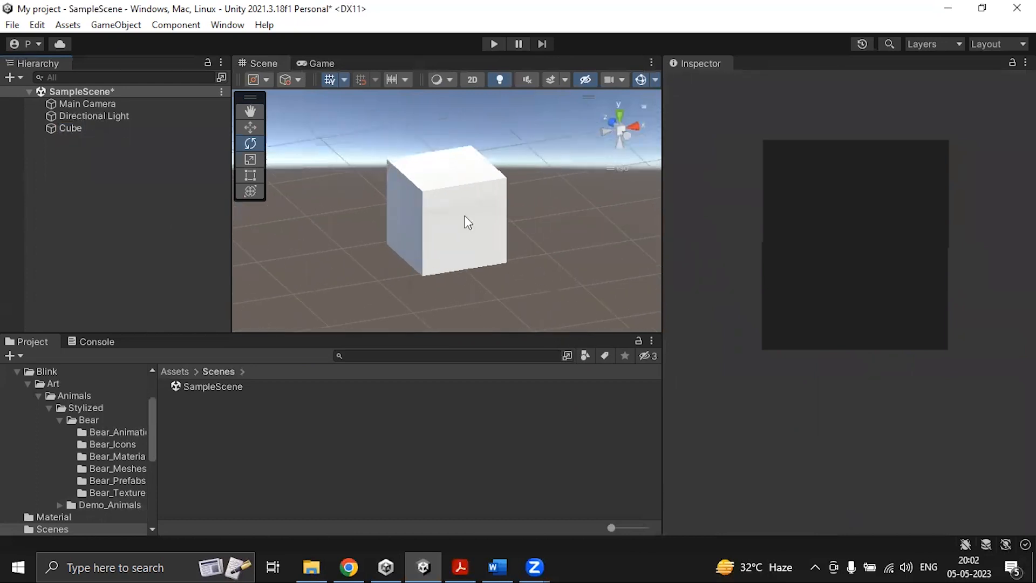
click(71, 129)
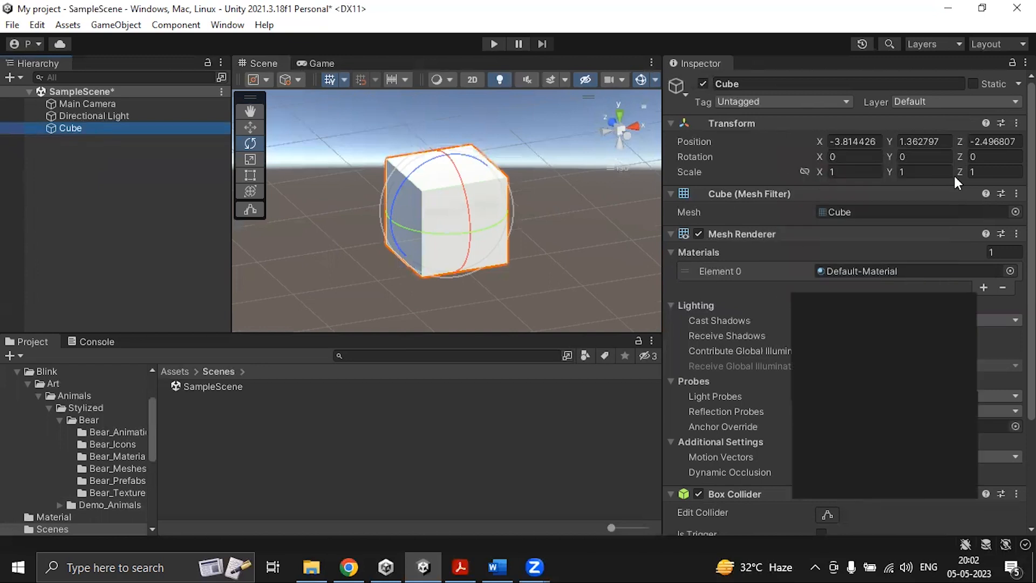
drag(960, 174, 935, 170)
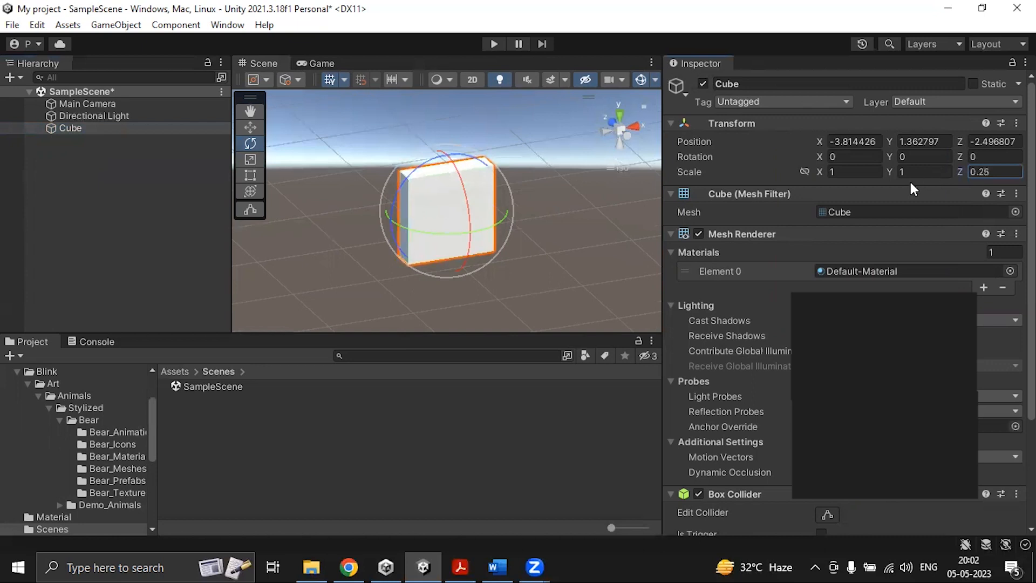
scroll(523, 248, up, 12)
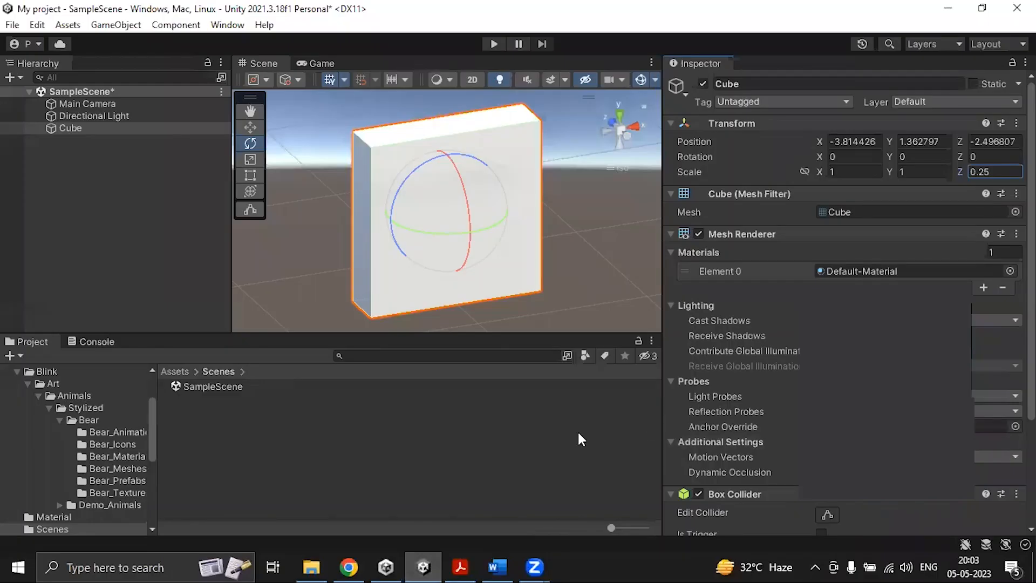
- Create a new folder named Textures in the project's Assets folder
click(174, 371)
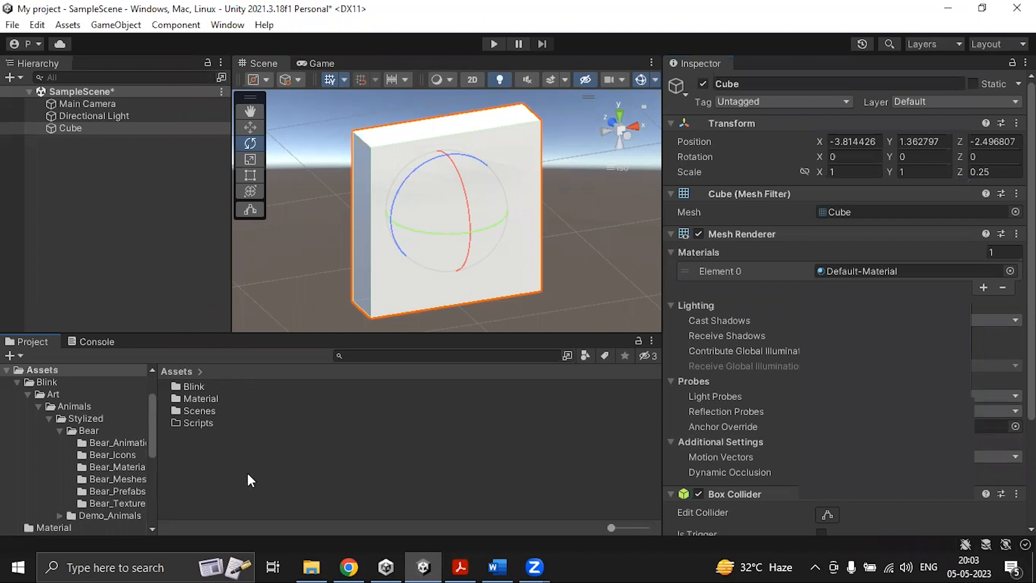
right_click(214, 498)
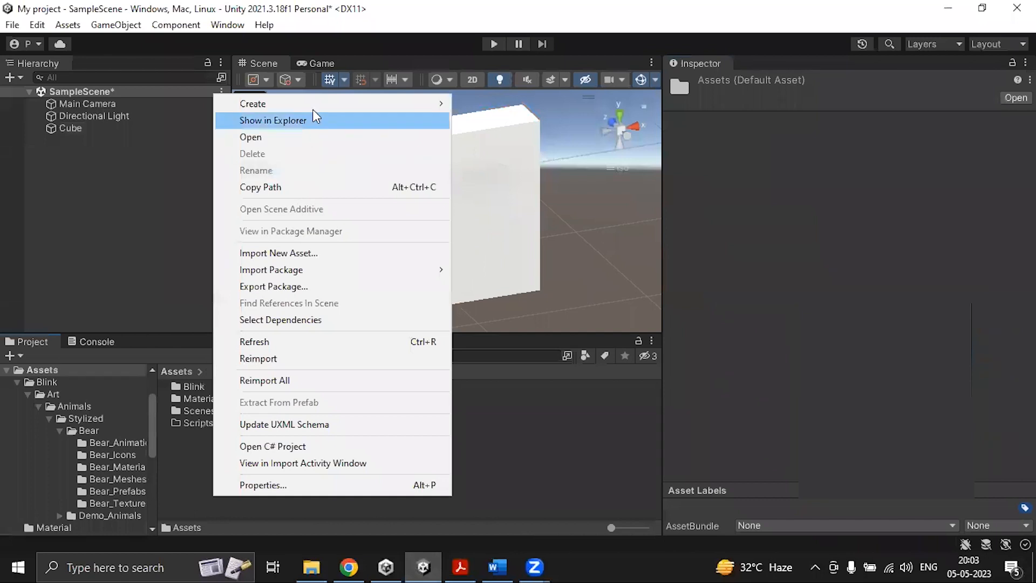
mouse_move(314, 111)
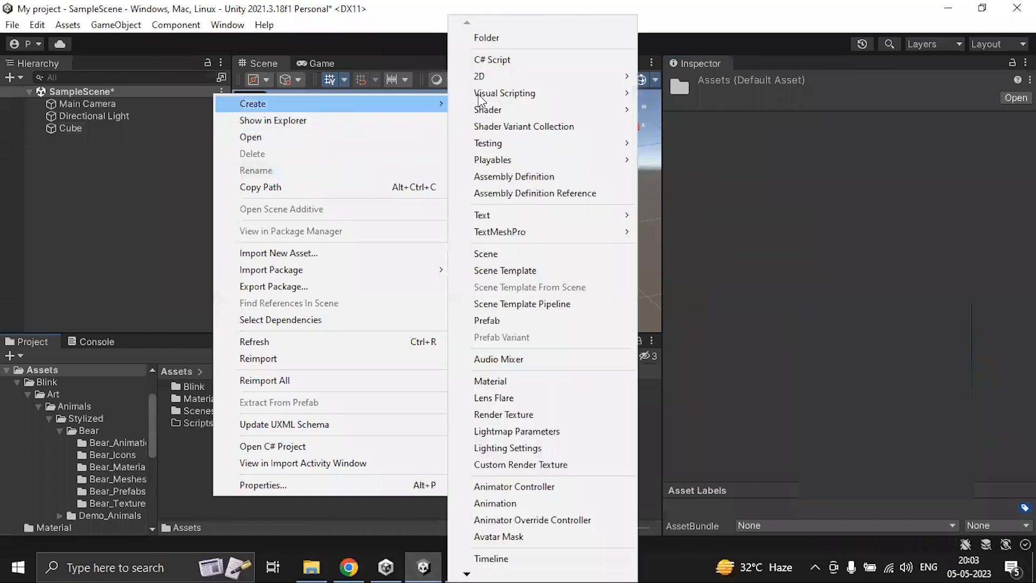
click(490, 37)
text(Te)
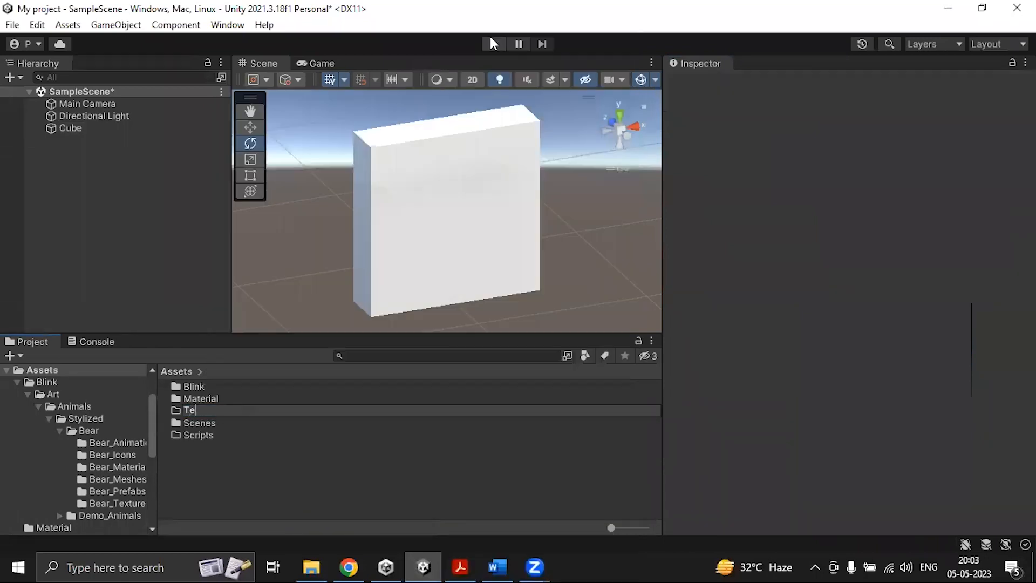
text(xtures)
key(Return)
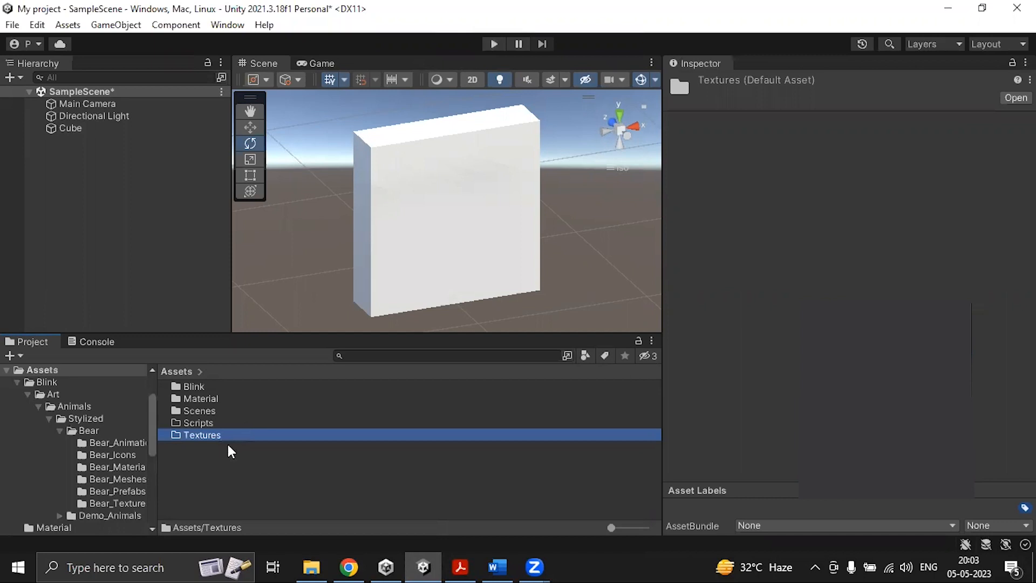
- Import the brick image named download from the Desktop into the Textures folder and minimize the file browser
double_click(199, 436)
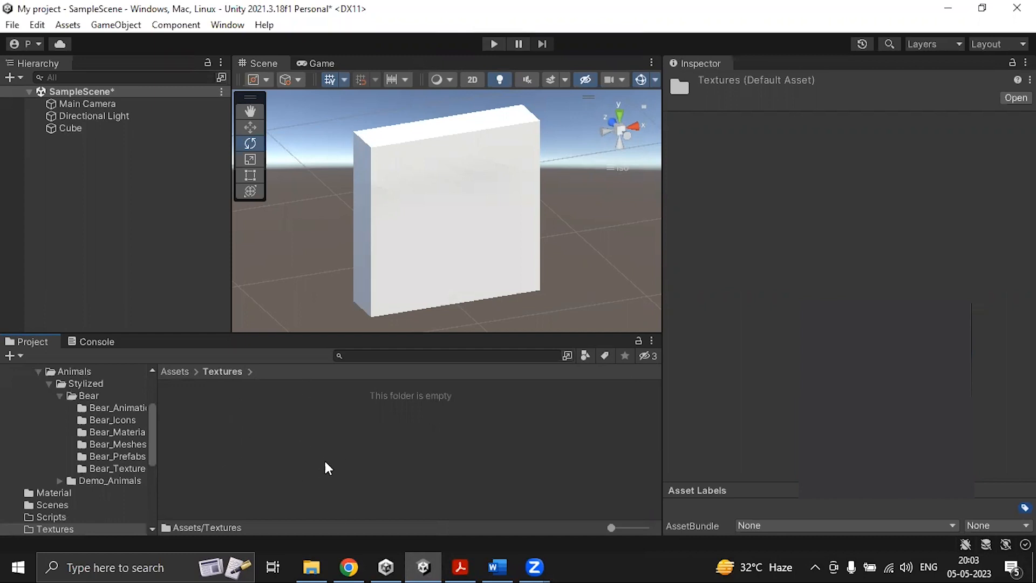
key(alt+Tab)
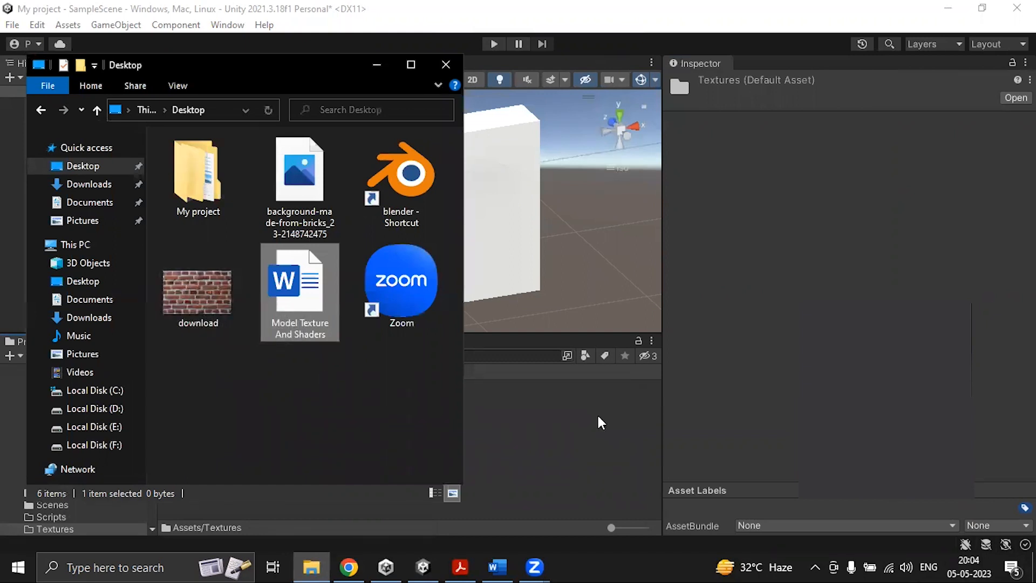
click(231, 315)
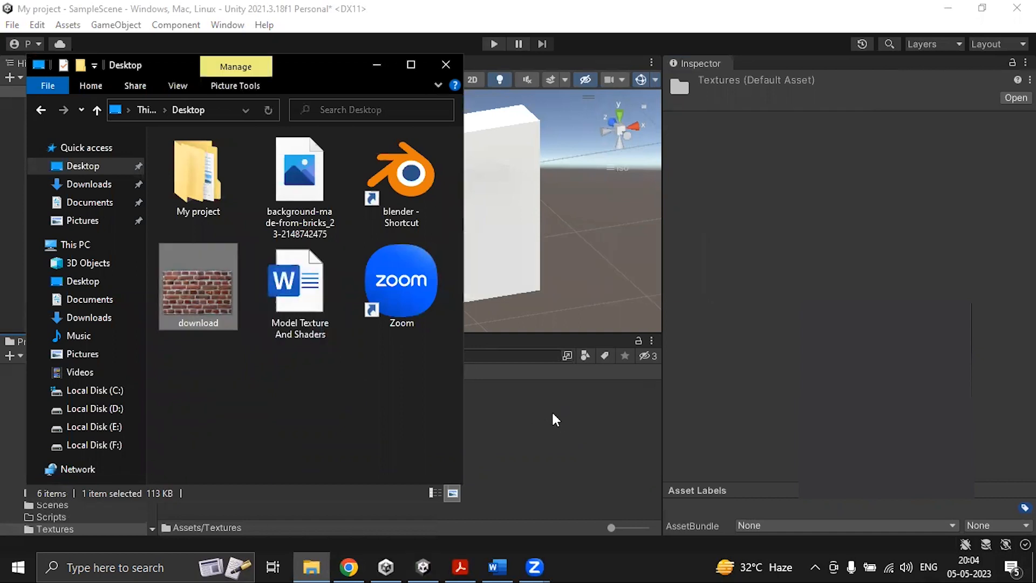
click(372, 66)
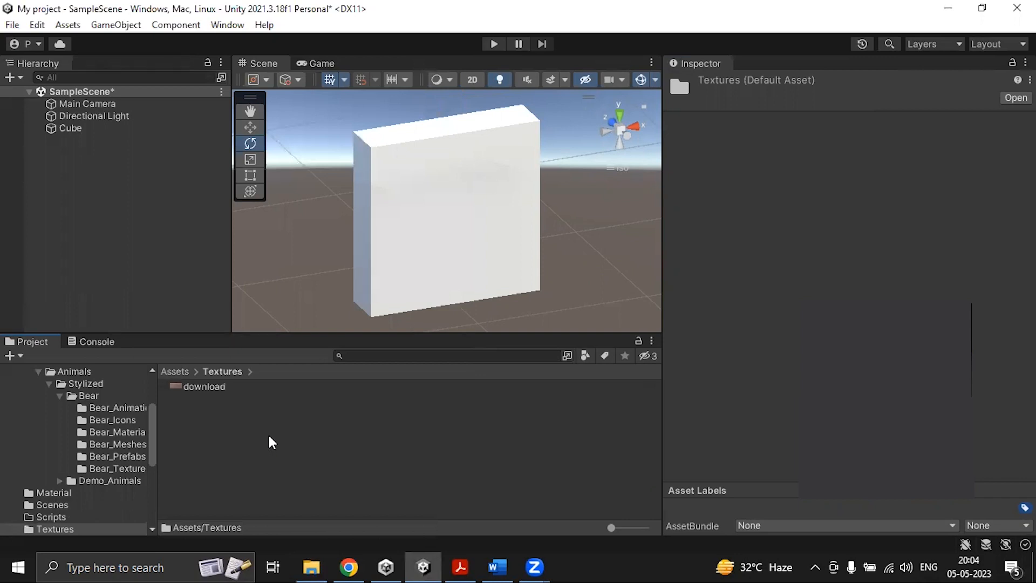
- Set the download texture's type to Sprite (2D and UI), apply the import settings and return to the Assets folder
click(214, 388)
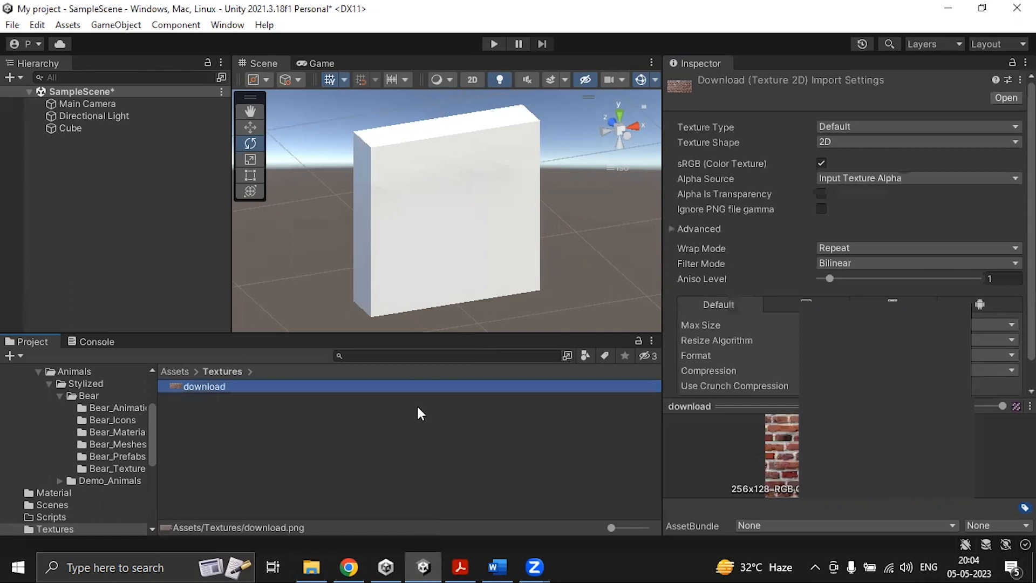
click(943, 128)
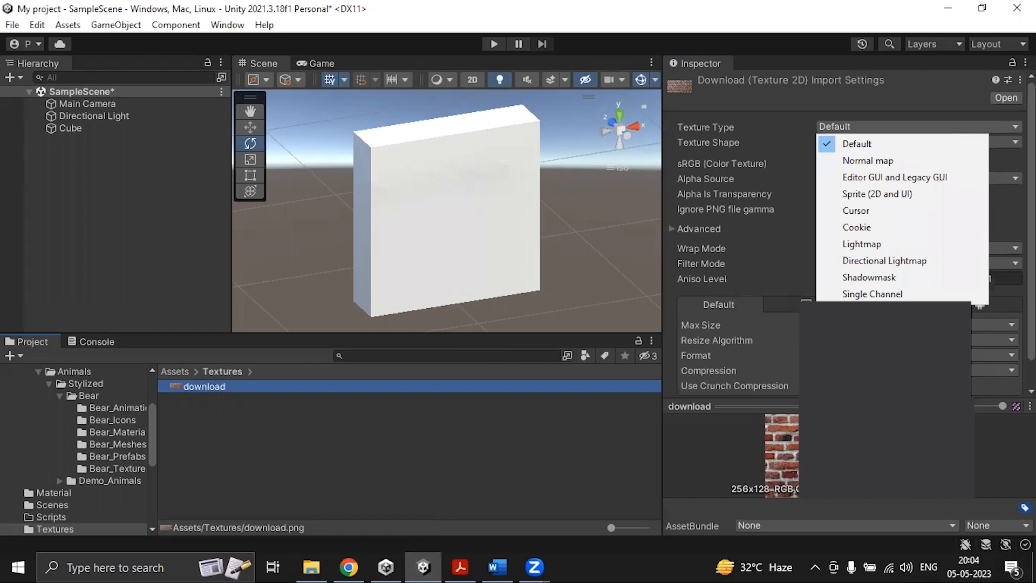
click(209, 378)
click(194, 388)
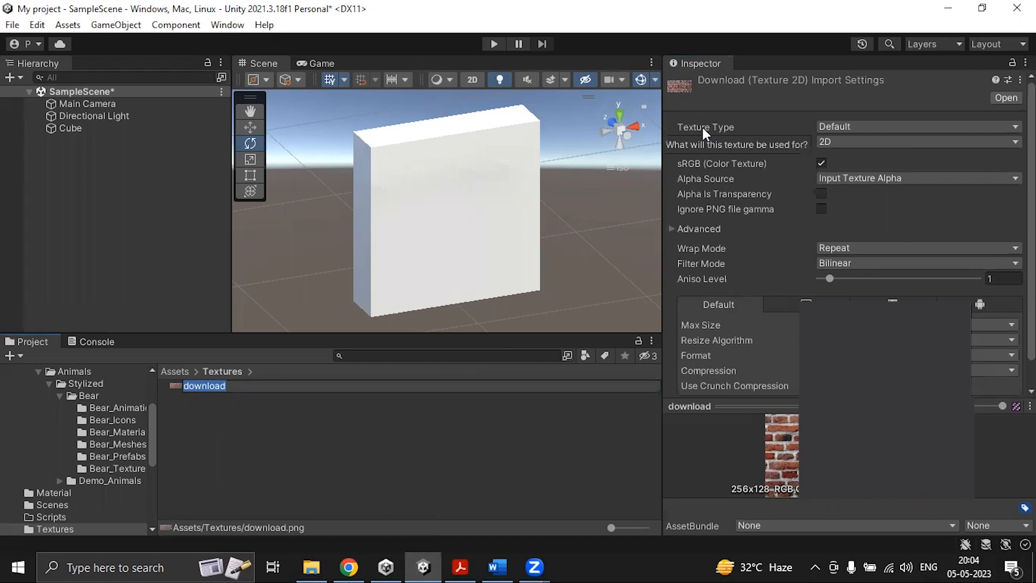
click(872, 126)
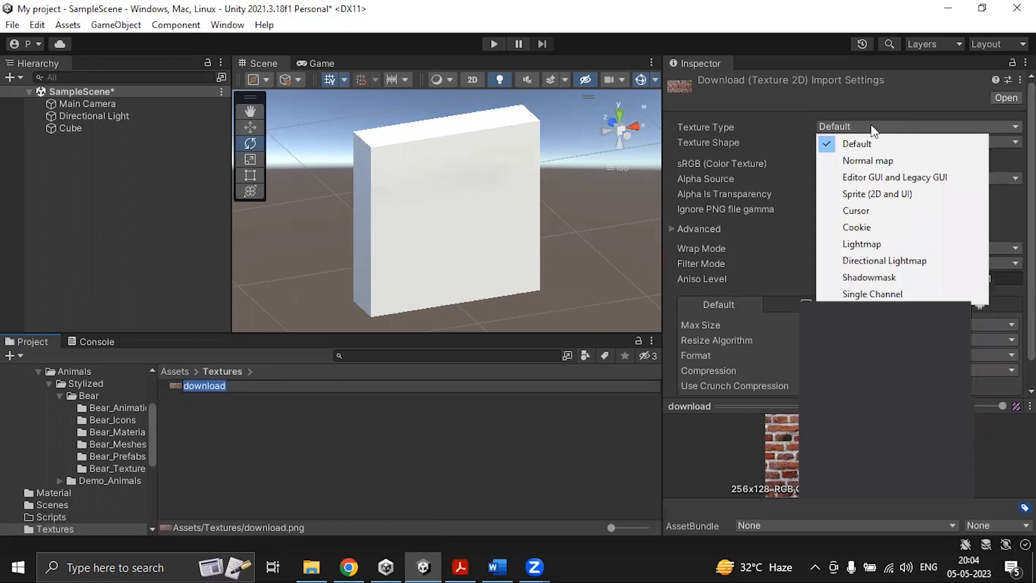
click(876, 195)
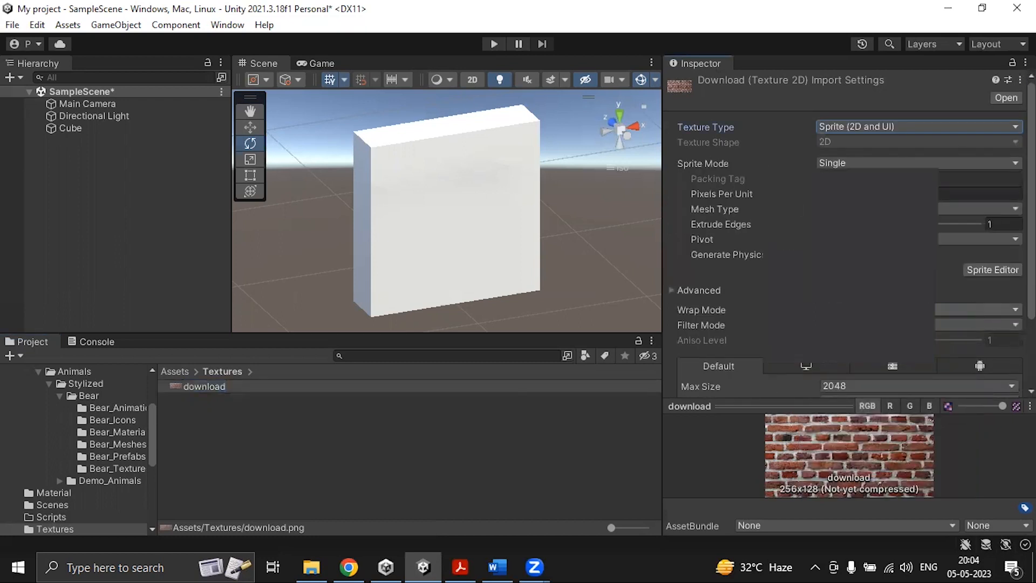
scroll(718, 242, down, 3)
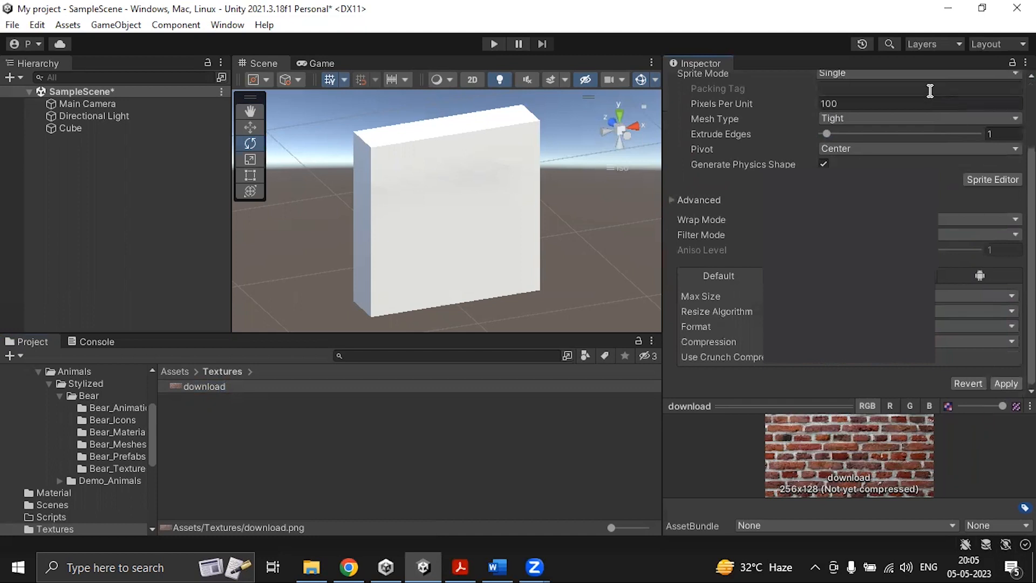
click(1006, 384)
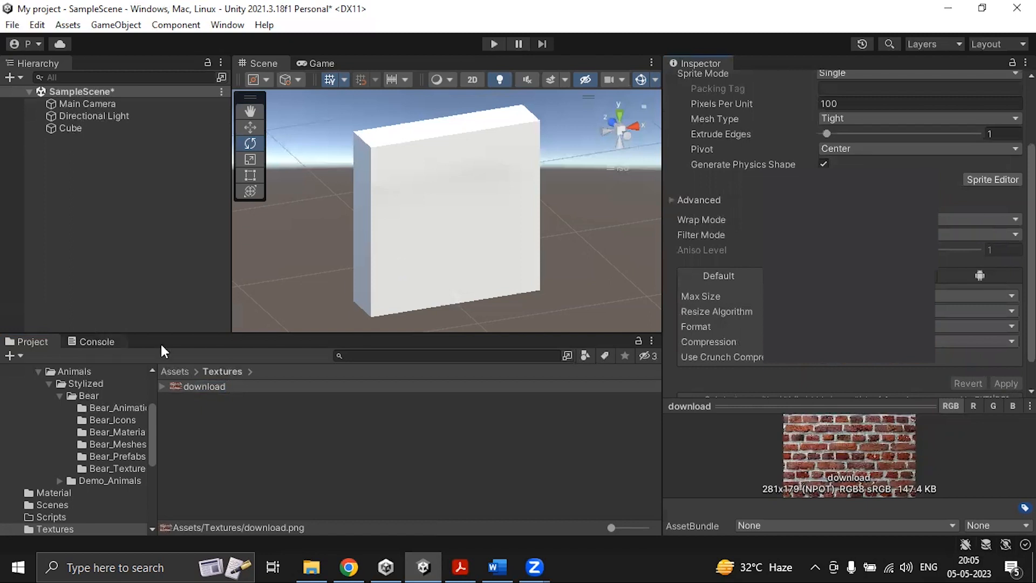
click(175, 371)
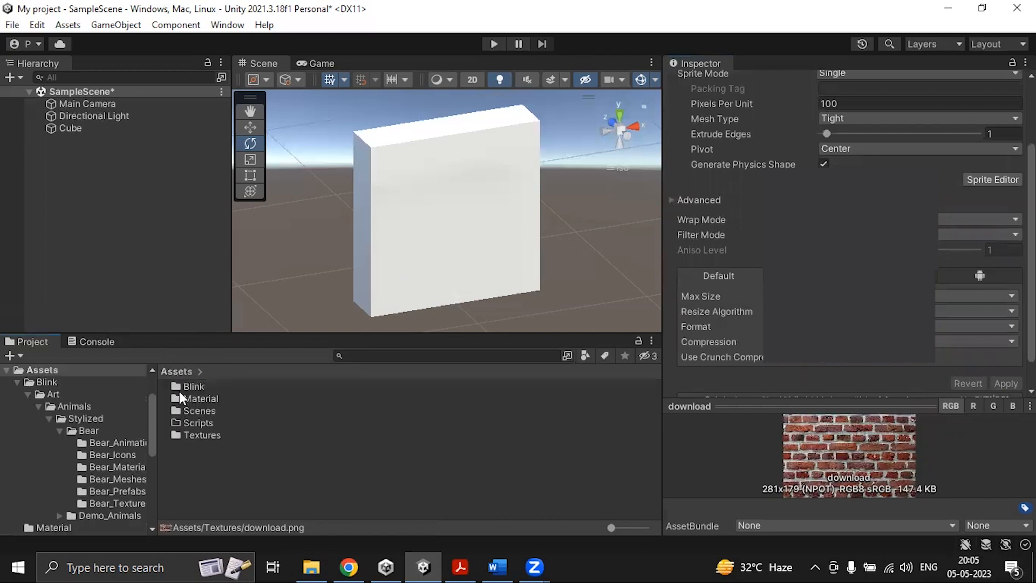
- Delete the material named New Material from the project's Material folder
click(195, 468)
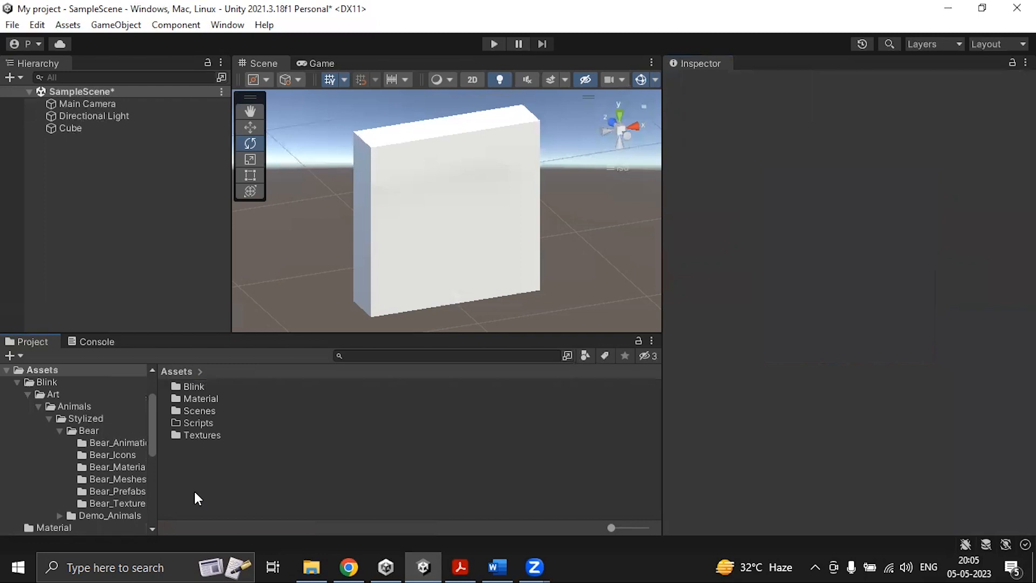
double_click(197, 400)
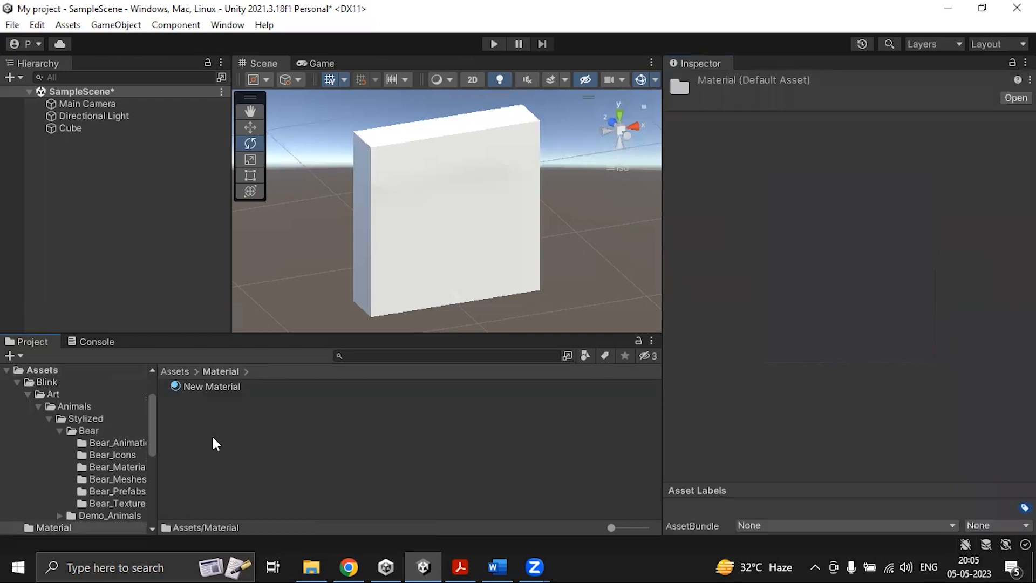
right_click(205, 388)
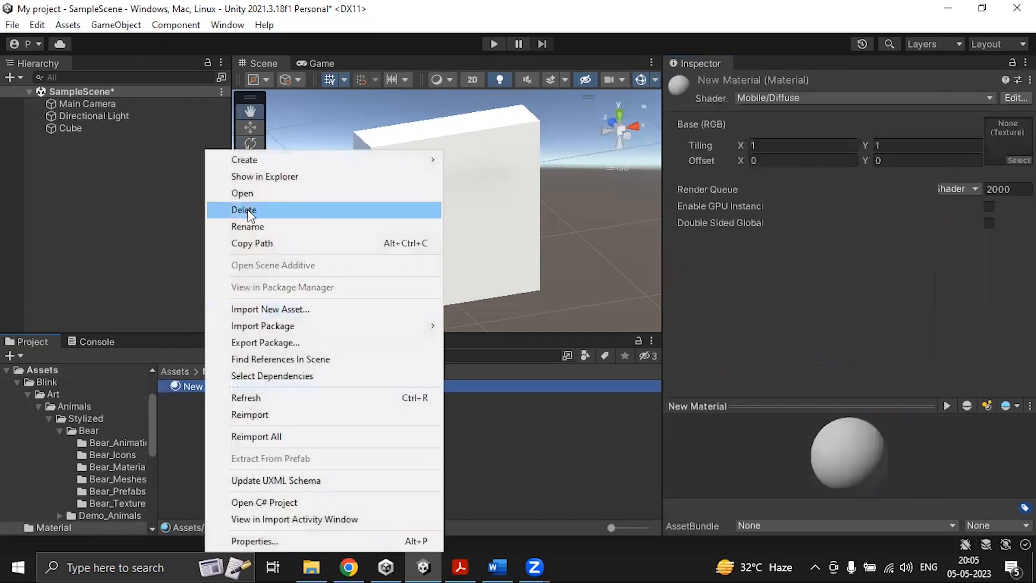
click(249, 210)
click(560, 314)
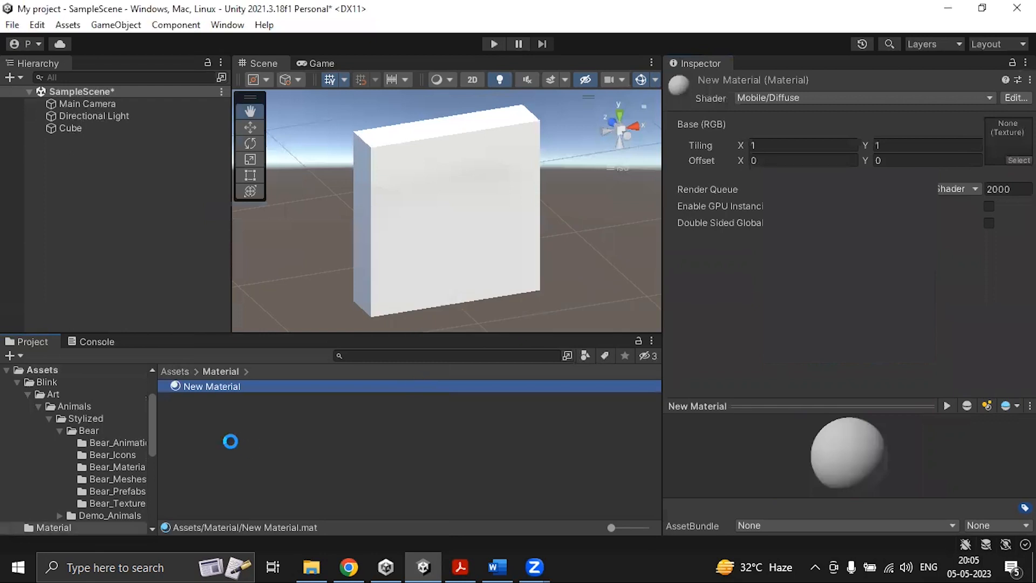
- Create a new material named Bricks Material in the Material folder
right_click(206, 495)
click(205, 499)
right_click(209, 495)
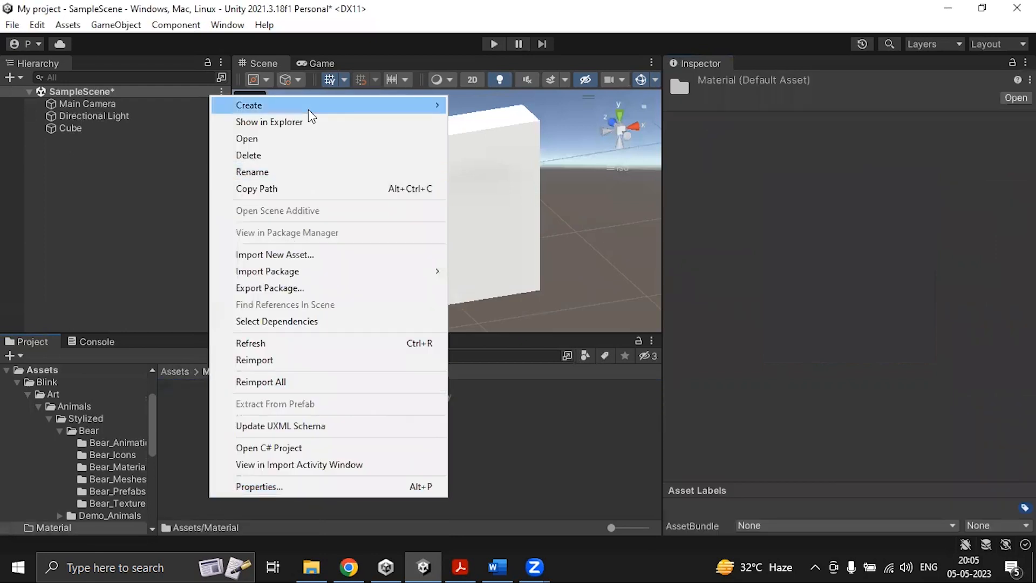
mouse_move(308, 109)
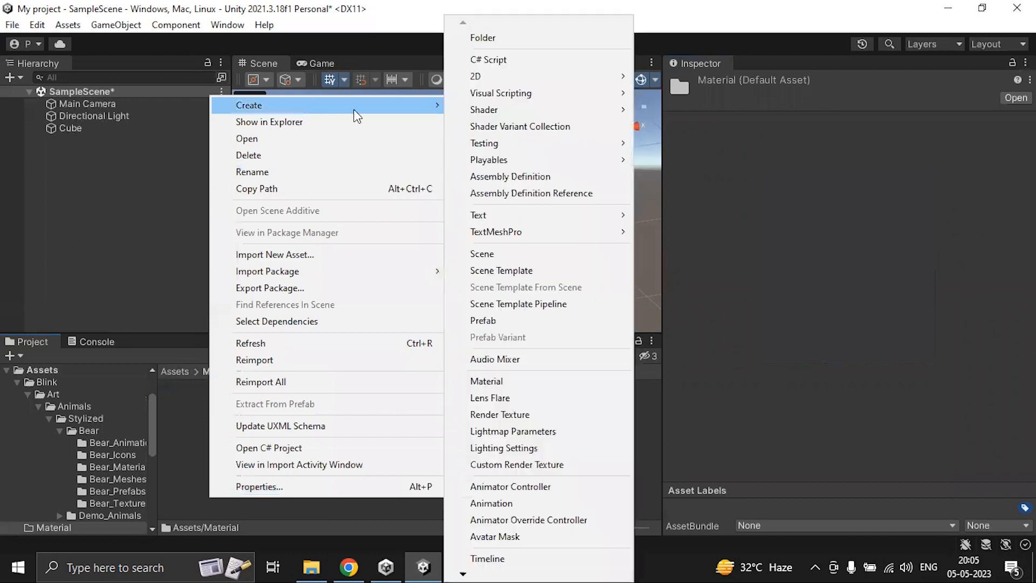
click(505, 381)
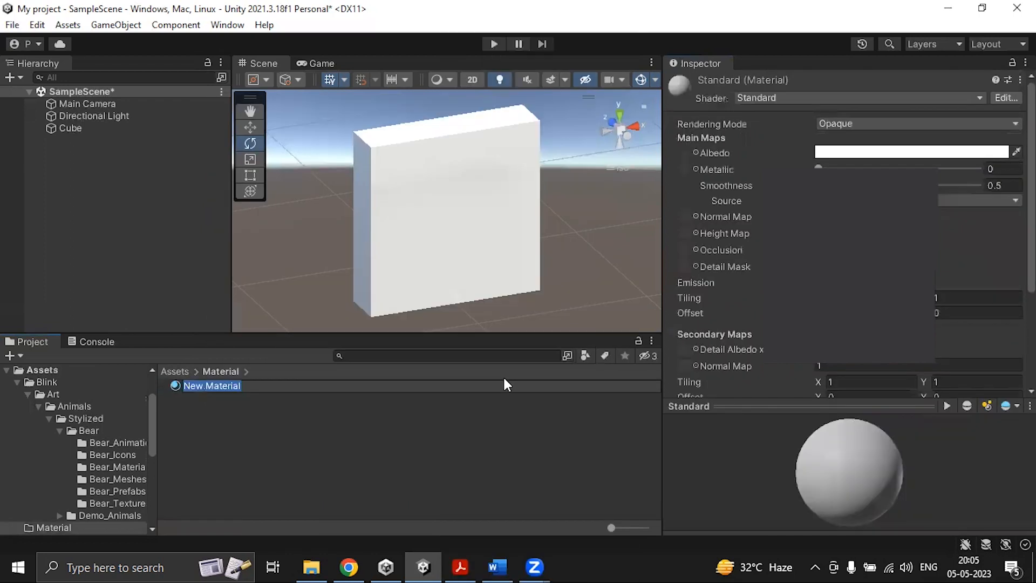
text(Bricks Material)
key(Return)
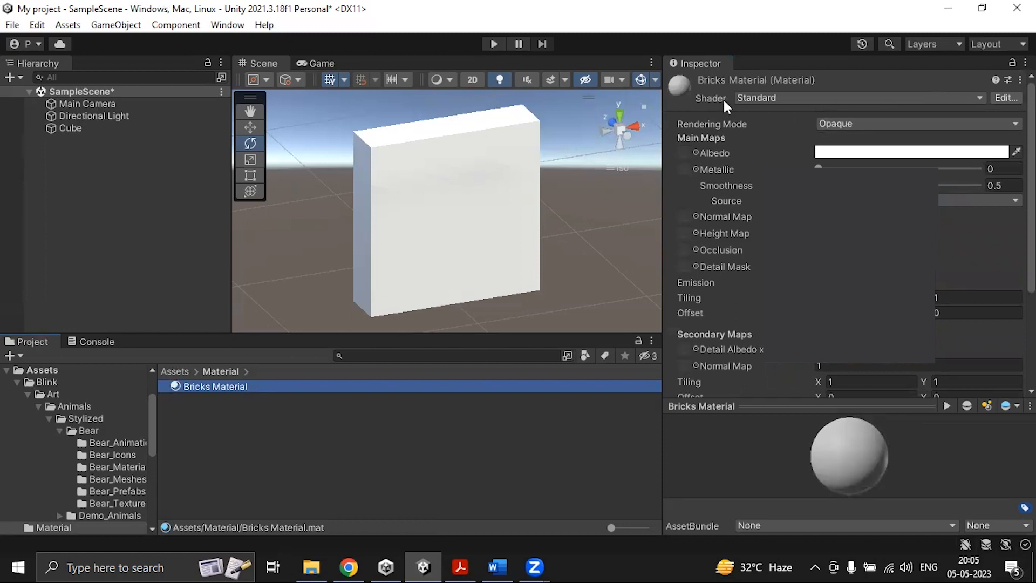
- Change the shader of Bricks Material to Mobile/Diffuse
click(944, 98)
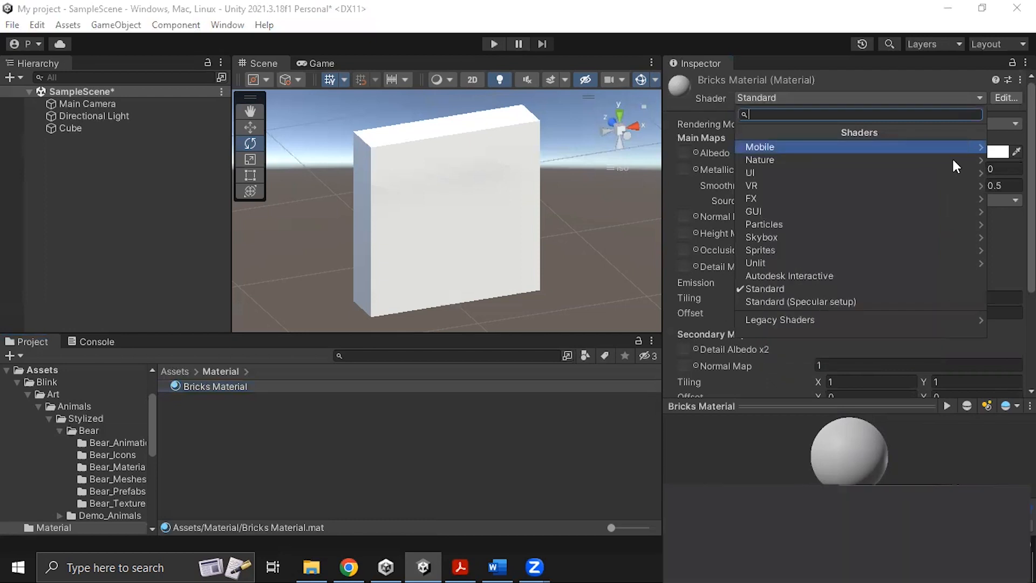
key(Down)
key(Down)
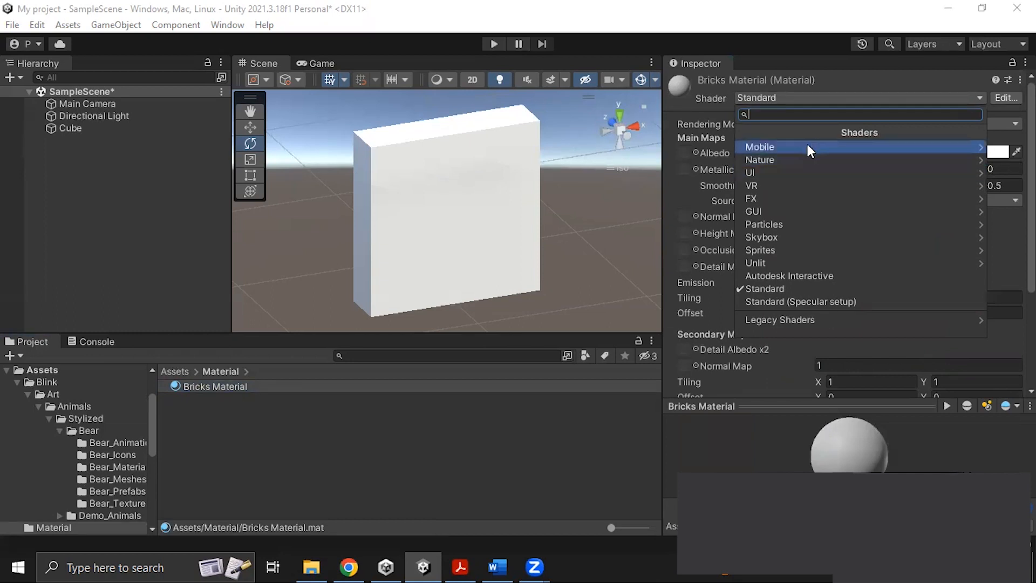
key(Escape)
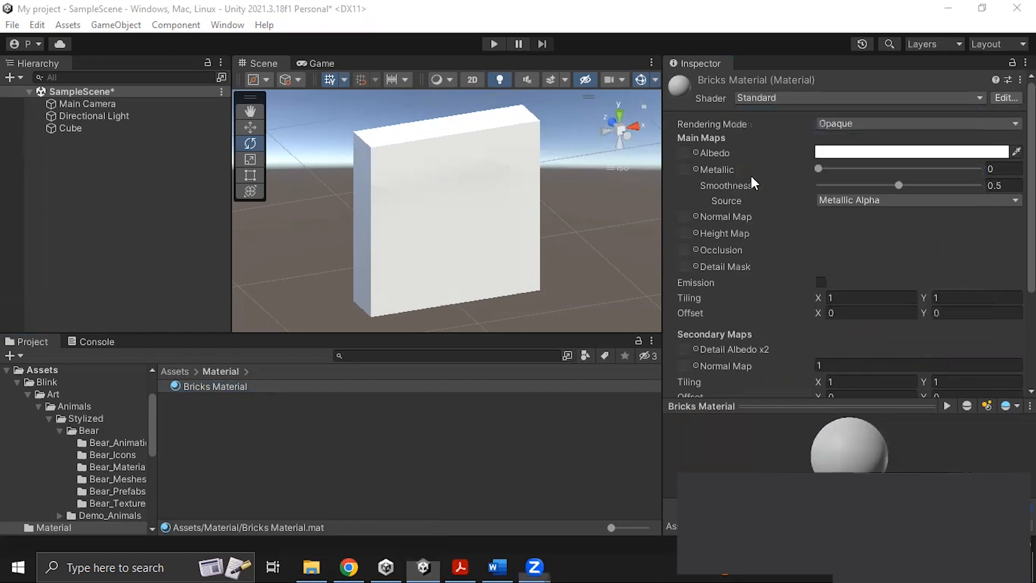
click(846, 102)
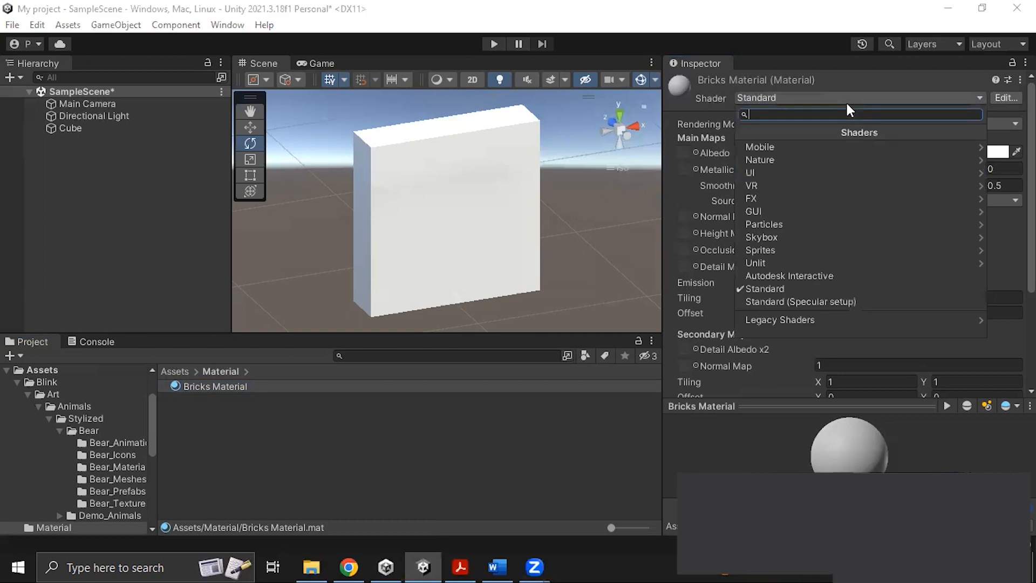
click(840, 144)
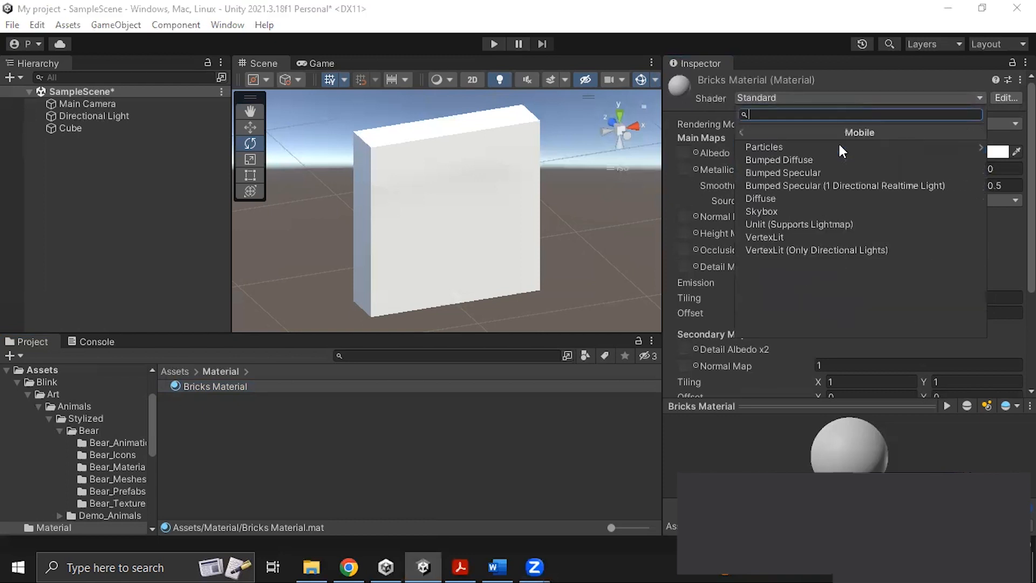
click(766, 198)
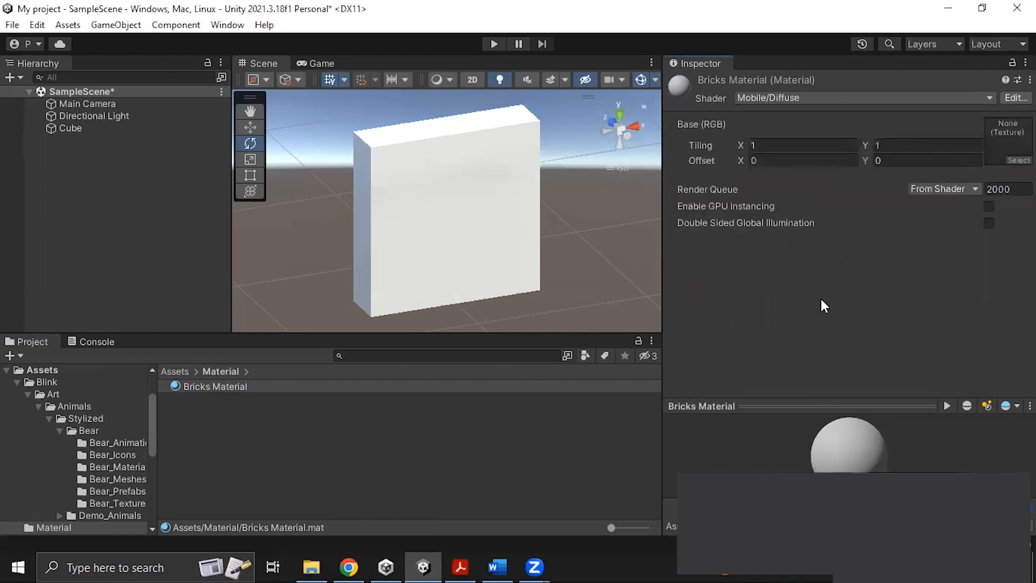
click(228, 387)
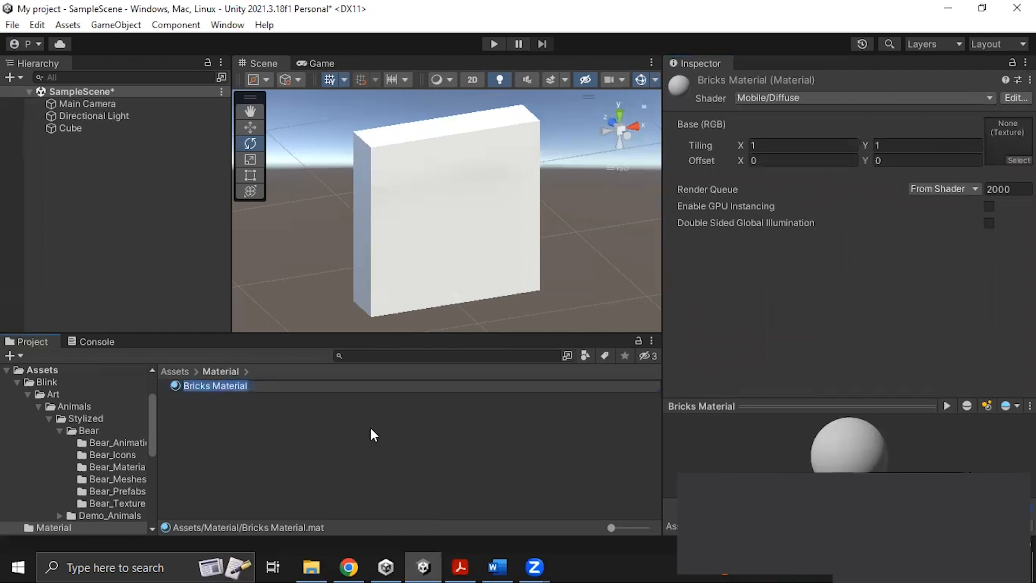
key(Return)
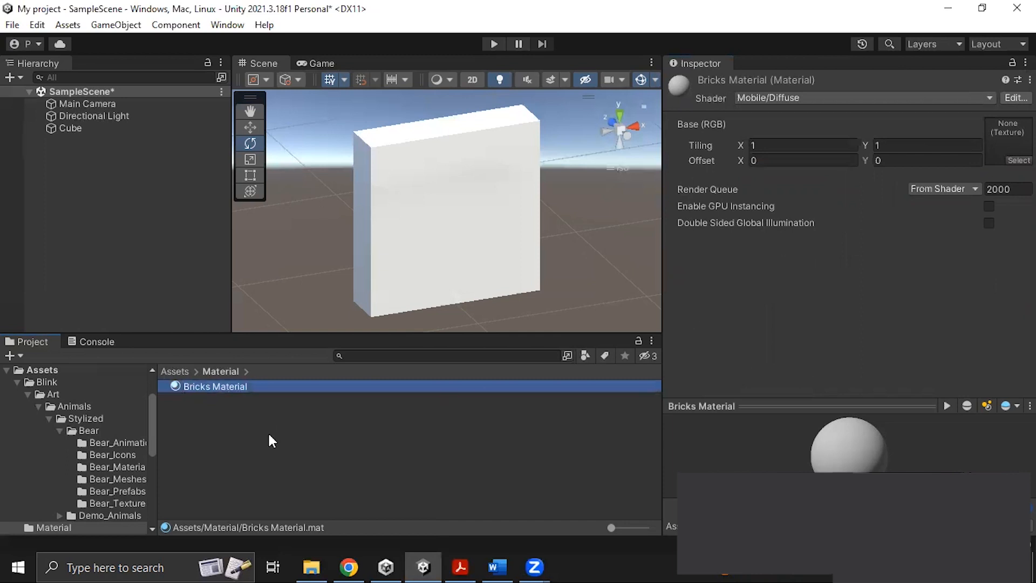
- Select Bricks Material in the Material folder and lock the Inspector on it
click(175, 371)
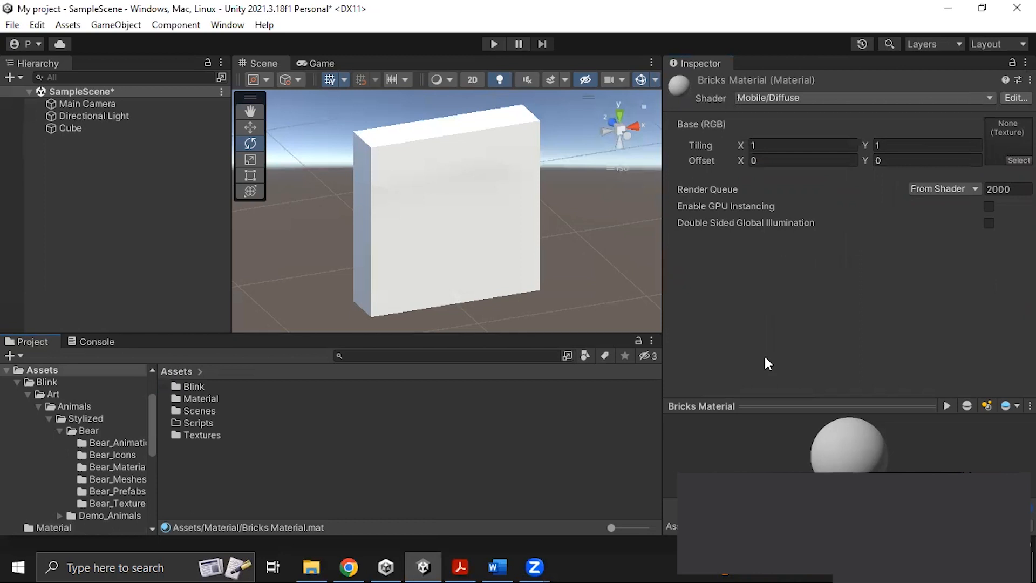
click(194, 390)
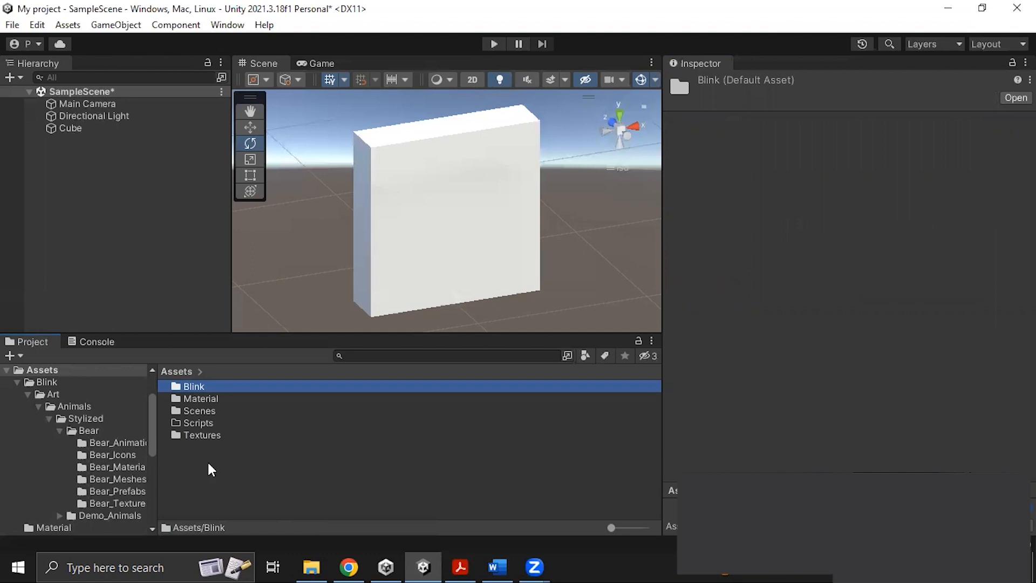
double_click(197, 399)
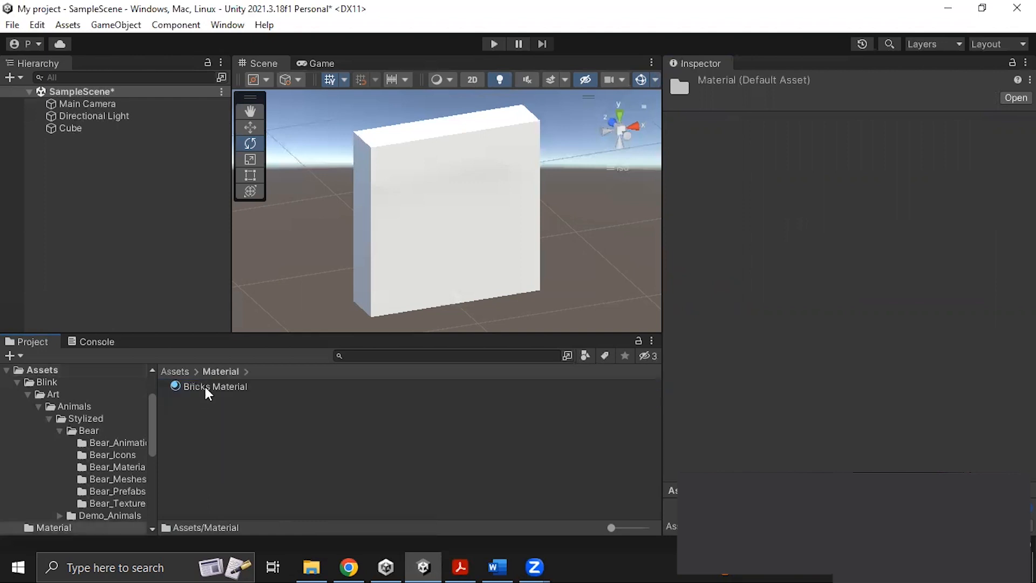
click(204, 386)
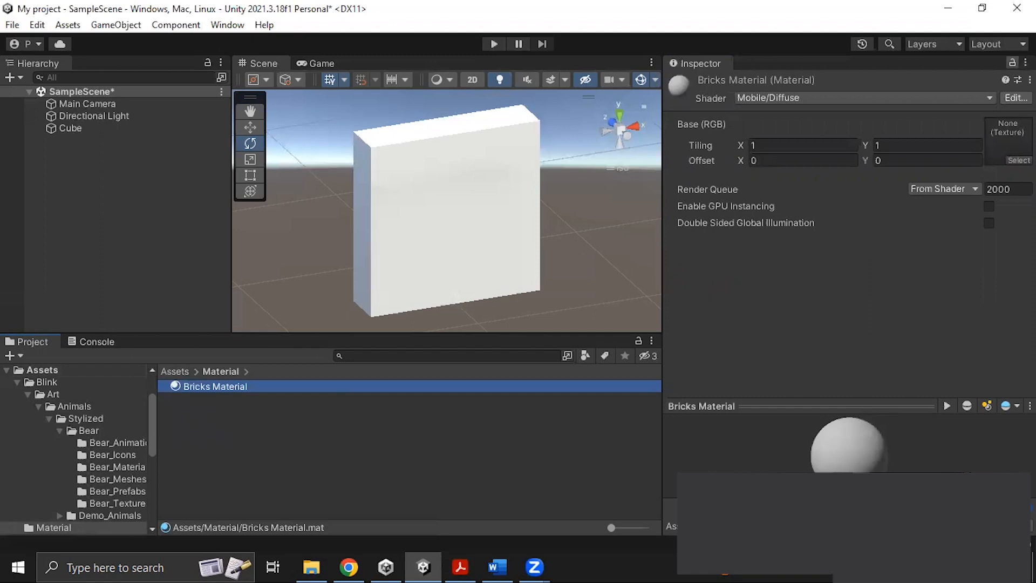
click(1013, 63)
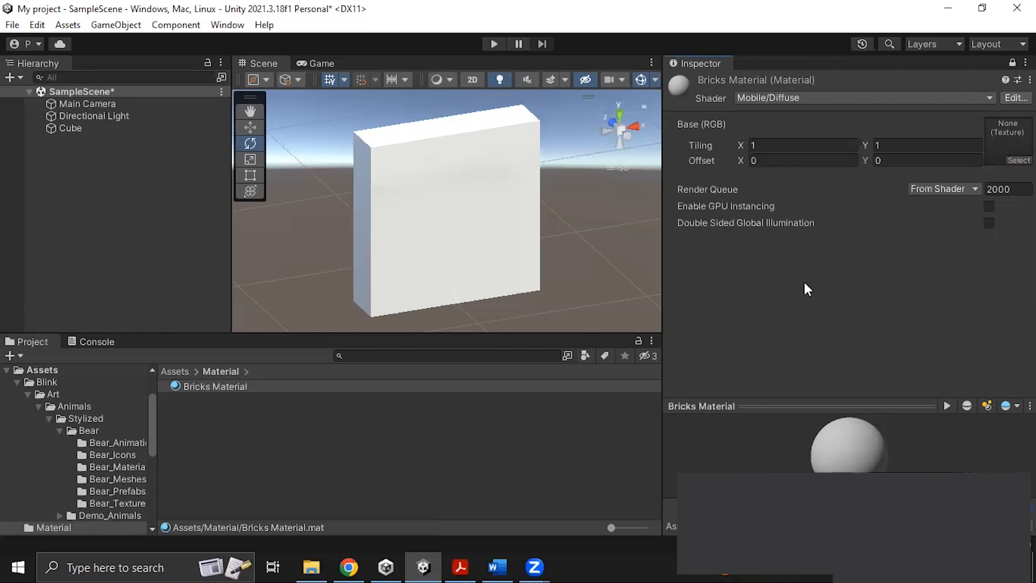
- Assign the download texture from the Textures folder to Bricks Material's Base (RGB) slot and enlarge the material preview
click(185, 372)
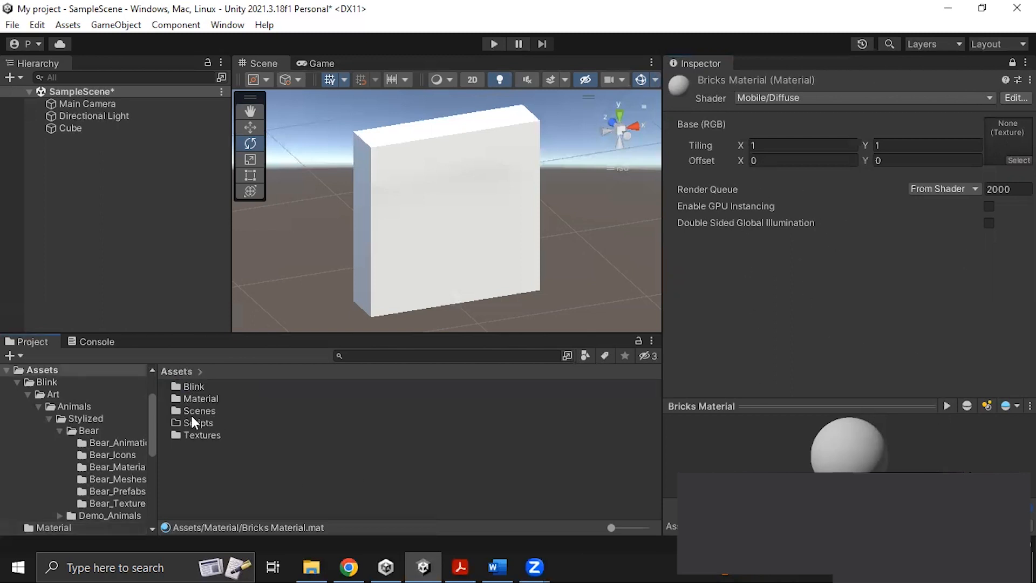
click(191, 400)
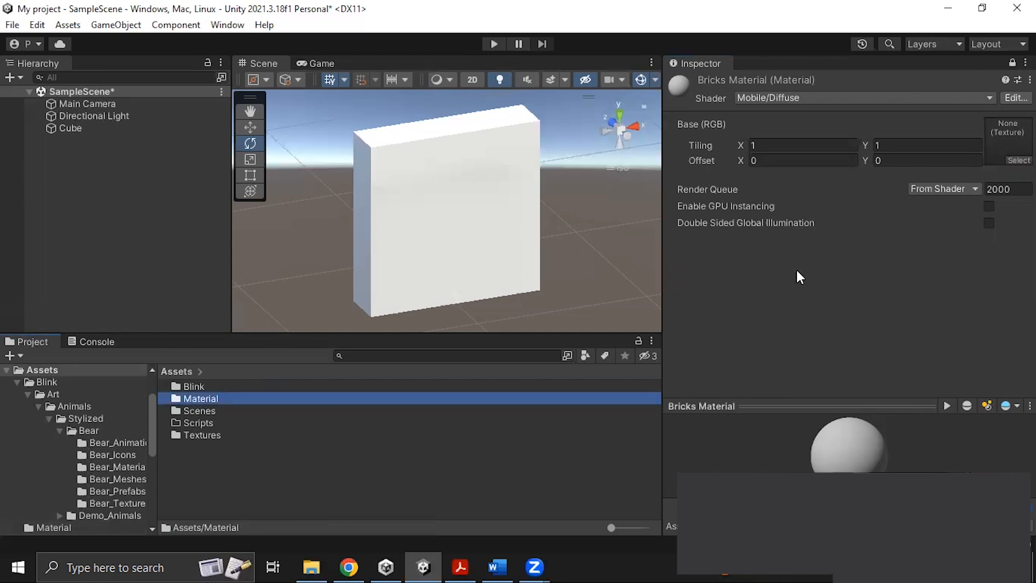
double_click(193, 437)
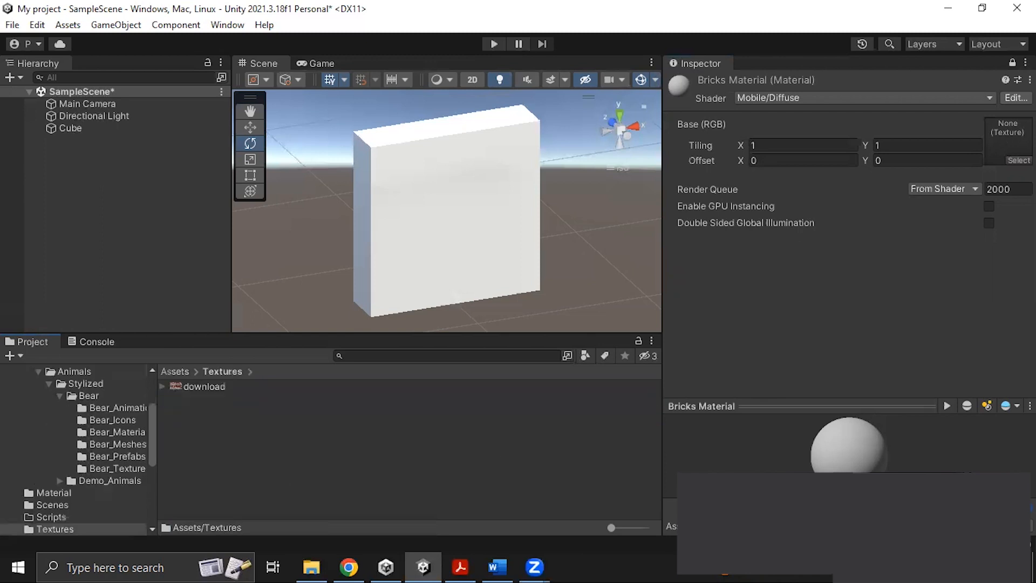
drag(211, 385, 1008, 141)
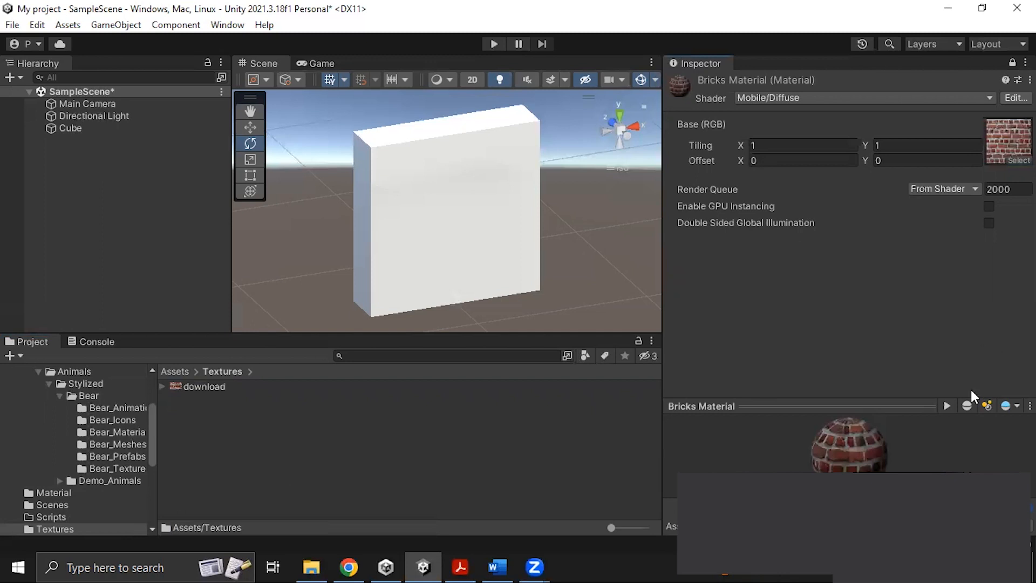
drag(876, 406, 880, 268)
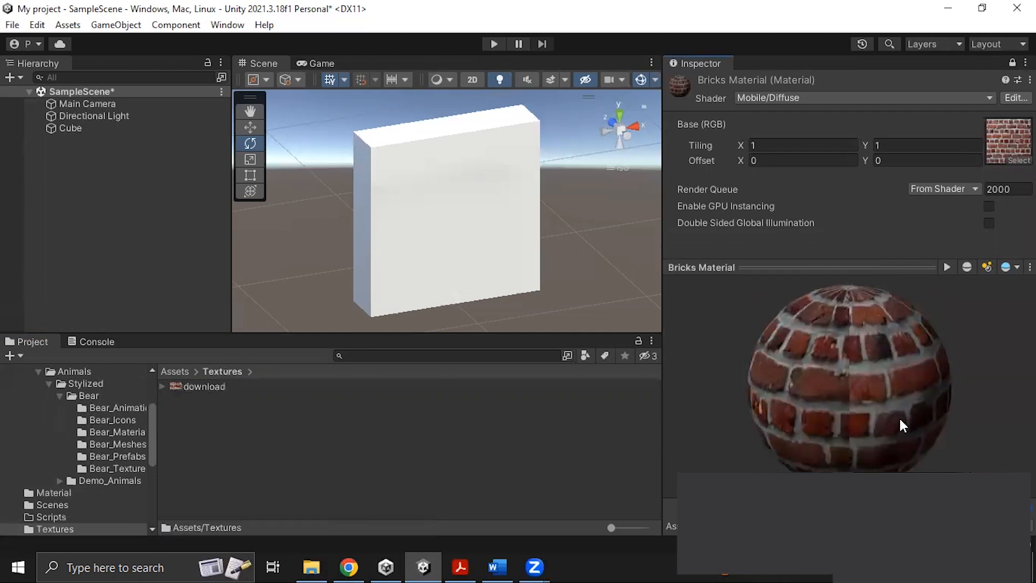
drag(924, 265, 930, 353)
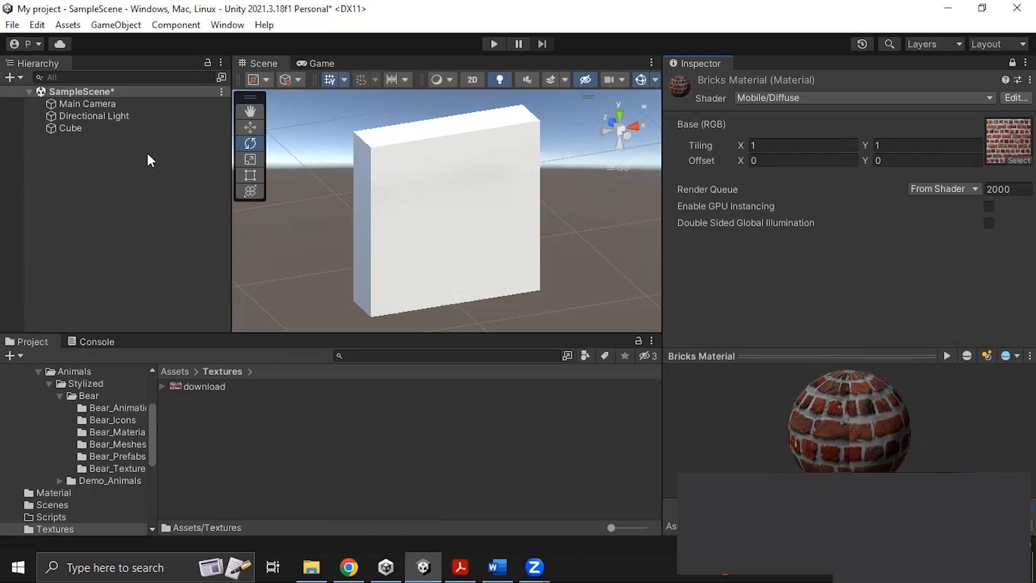
- Select the Cube and switch to the Move tool
click(88, 126)
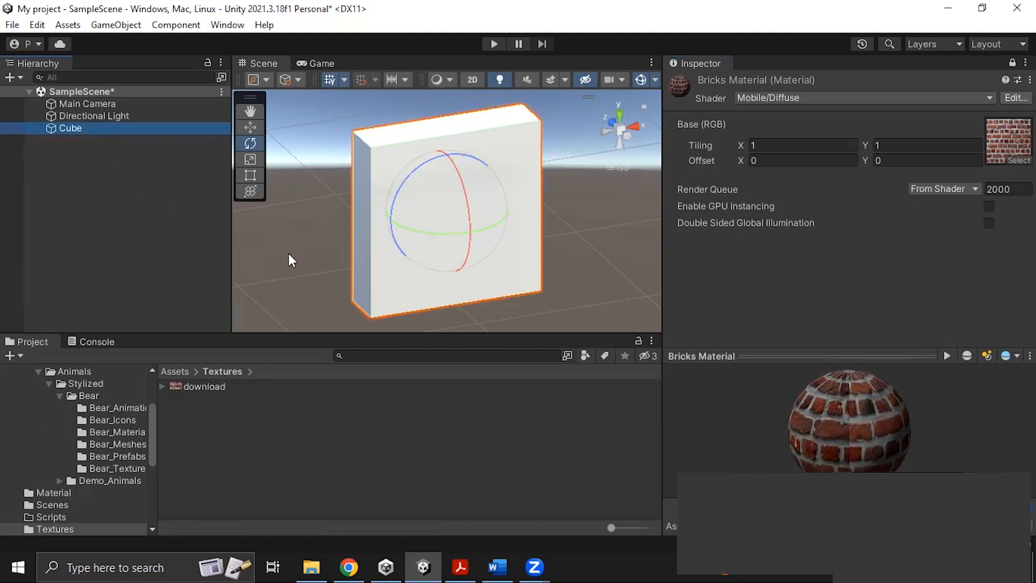
click(251, 128)
click(206, 386)
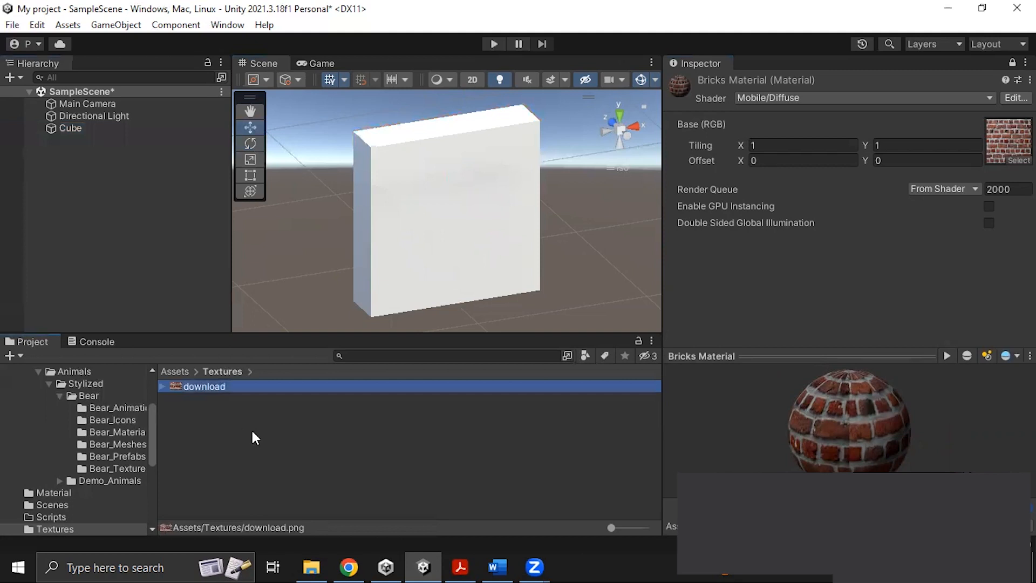
click(246, 477)
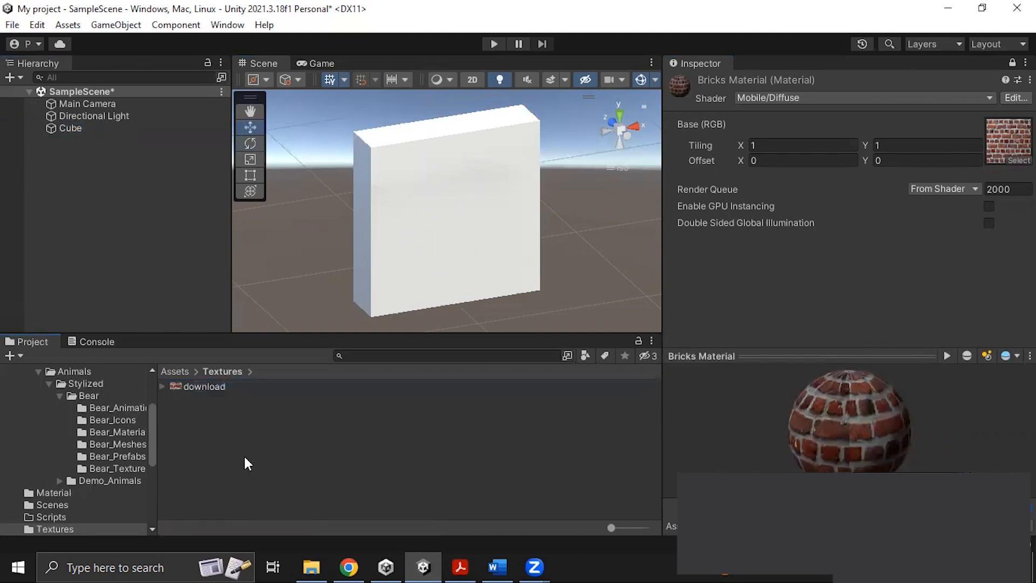
right_click(255, 469)
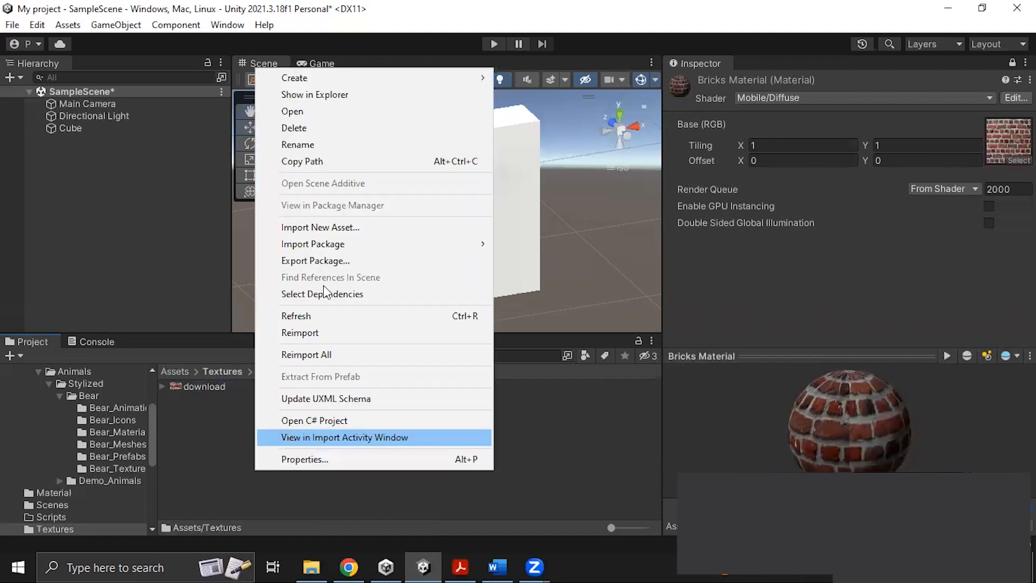
click(350, 78)
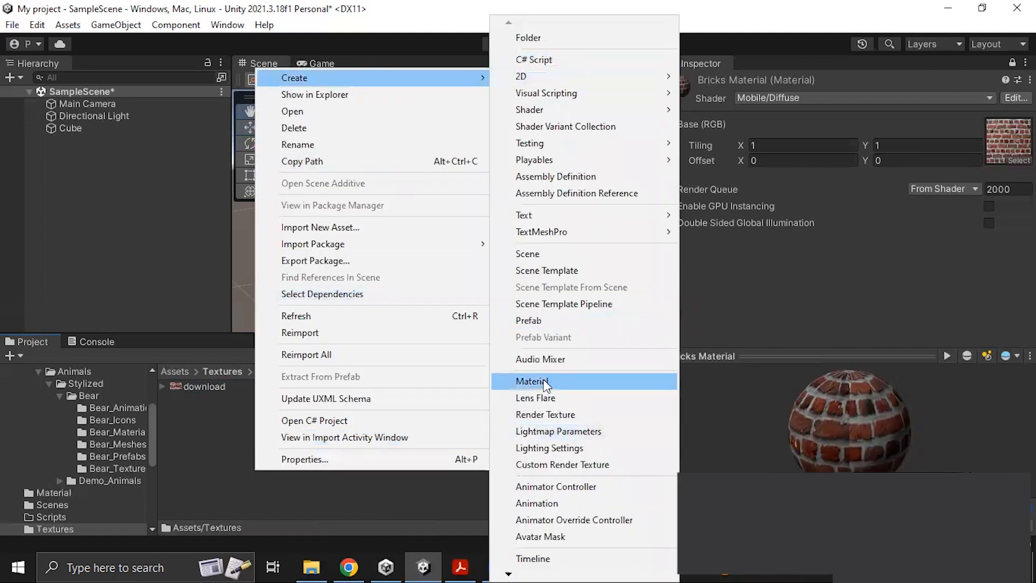
click(312, 497)
click(209, 388)
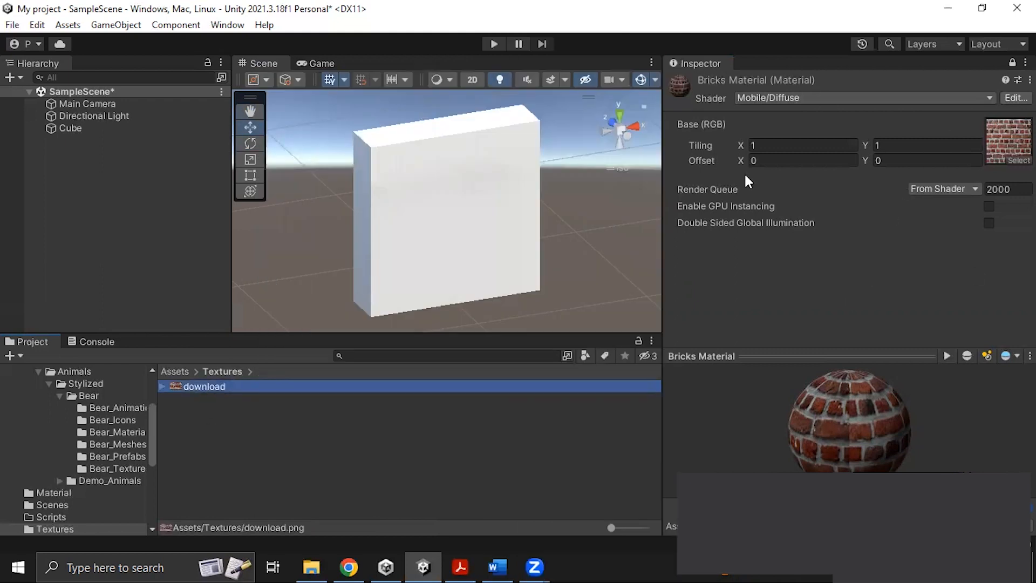
click(846, 98)
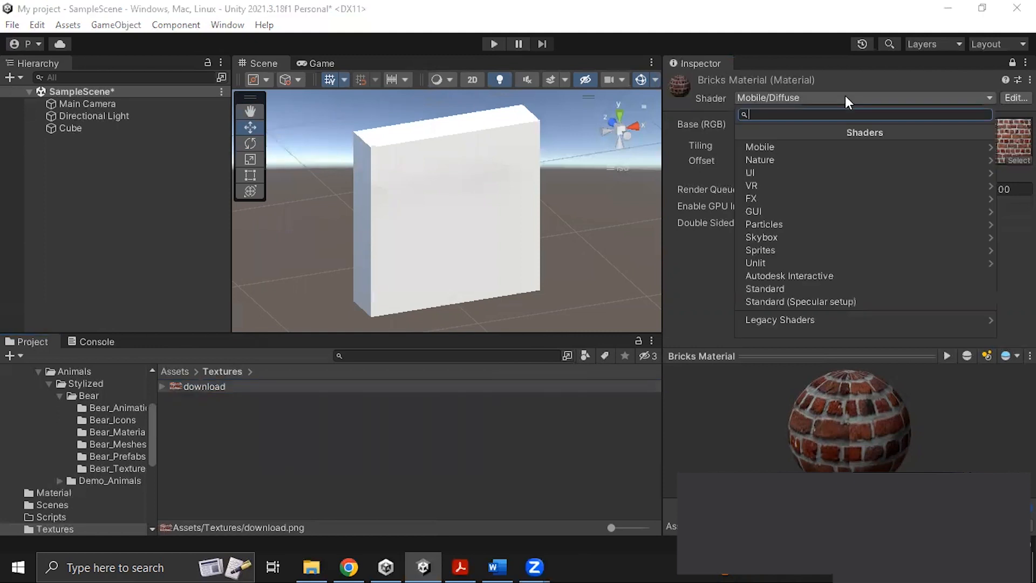
click(894, 78)
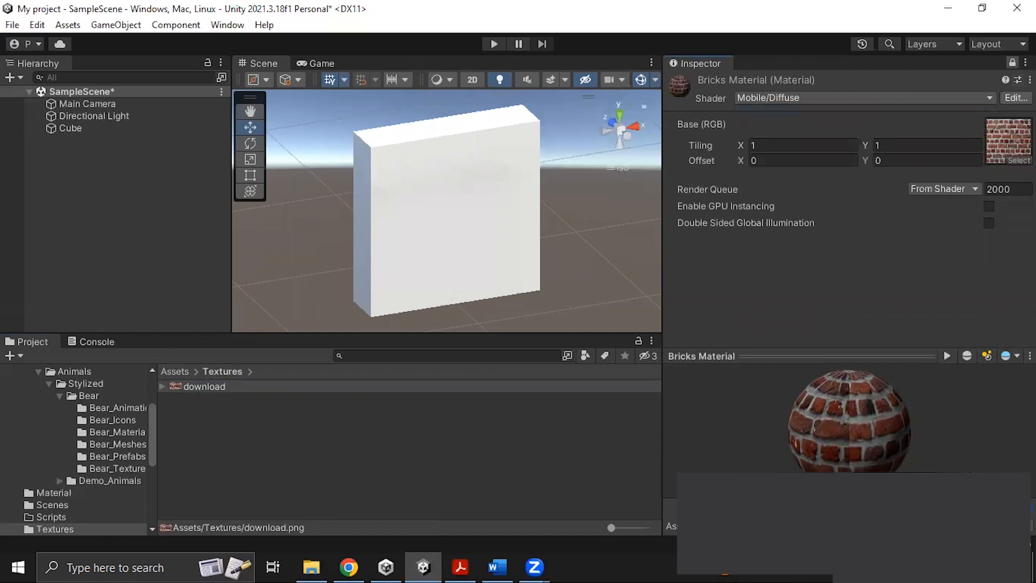
- Unlock the Inspector and assign Bricks Material from the Material folder to Element 0 of the Cube's Mesh Renderer
click(1012, 63)
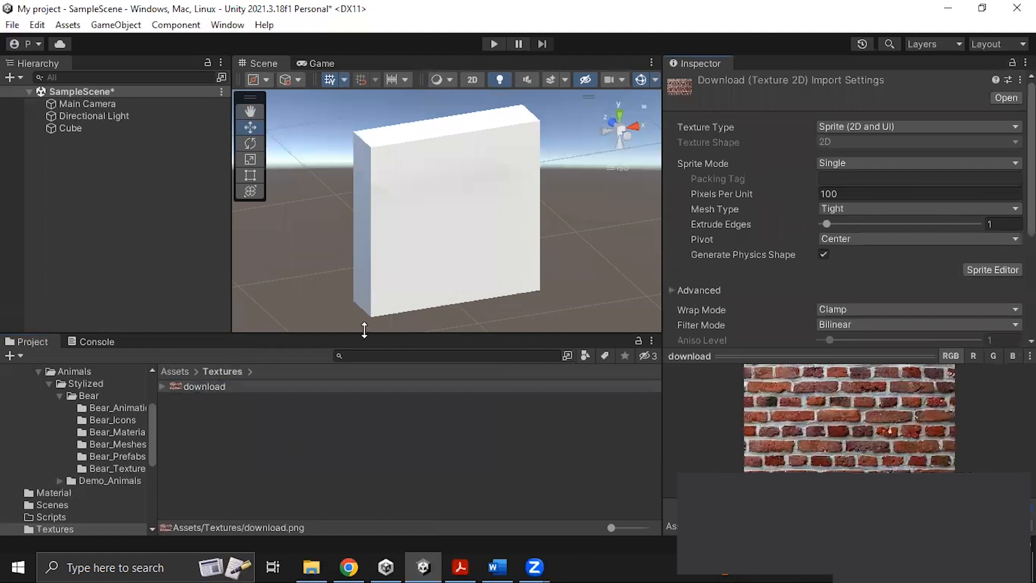
click(71, 129)
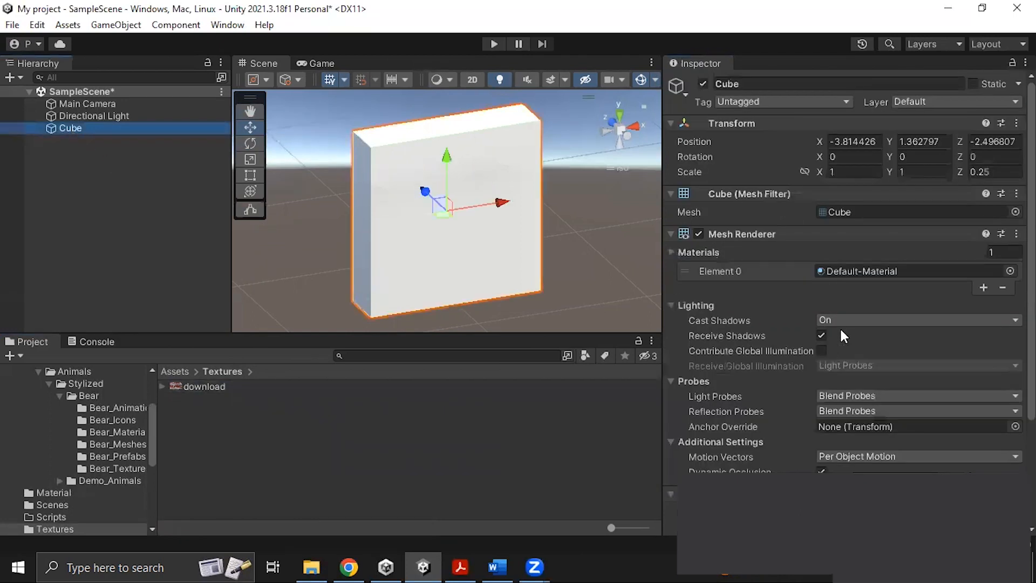
scroll(840, 329, down, 3)
scroll(840, 327, up, 2)
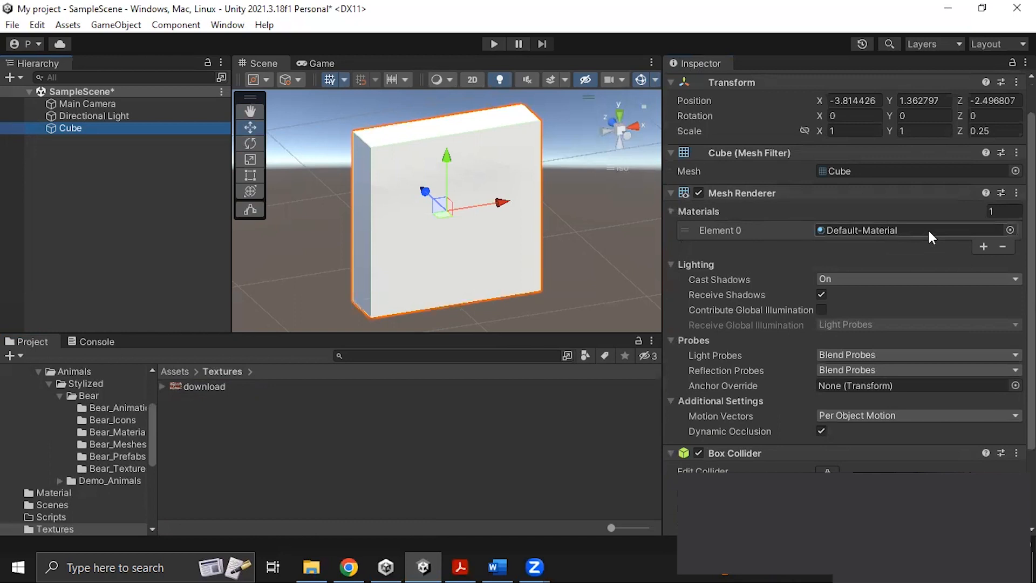
drag(200, 389, 327, 452)
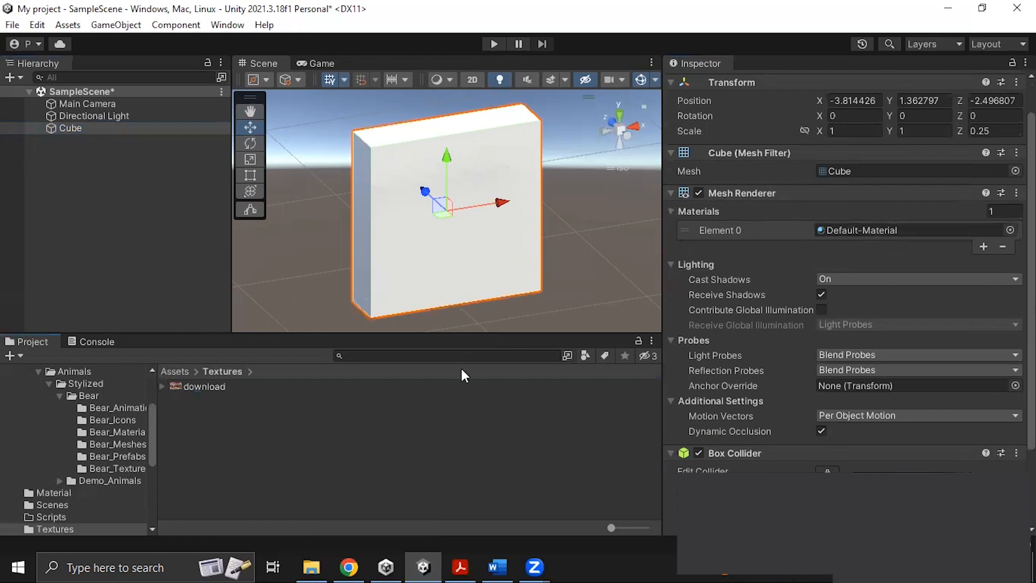
click(175, 372)
double_click(190, 398)
drag(219, 387, 842, 229)
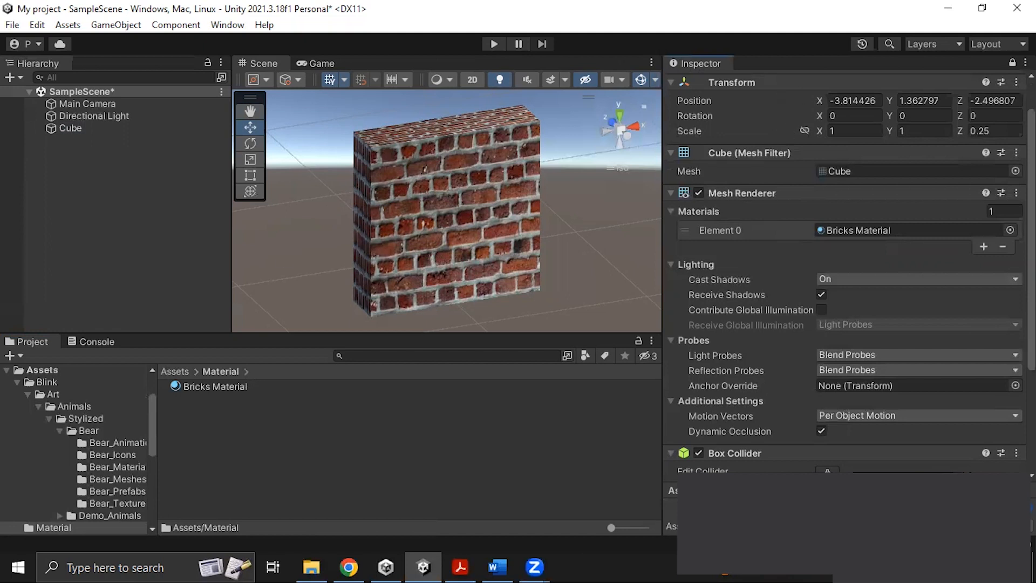
click(1012, 63)
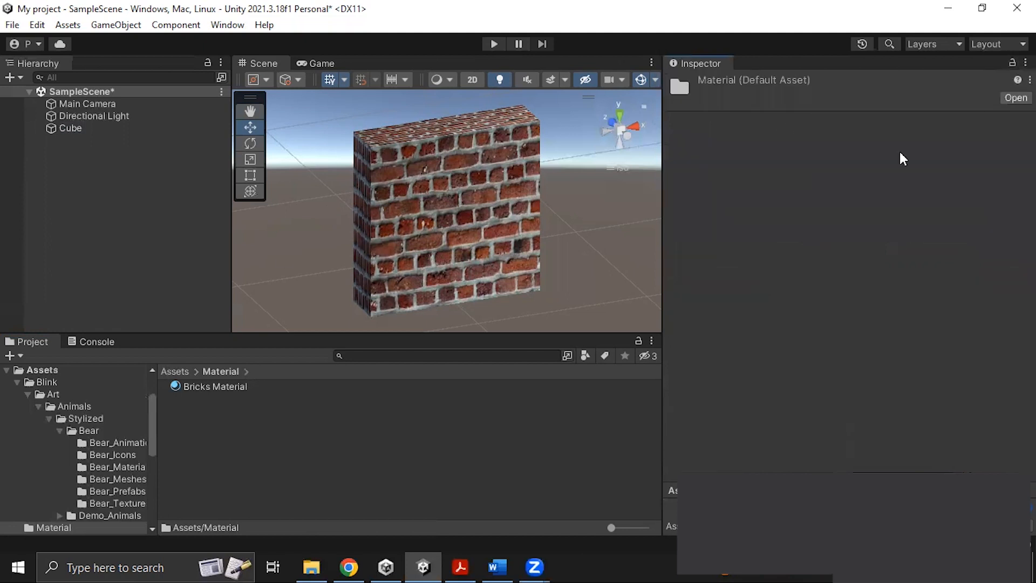
- Review the available Mobile shaders for Bricks Material without changing the current one
click(211, 387)
click(941, 99)
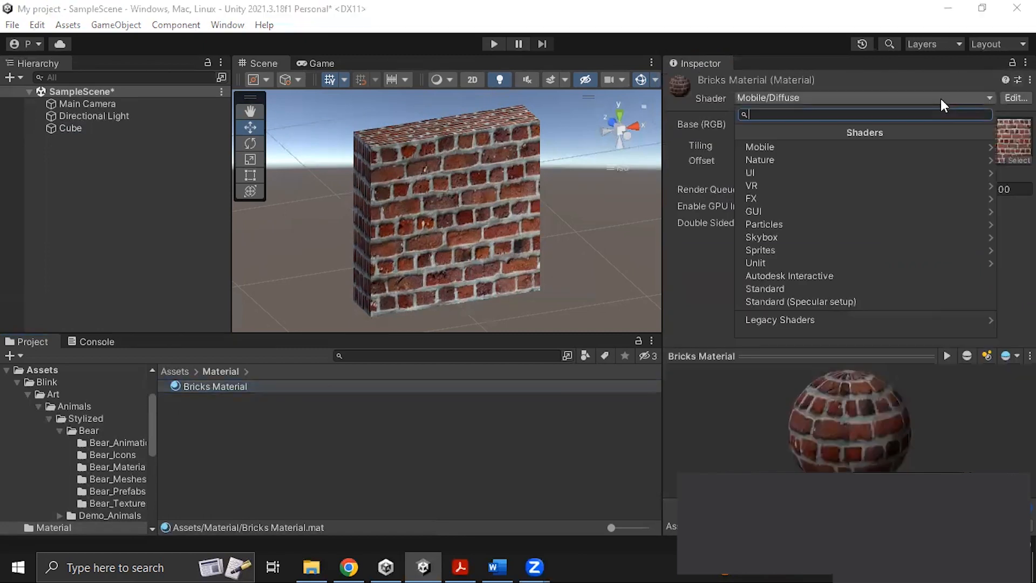
click(811, 148)
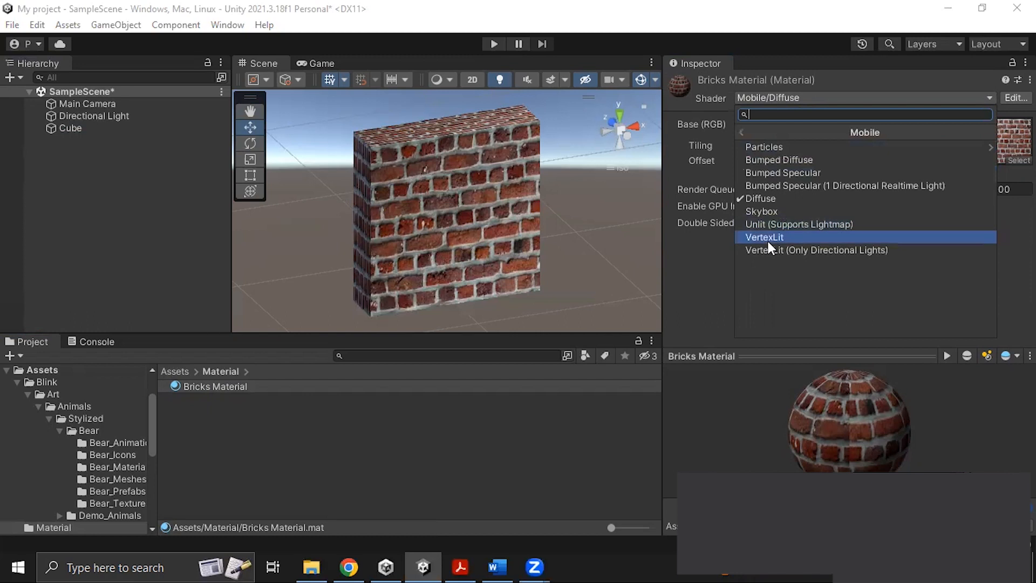
click(537, 230)
click(597, 239)
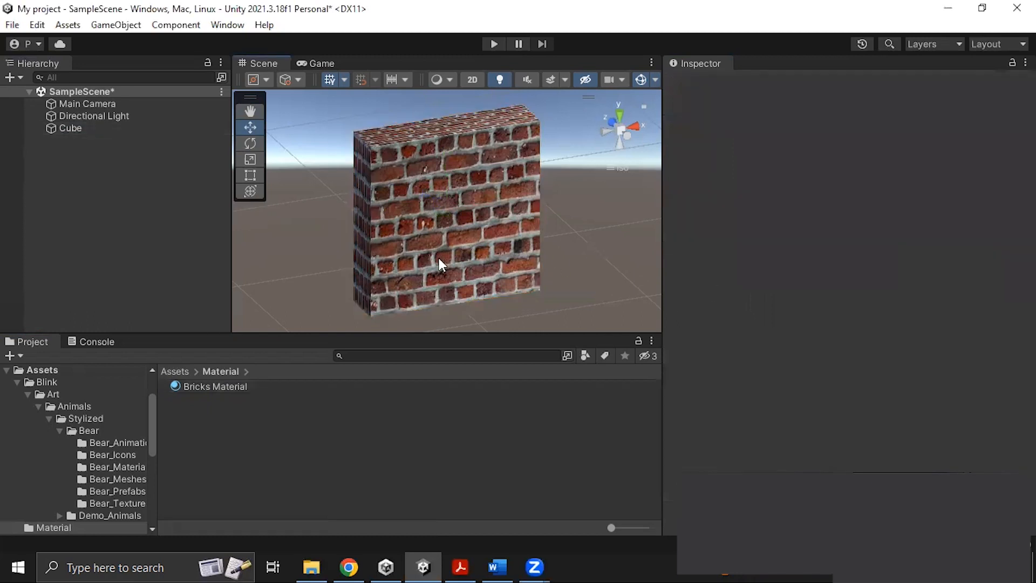
click(62, 128)
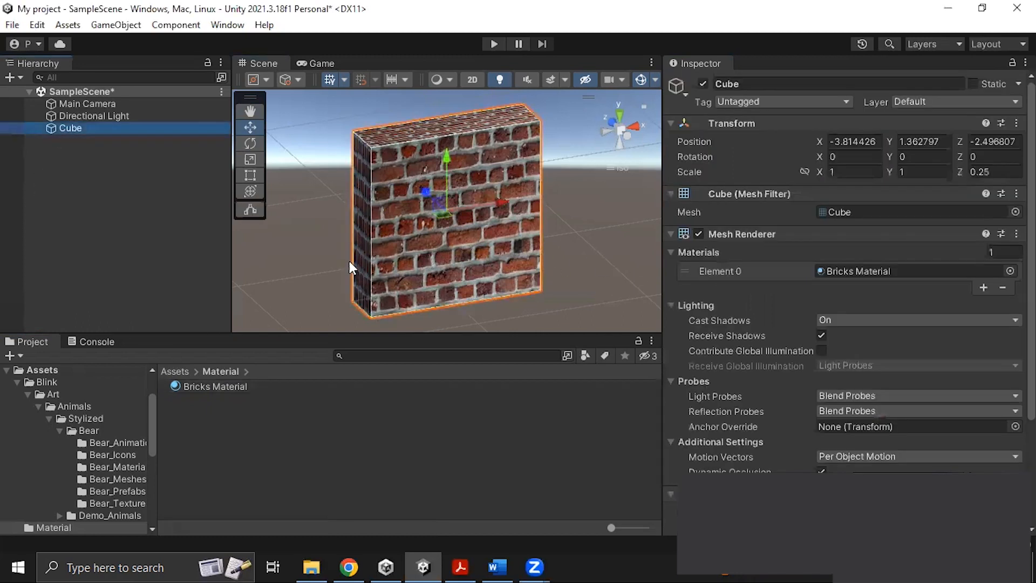
click(572, 194)
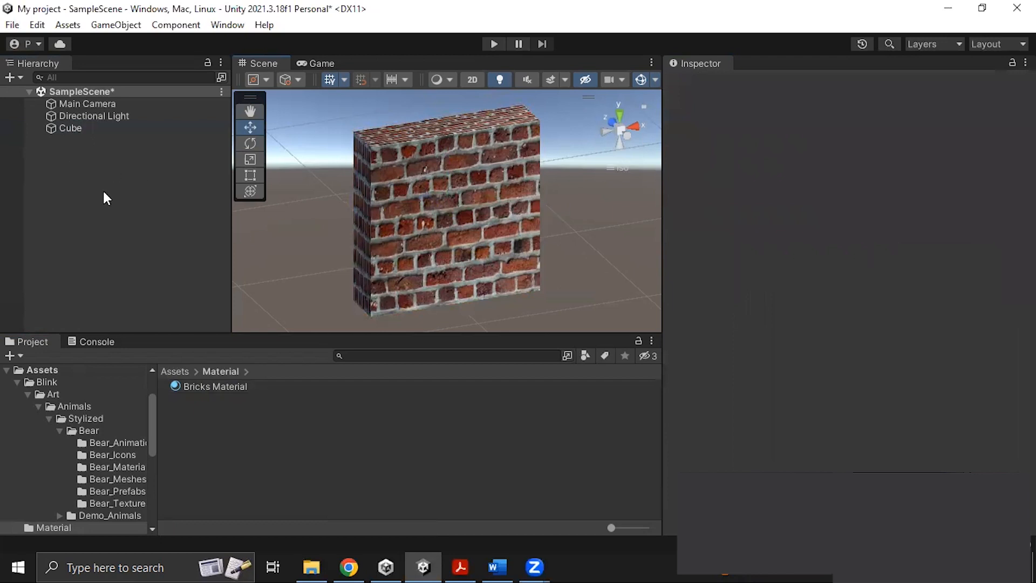
click(220, 91)
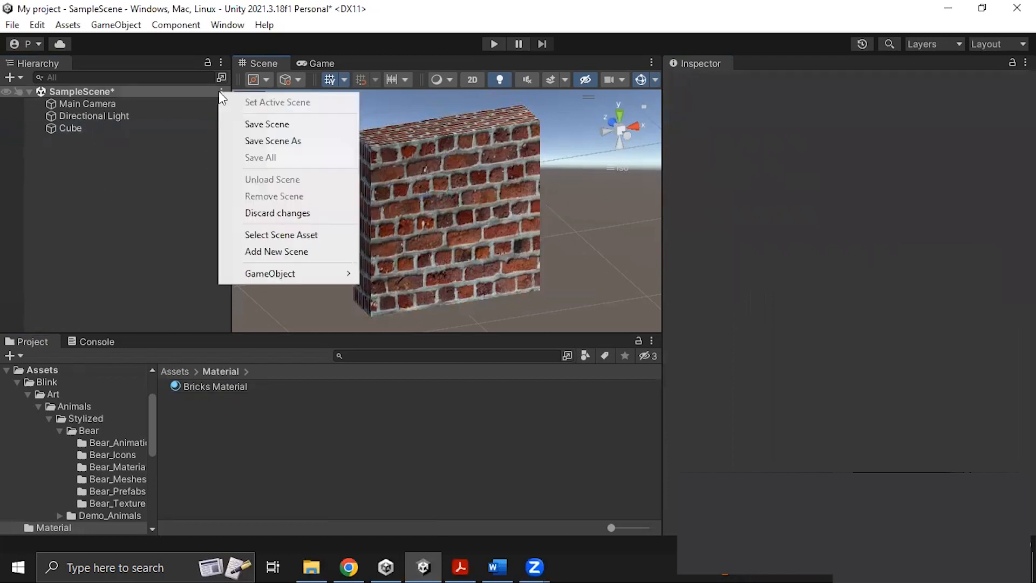
click(140, 152)
- Delete the brick-covered Cube from SampleScene and save the scene
click(73, 128)
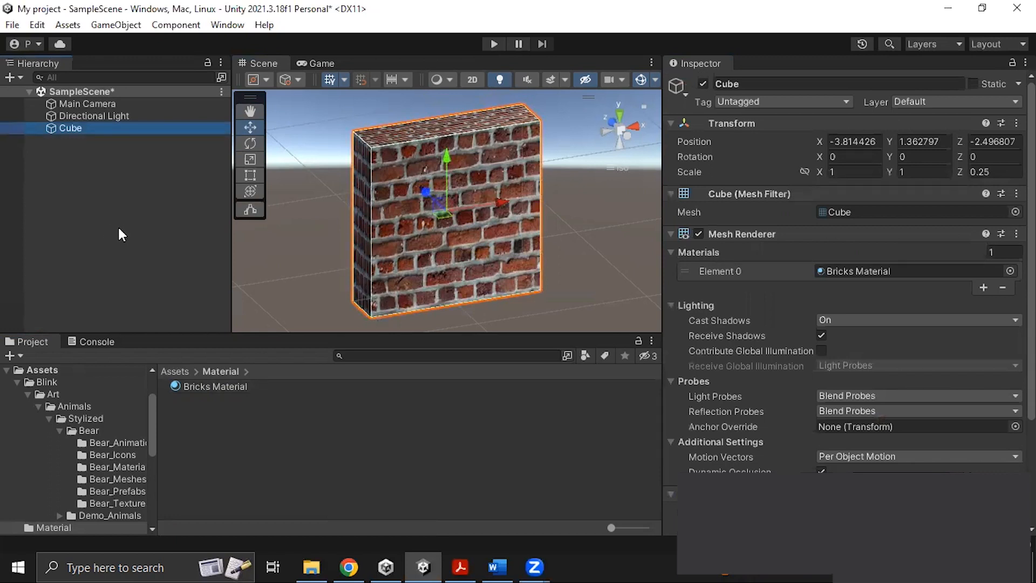
right_click(76, 129)
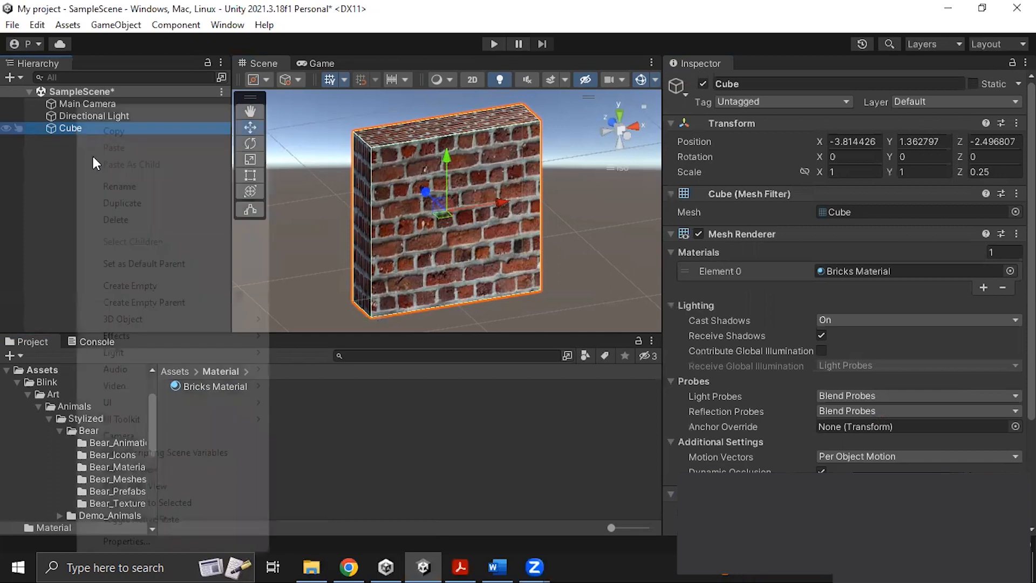
click(108, 220)
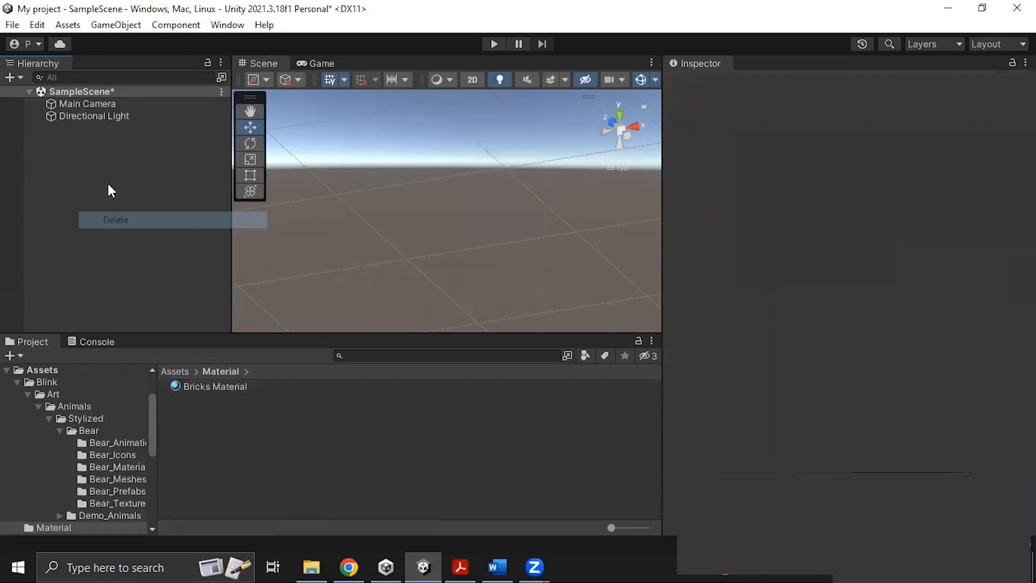
click(221, 92)
click(246, 122)
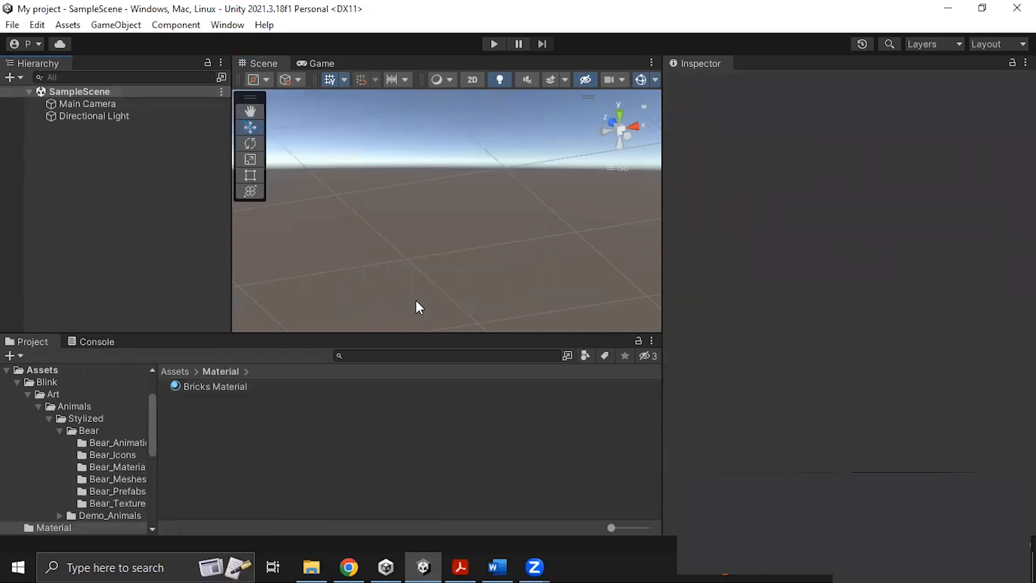
- Switch to the Unity Asset Store in Chrome and browse the free button assets
click(349, 567)
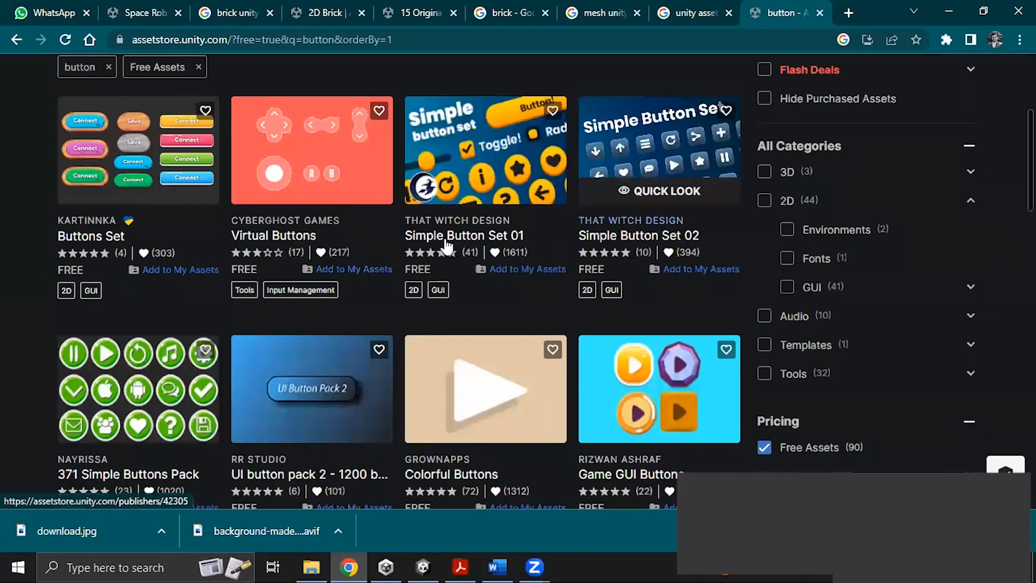
scroll(445, 240, down, 1)
scroll(446, 244, down, 1)
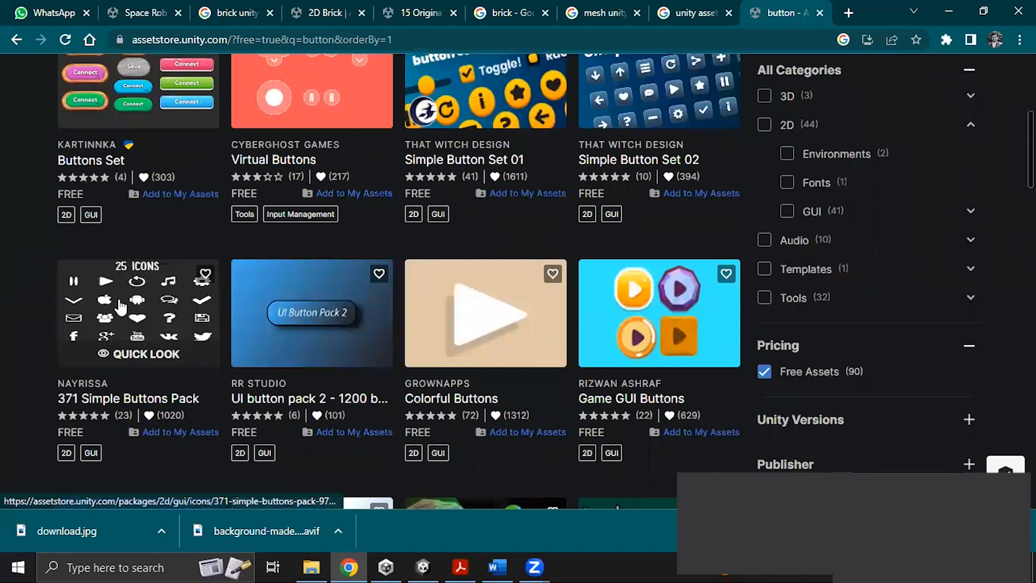
scroll(121, 303, up, 6)
- Search the Unity Asset Store for "robot kyle" and view the Space Robot Kyle | URP listing
click(267, 132)
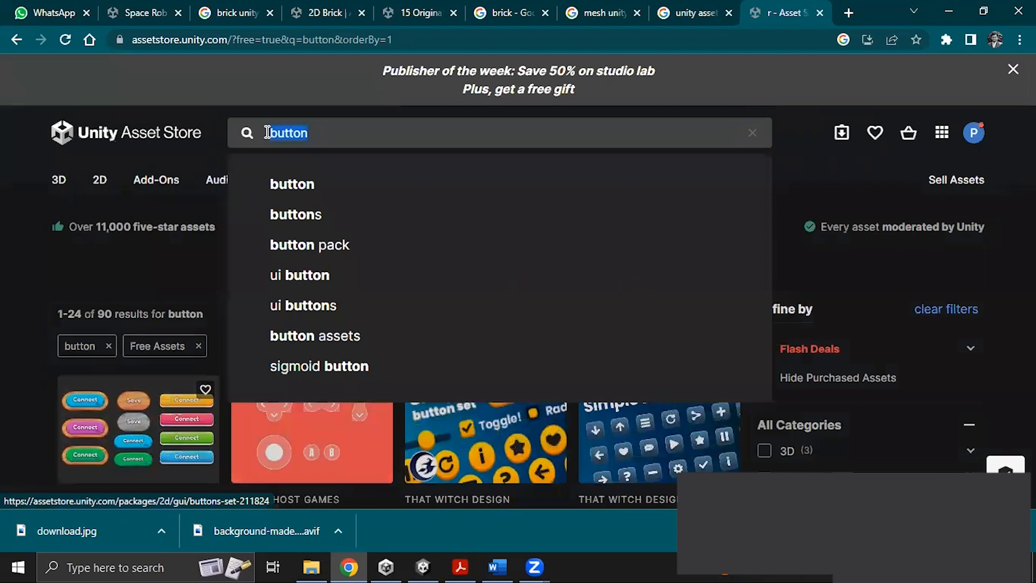
text(robots)
key(BackSpace)
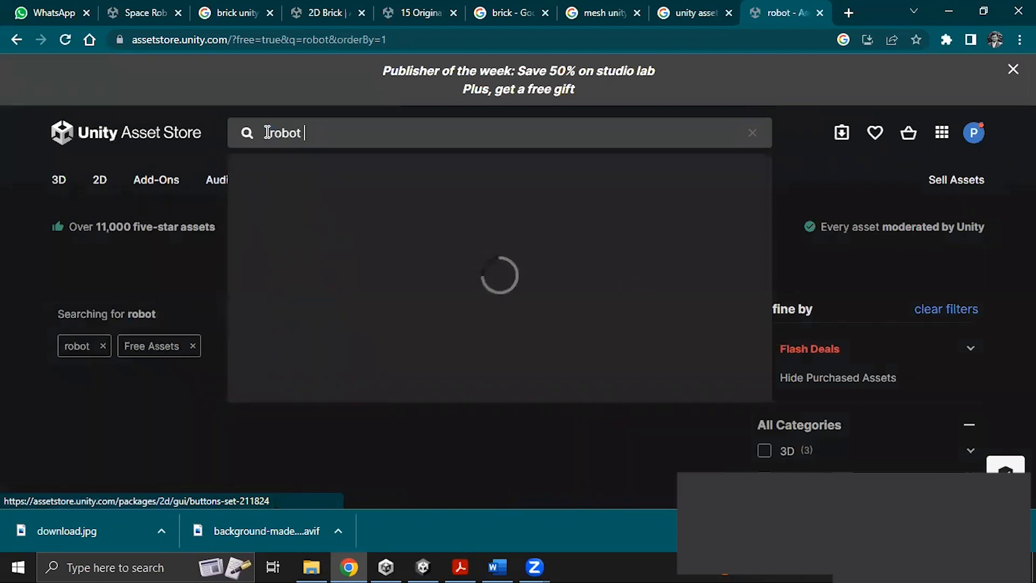
text(kypl)
key(BackSpace)
key(BackSpace)
key(BackSpace)
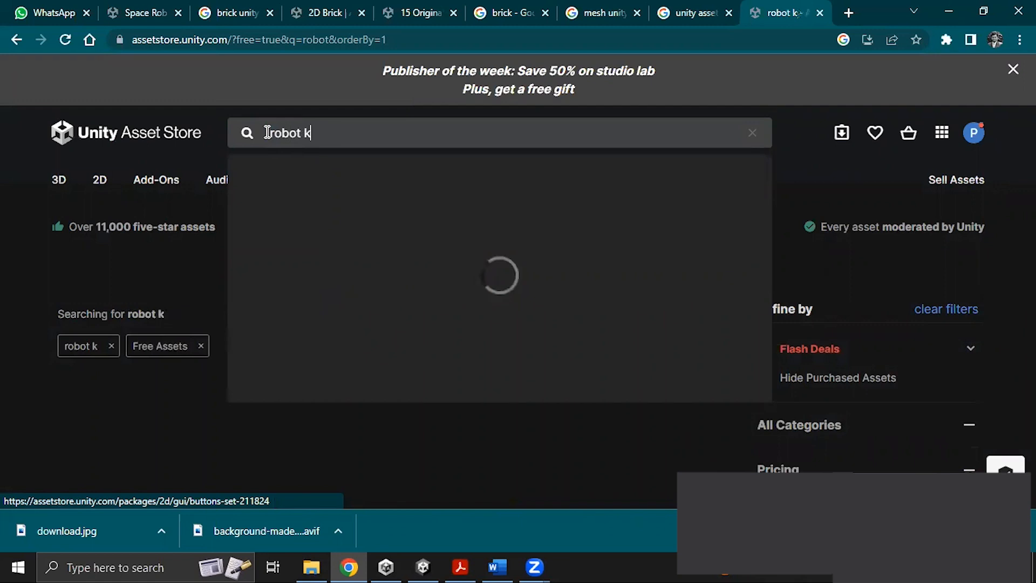
text(le)
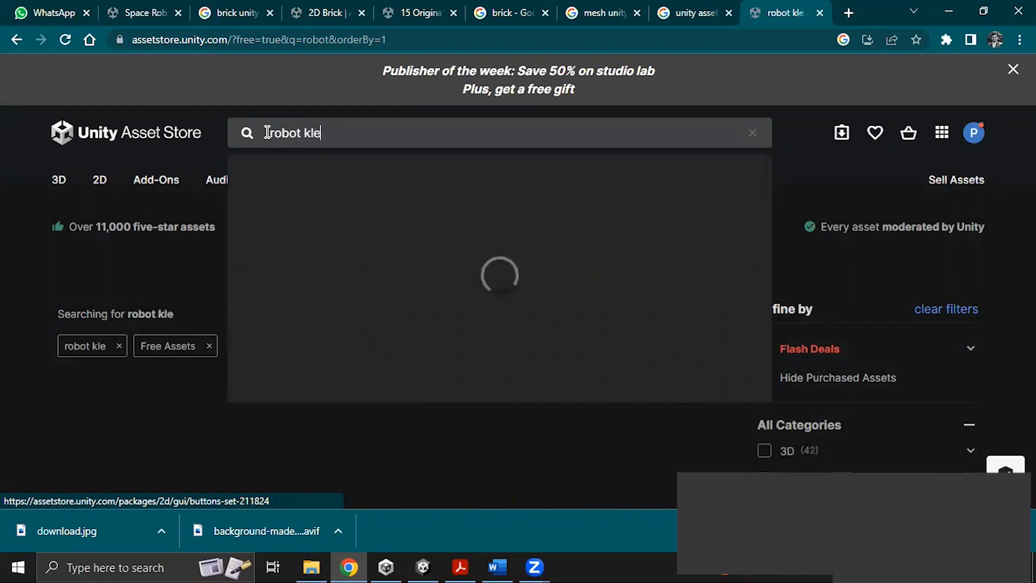
key(BackSpace)
key(BackSpace)
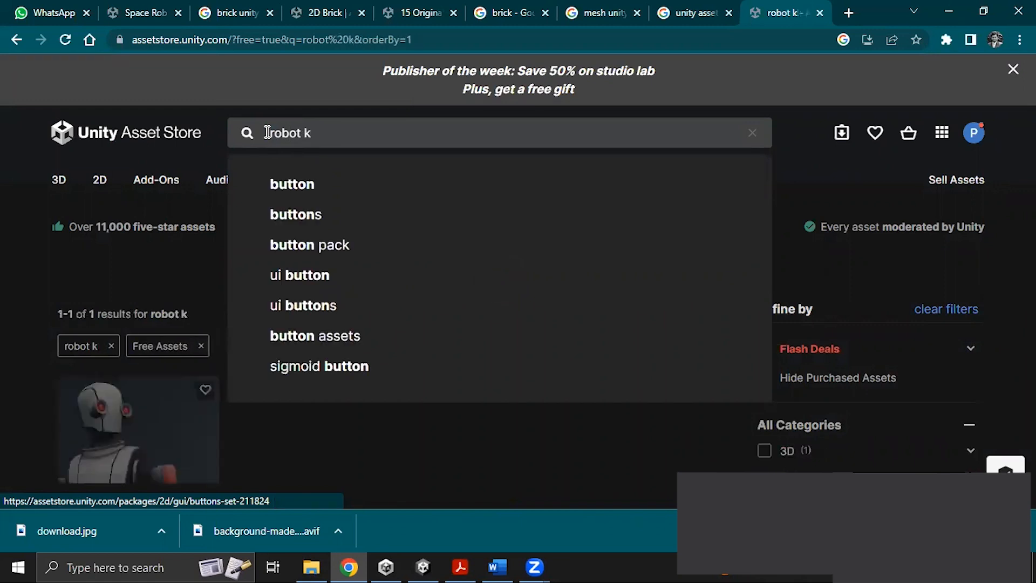
text(yle)
key(Return)
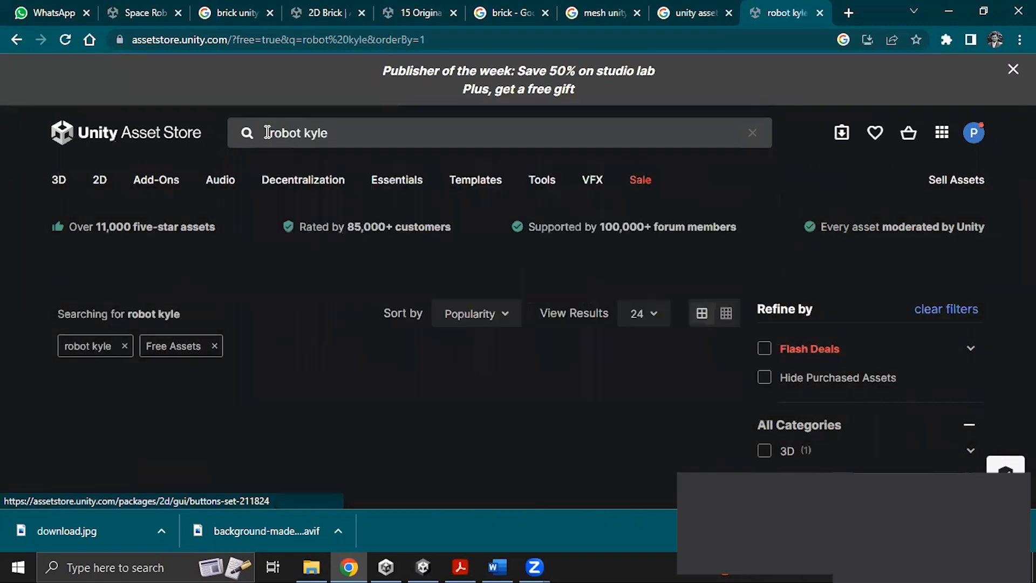
scroll(313, 424, down, 3)
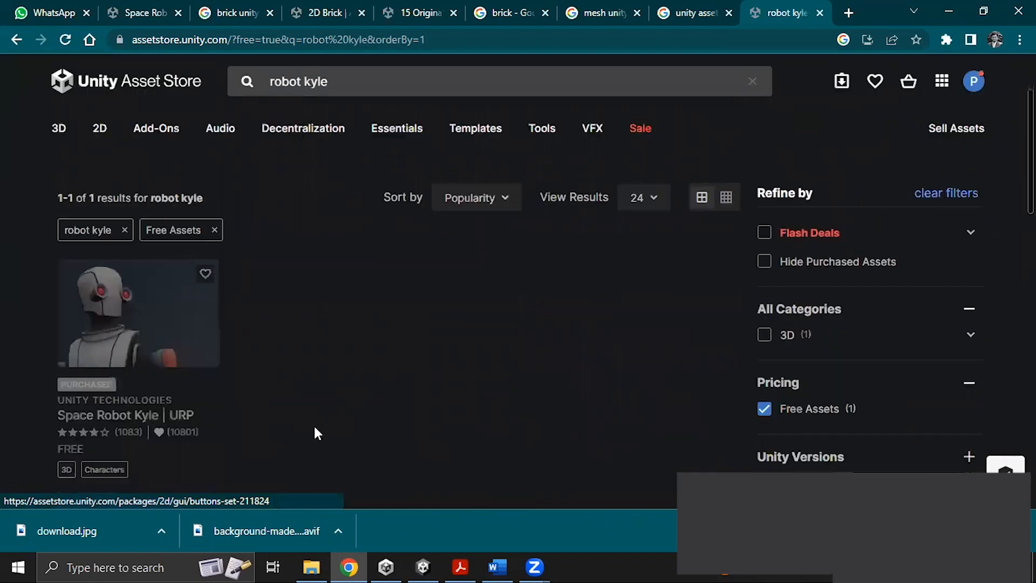
mouse_move(117, 329)
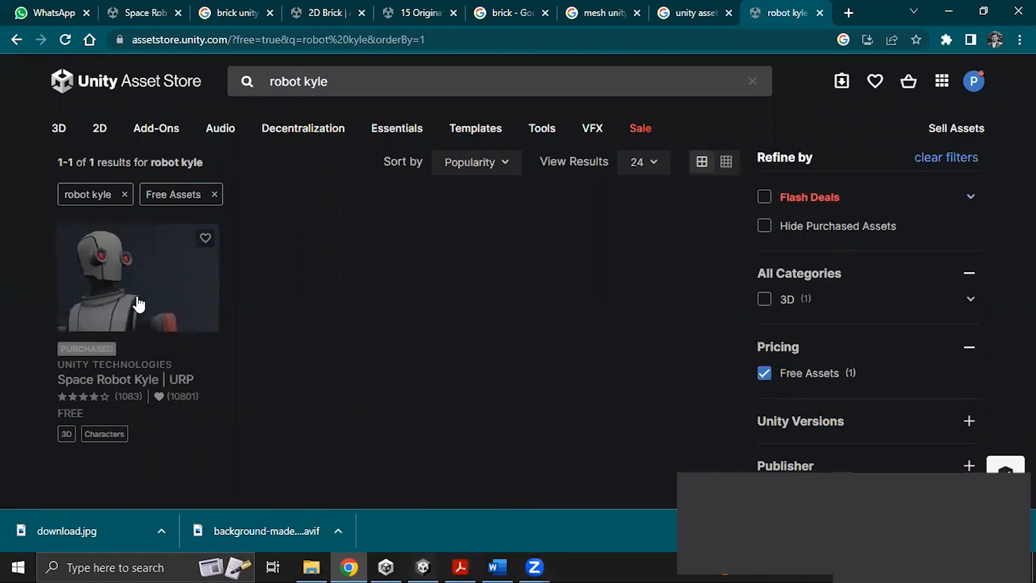
mouse_move(139, 304)
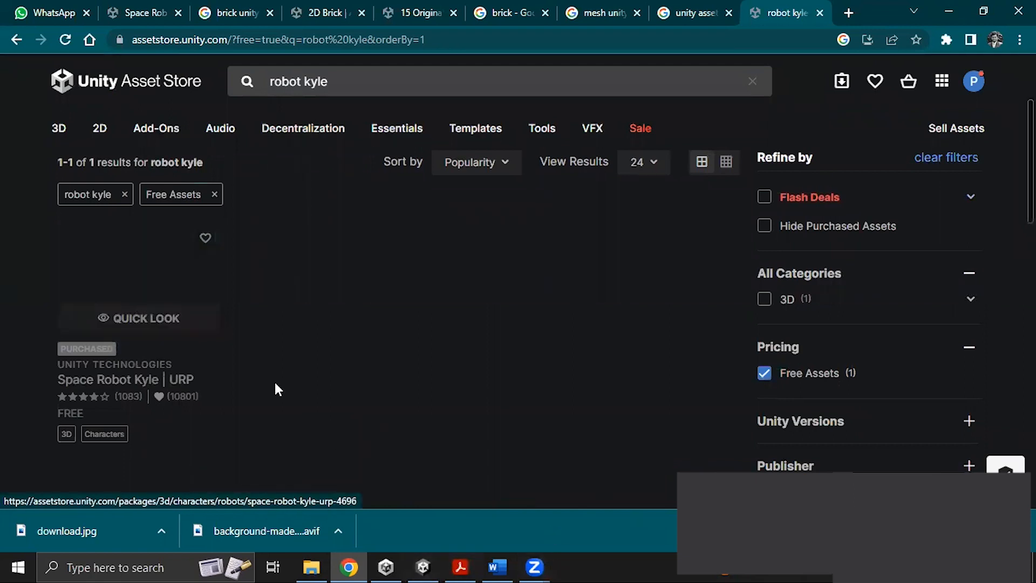
- Switch back to Unity and open the Package Manager to browse the My Assets packages
click(423, 566)
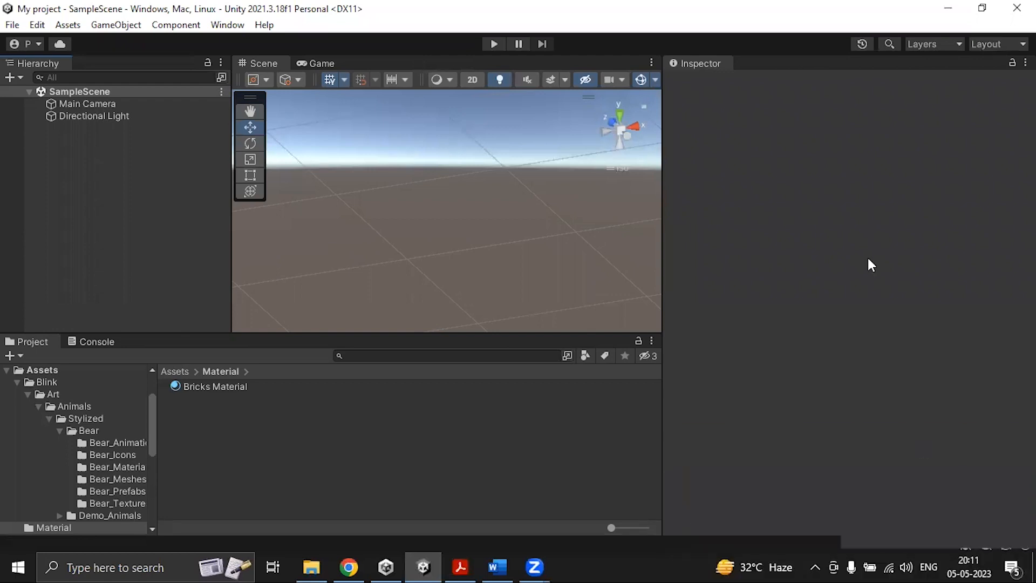
click(233, 27)
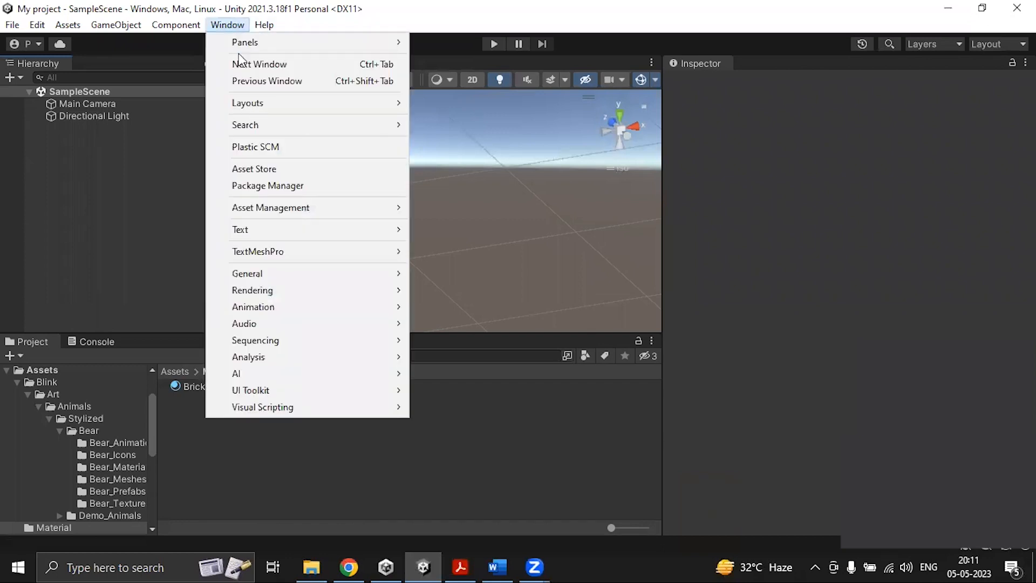
click(262, 185)
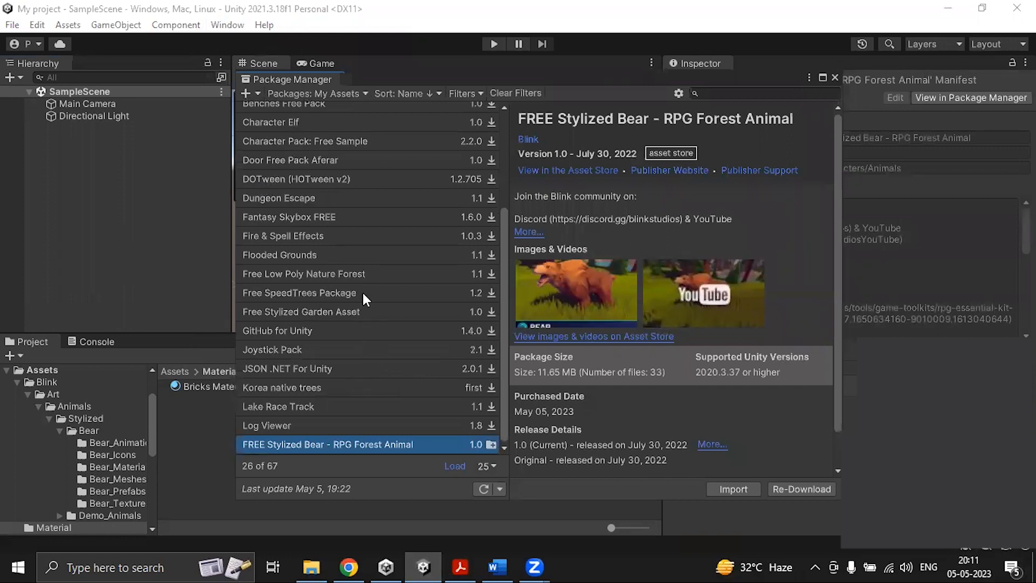
scroll(363, 292, up, 5)
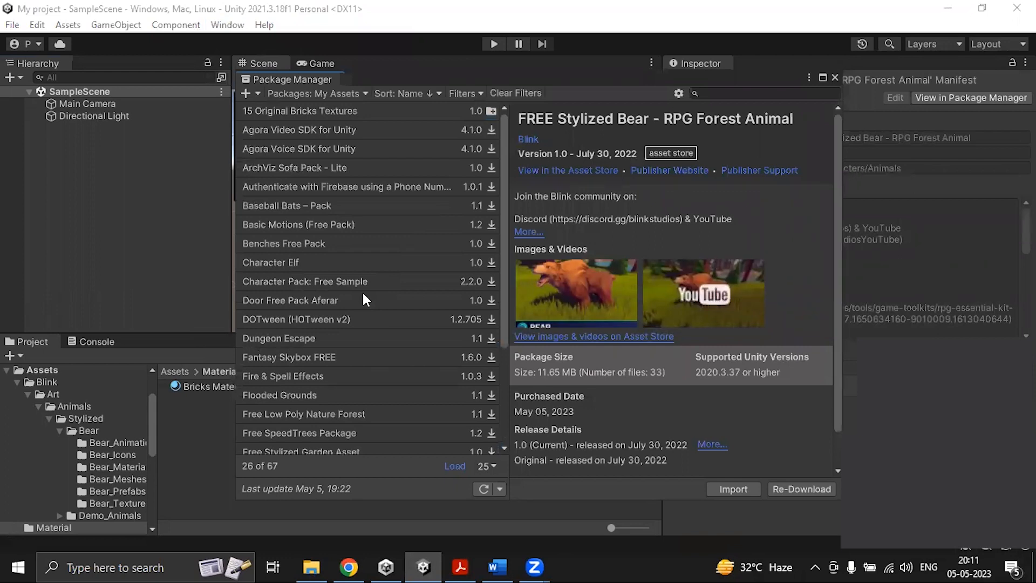
- Search My Assets for "kyle" and download the Space Robot Kyle | URP package
click(736, 94)
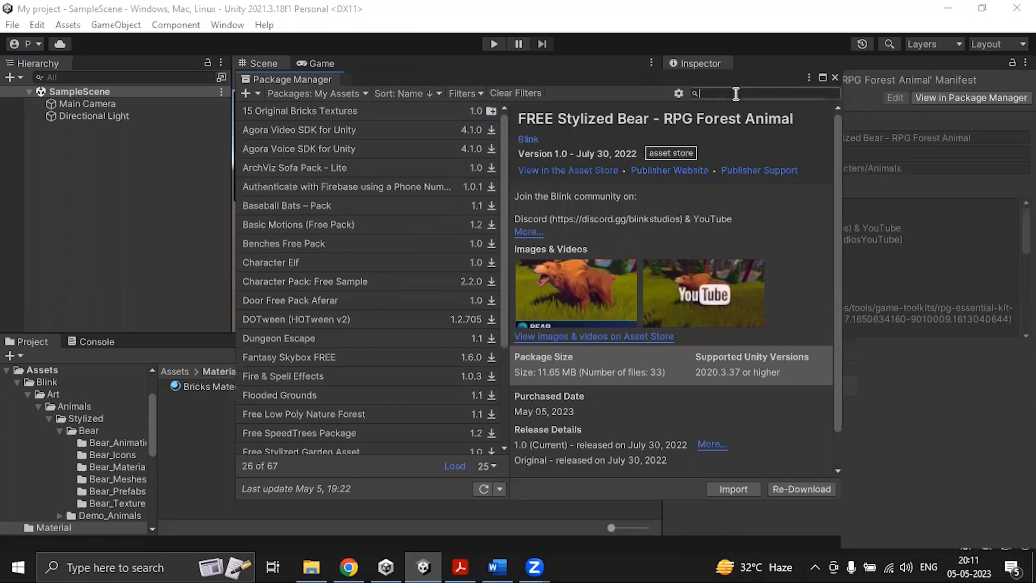
text(kyle)
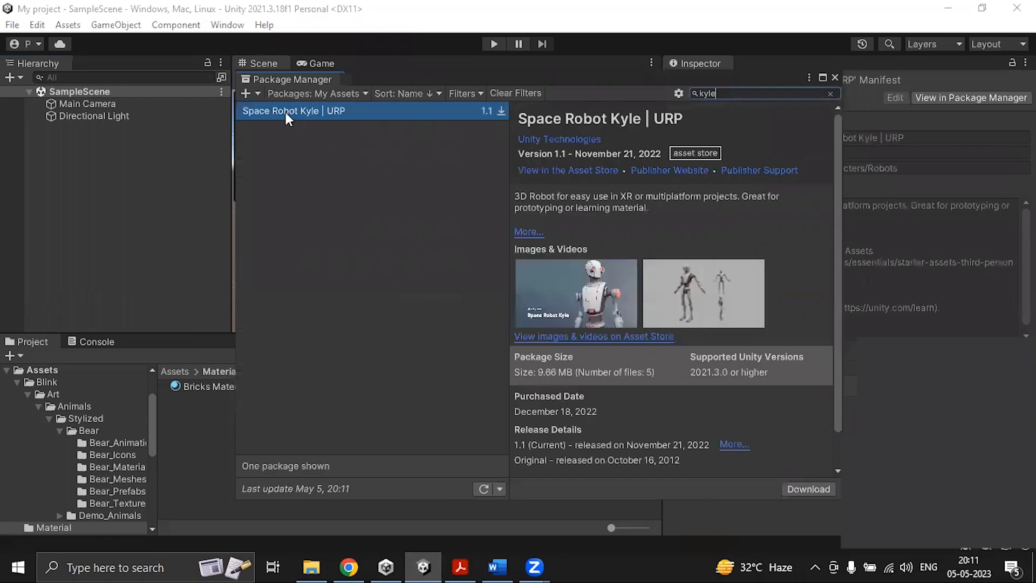
click(300, 111)
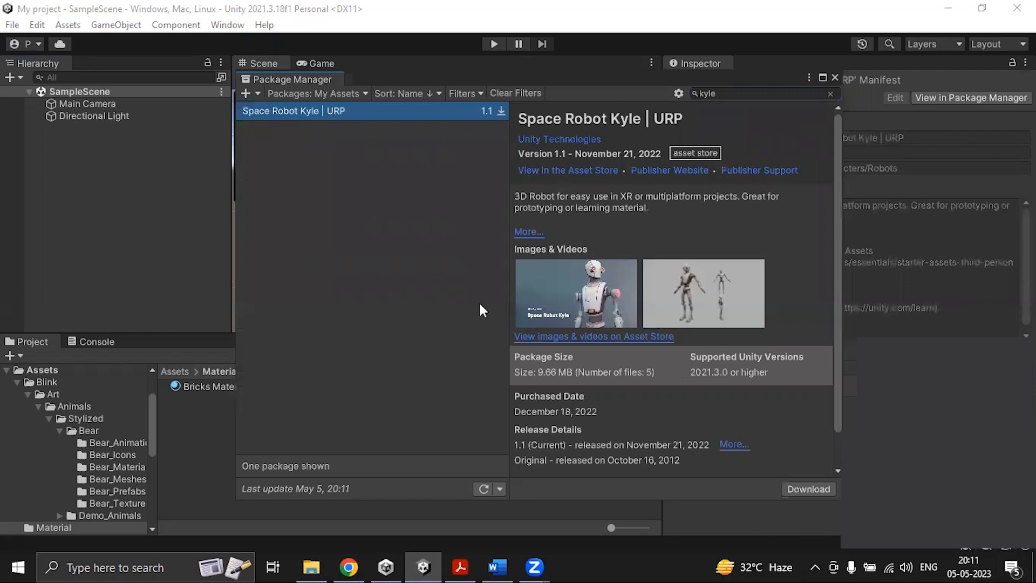
click(827, 490)
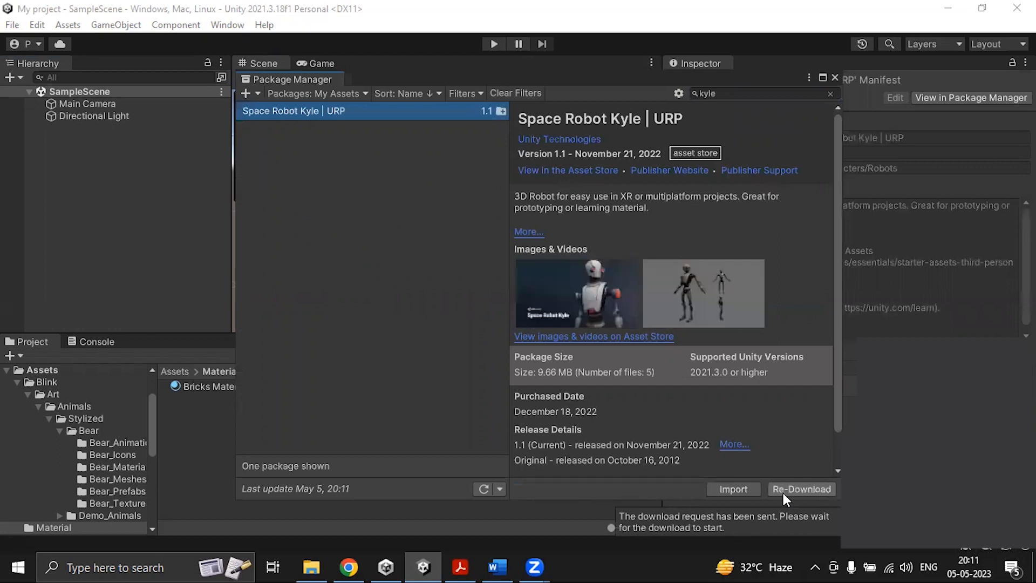
- Import all files of the Space Robot Kyle URP package into the project and close the Package Manager
click(728, 489)
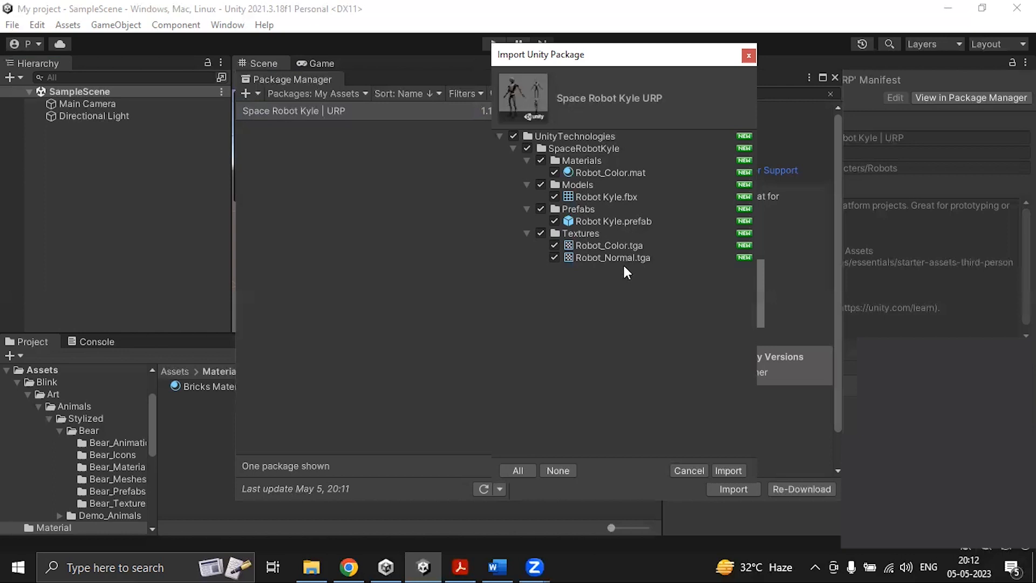
click(734, 472)
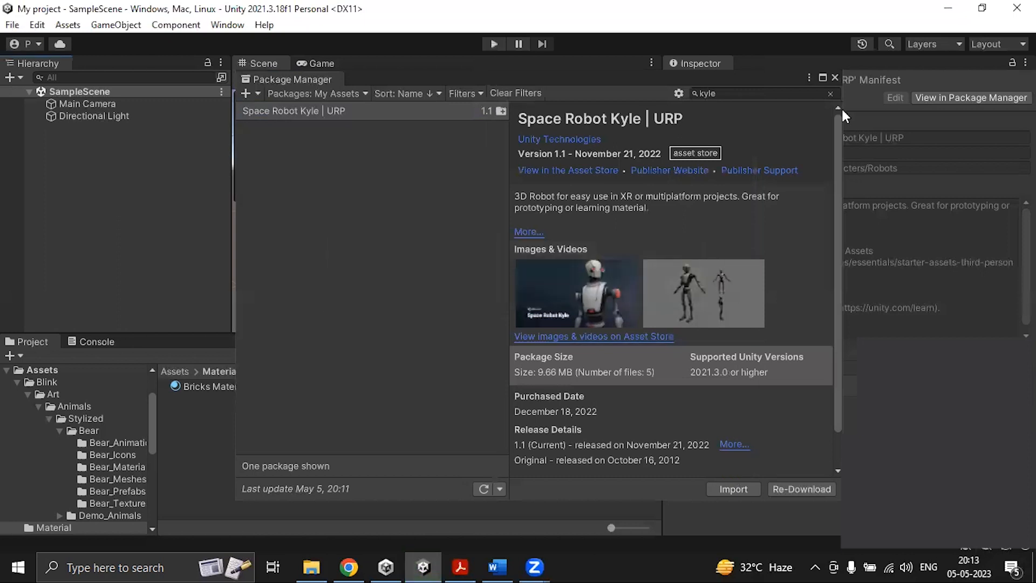
click(835, 77)
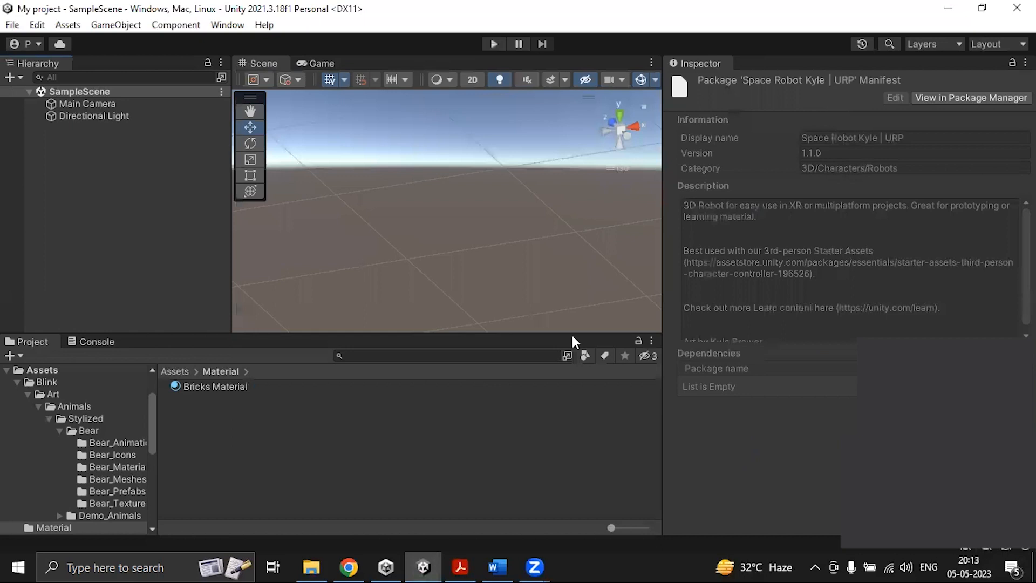
- Browse to UnityTechnologies/SpaceRobotKyle/Prefabs in the project assets and add the Robot Kyle prefab to SampleScene
click(174, 371)
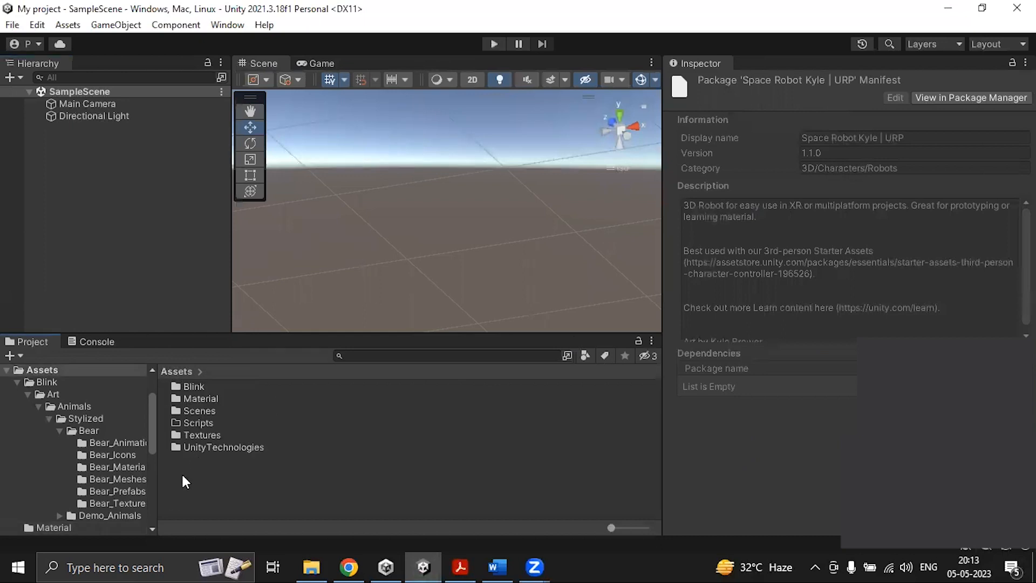
double_click(205, 447)
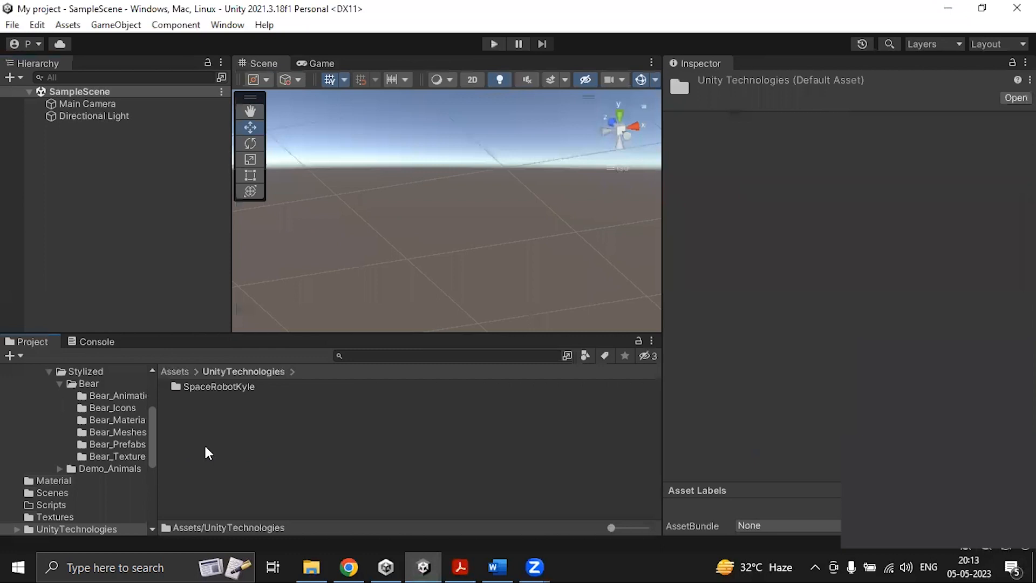
double_click(214, 388)
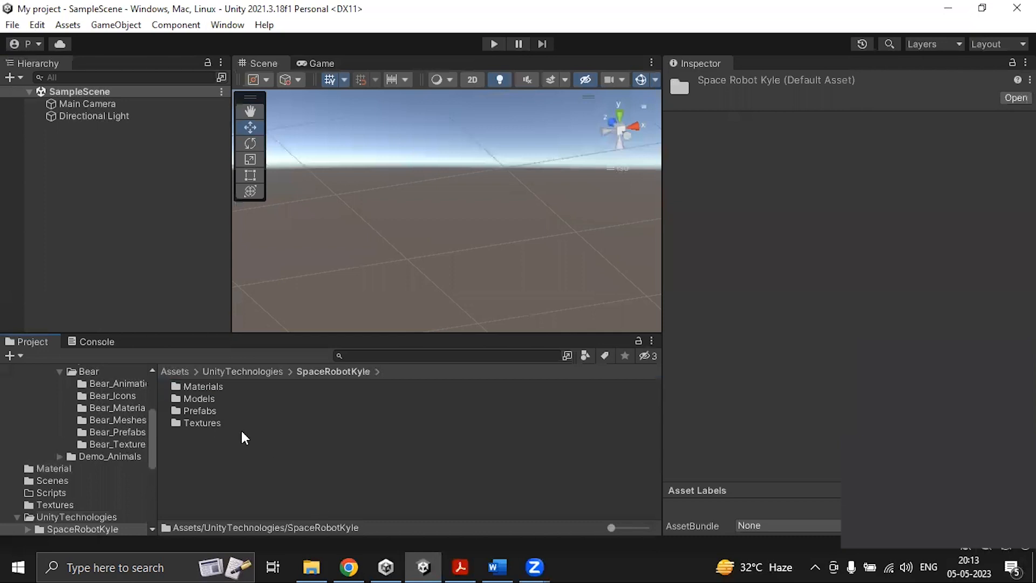
double_click(199, 411)
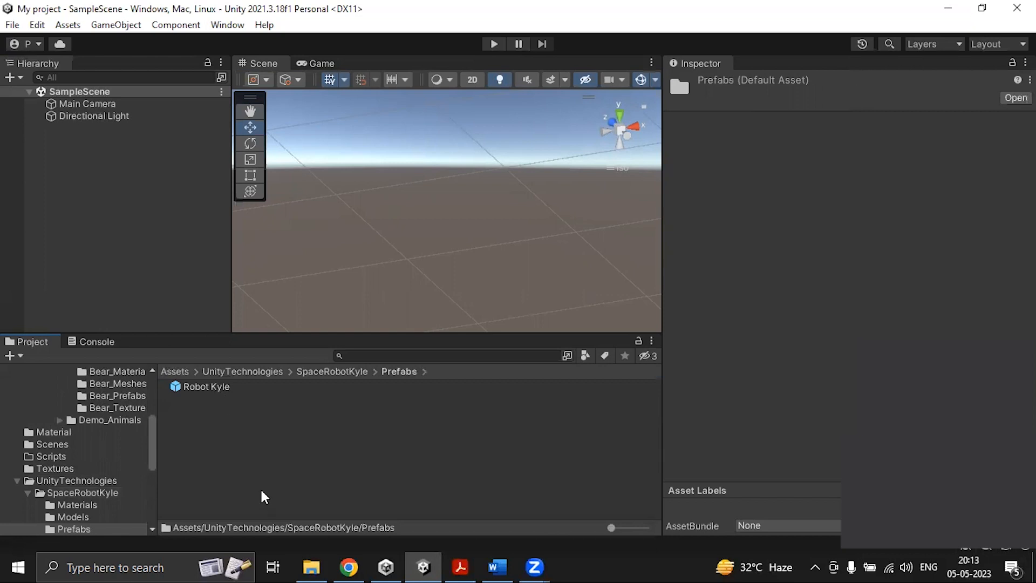
click(218, 386)
drag(219, 386, 97, 166)
drag(95, 165, 95, 164)
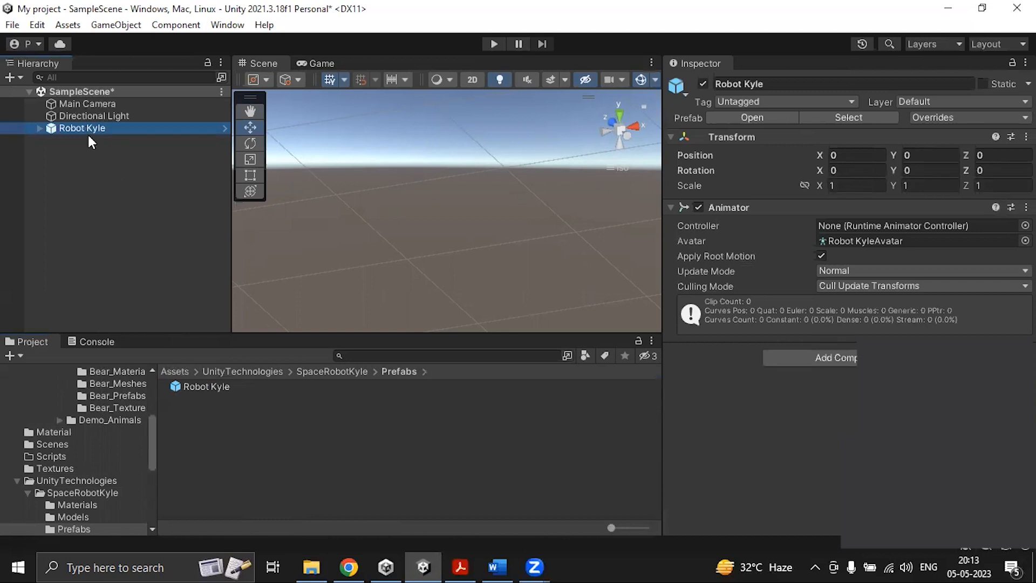
- Examine Robot Kyle's child objects in the hierarchy, including the Hip and Ribs joints under Root
click(39, 127)
click(50, 153)
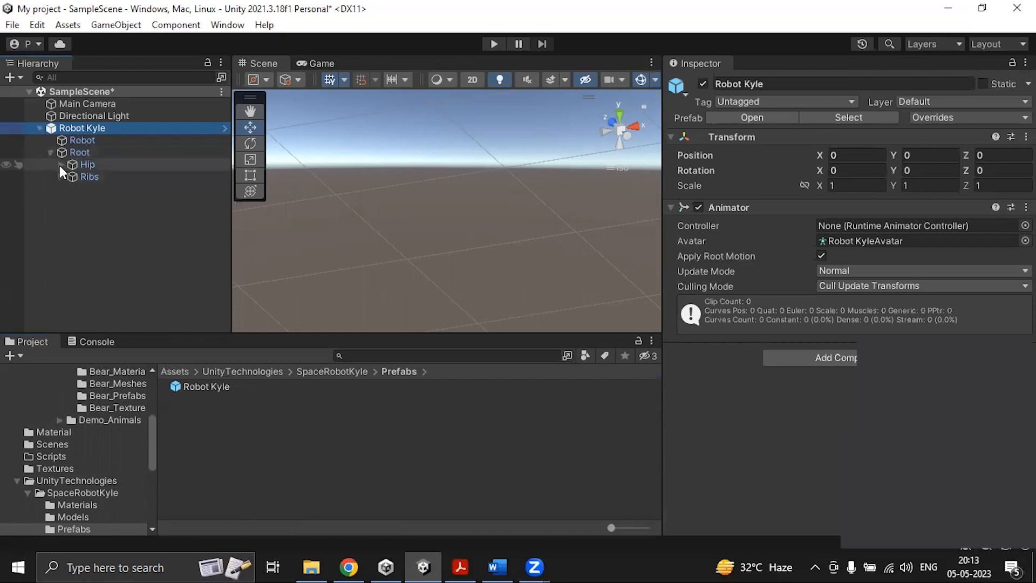
click(61, 164)
click(60, 200)
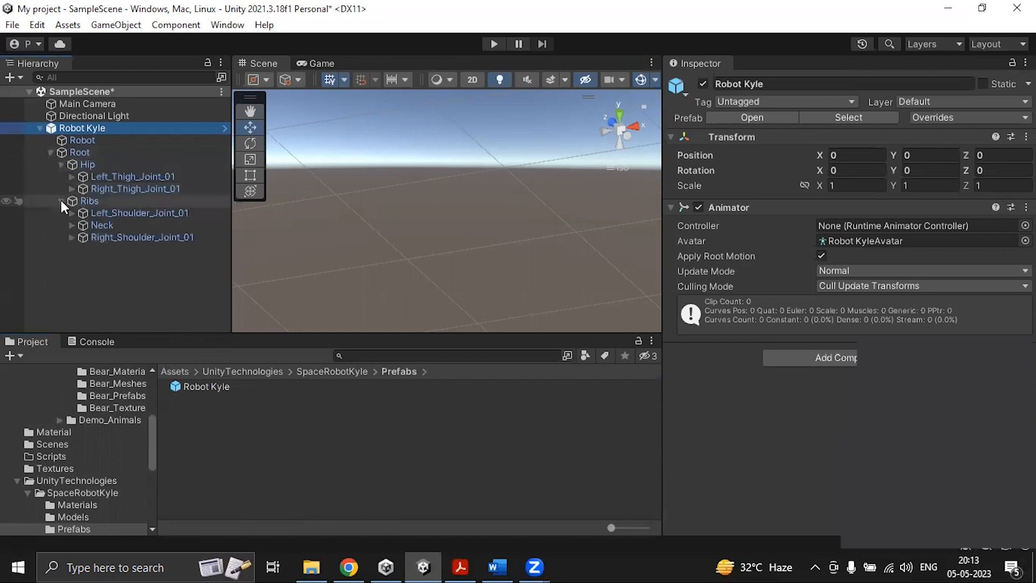
click(50, 152)
click(39, 128)
click(98, 145)
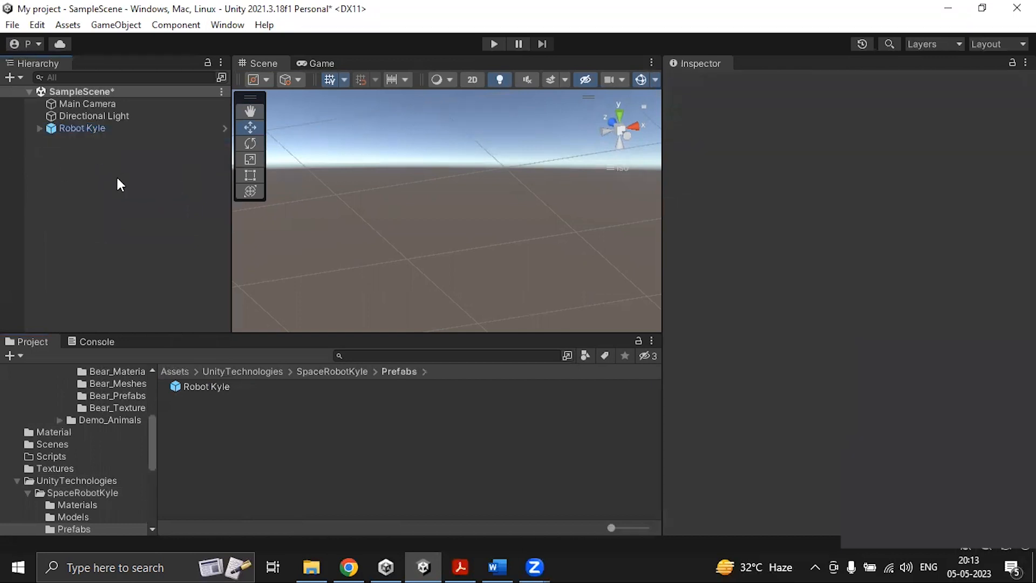
- Frame Robot Kyle in the Scene view to inspect the model
click(103, 129)
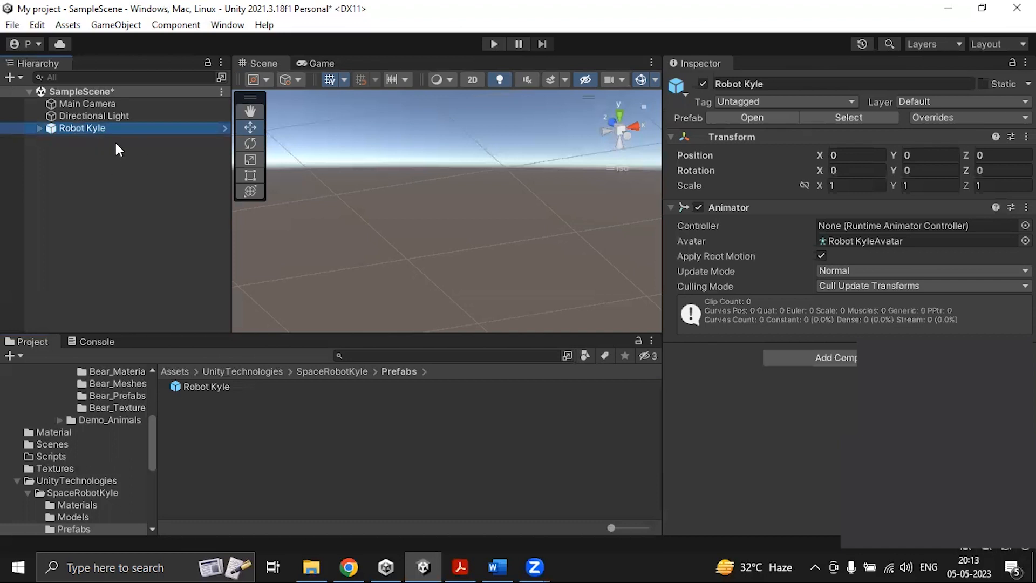
double_click(85, 129)
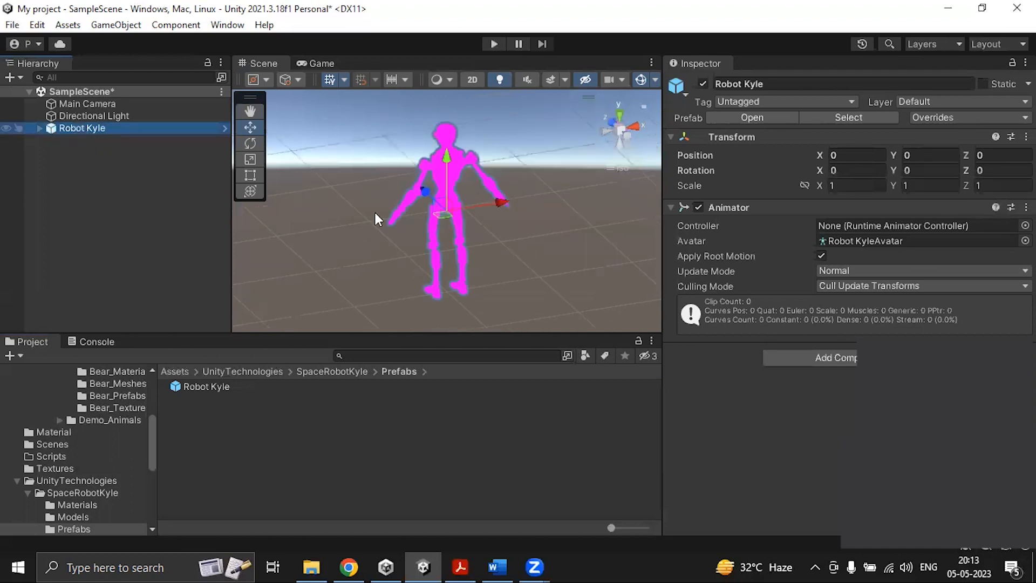
click(549, 257)
- Delete the Robot Kyle object from SampleScene
click(91, 128)
right_click(106, 128)
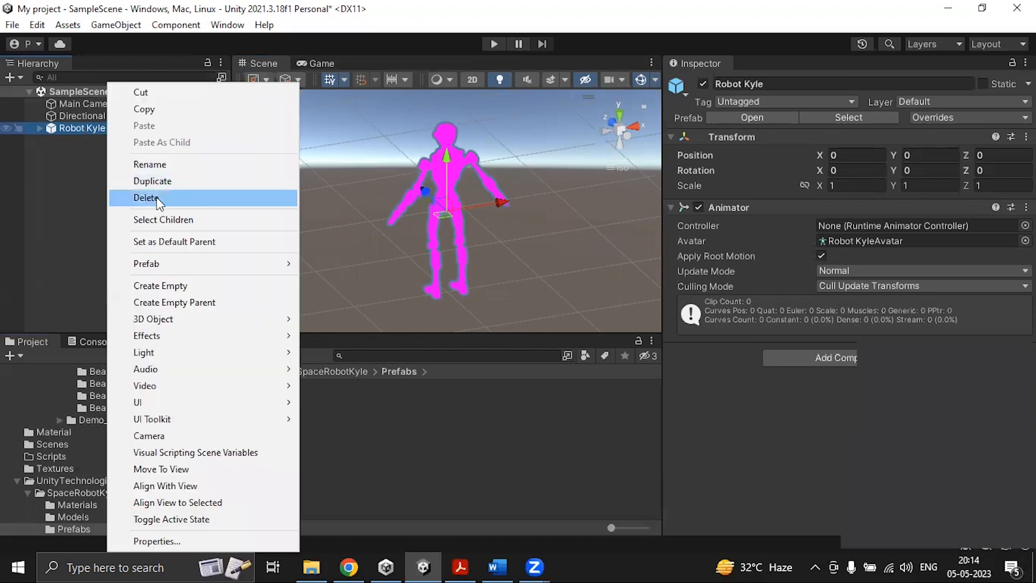
click(147, 198)
- Review the Materials, Model and Rig import settings of the Robot Kyle model in the SpaceRobotKyle Models folder
click(317, 377)
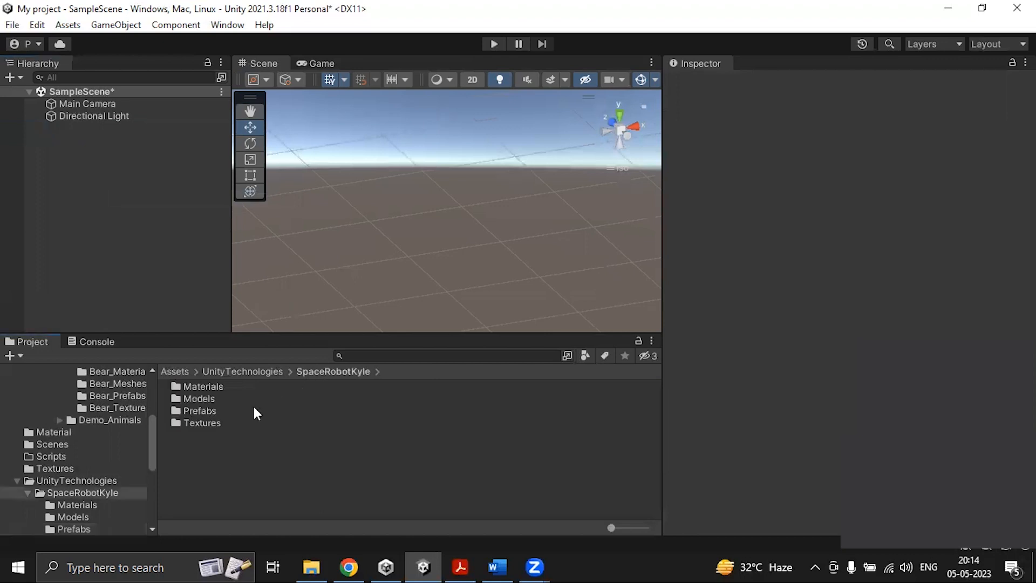
double_click(193, 398)
click(215, 388)
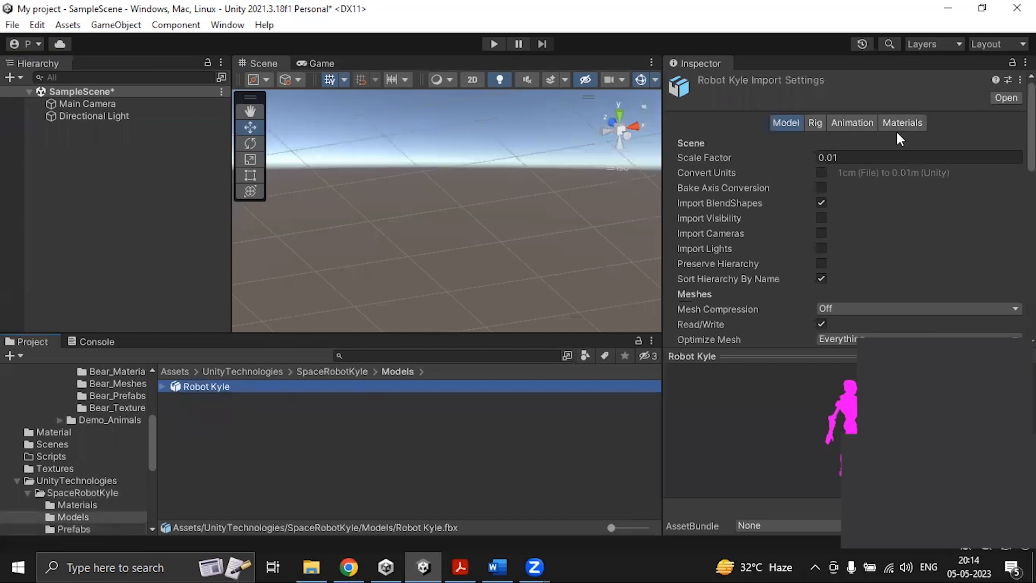
click(899, 124)
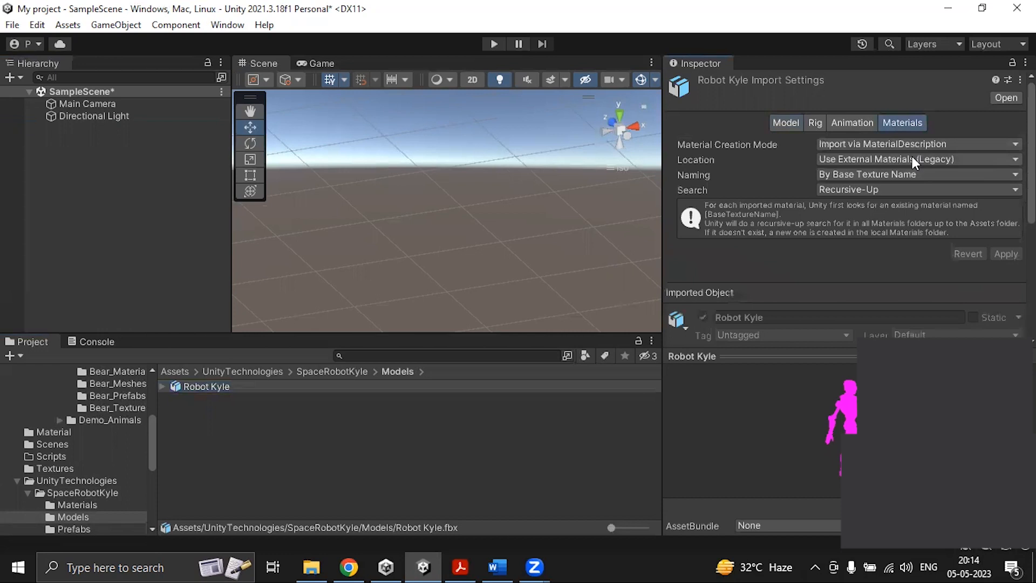
click(817, 122)
click(788, 123)
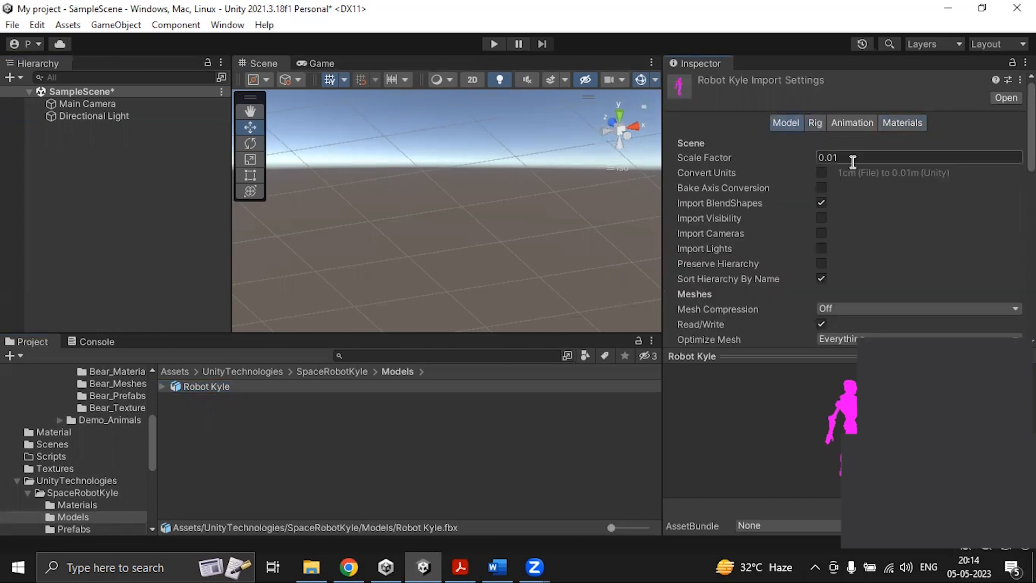
click(817, 123)
click(862, 143)
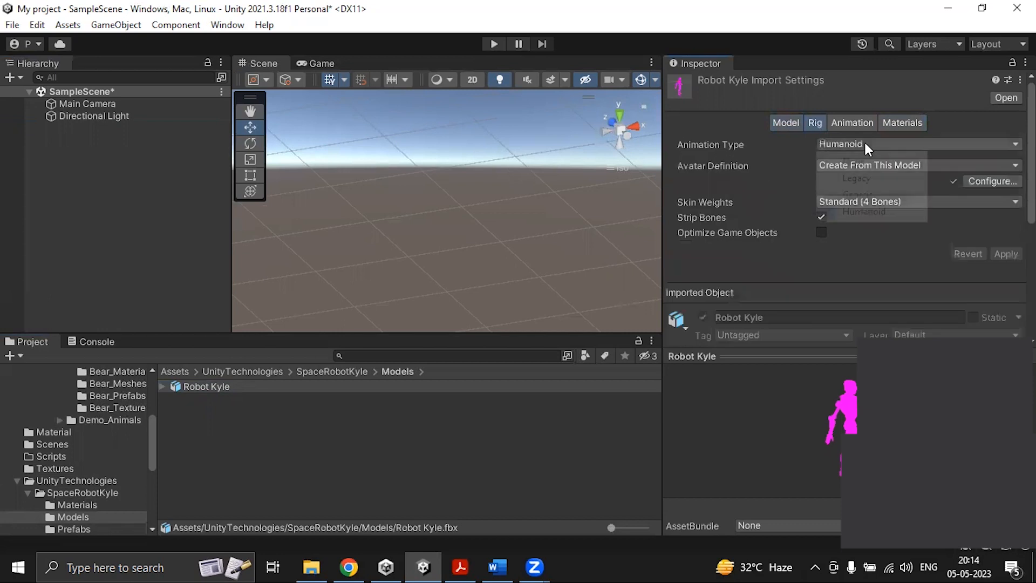
click(956, 192)
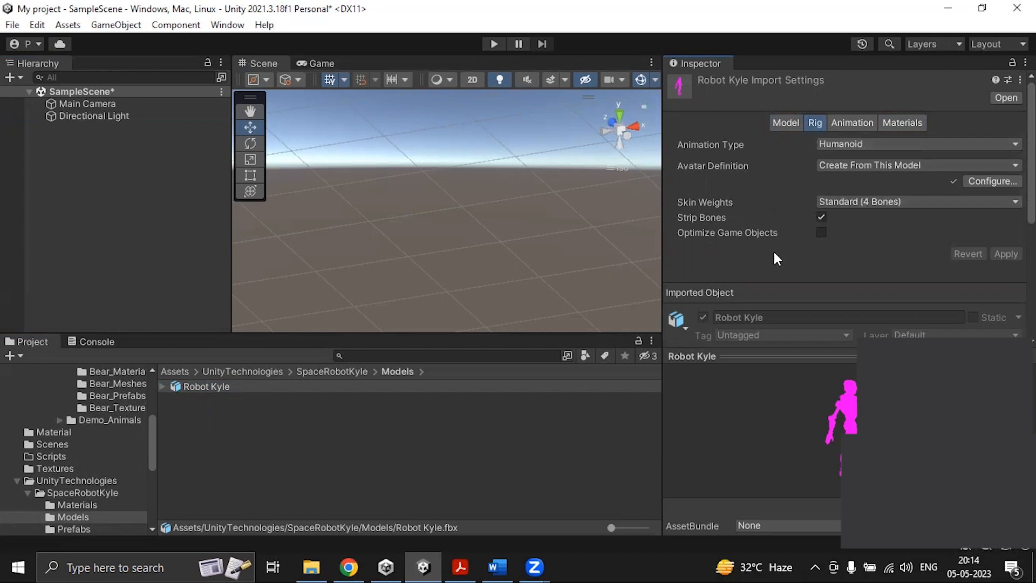
- Enable Import Constraints in the Robot Kyle model's animation import settings and apply the change
click(855, 123)
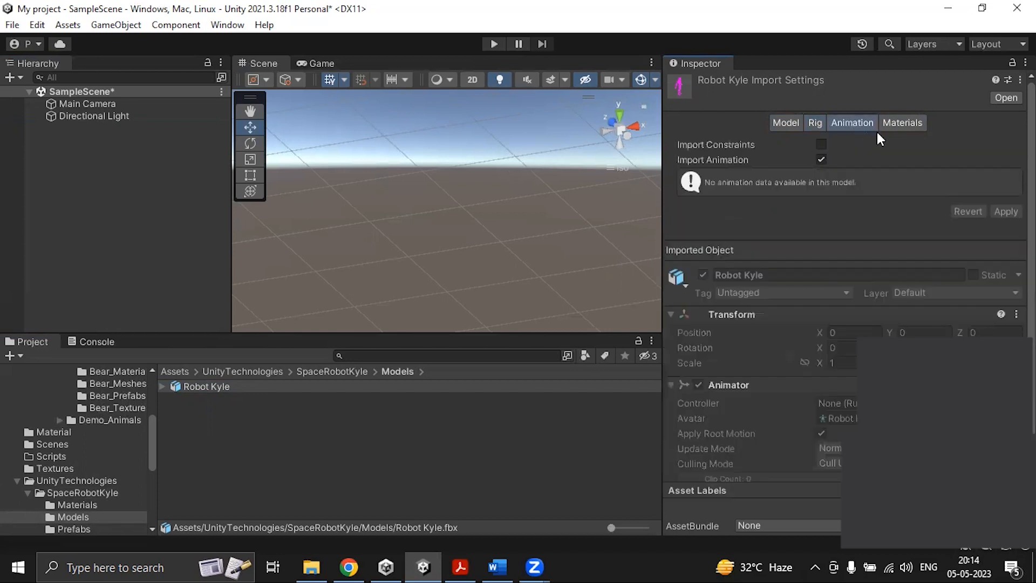
click(821, 144)
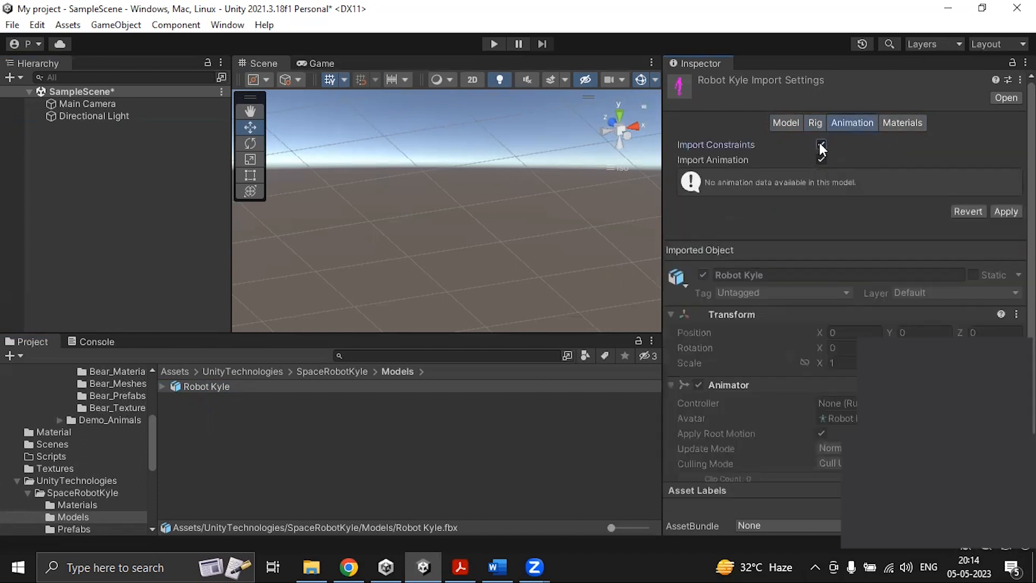
click(999, 212)
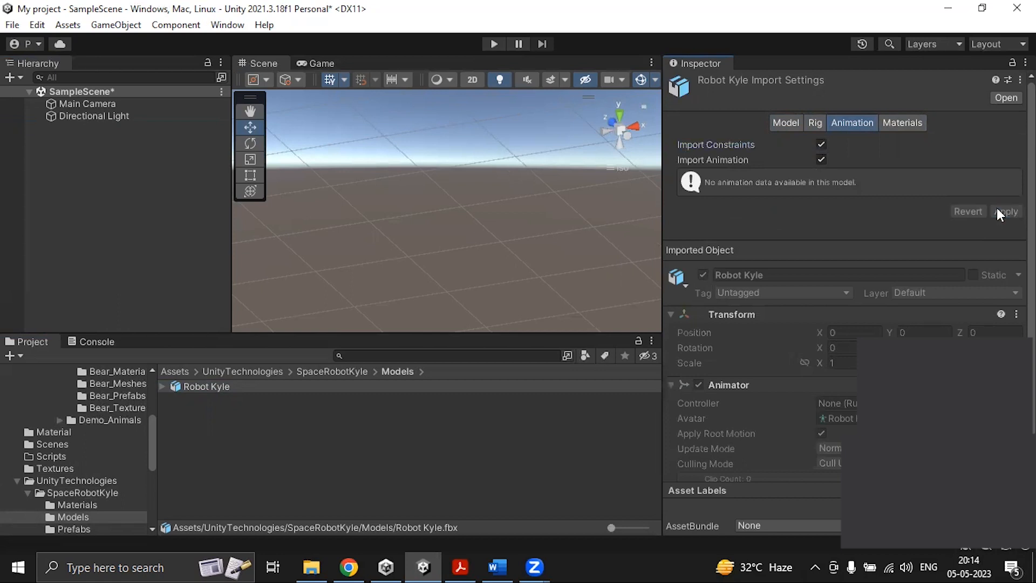
- Set the Robot Kyle model's Material Creation Mode to Standard (Legacy) and apply it
click(789, 124)
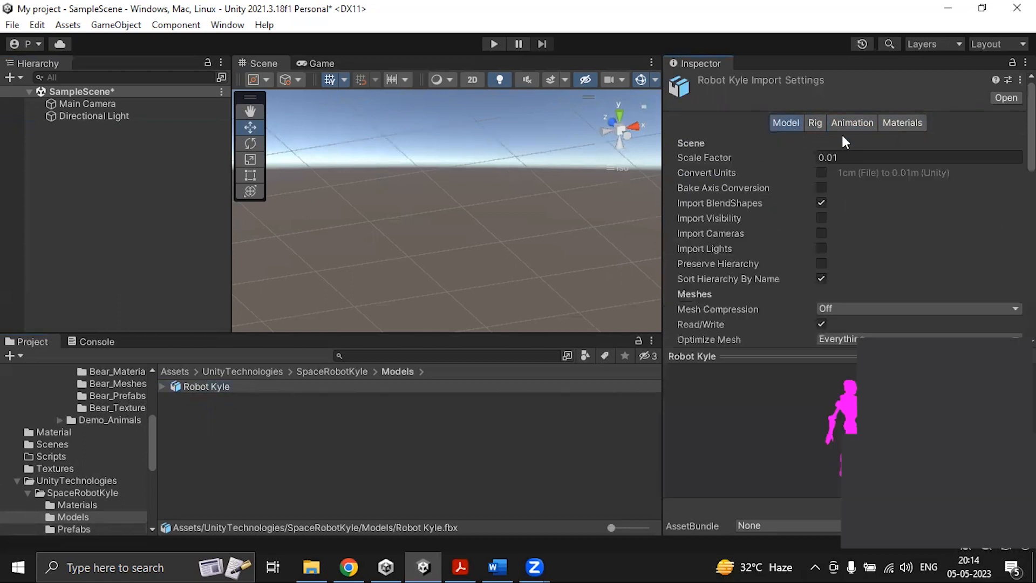
click(891, 125)
click(897, 145)
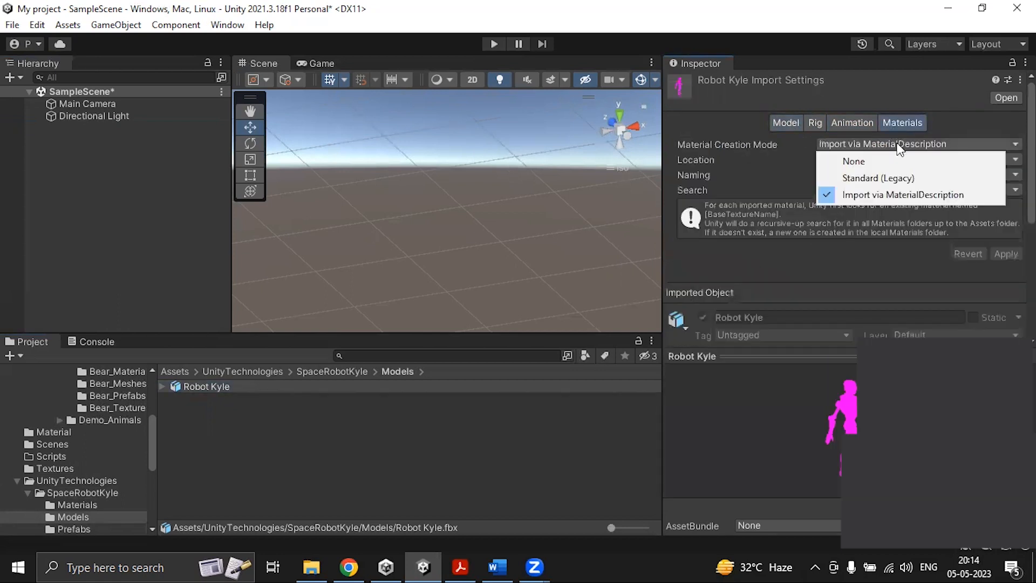
click(876, 175)
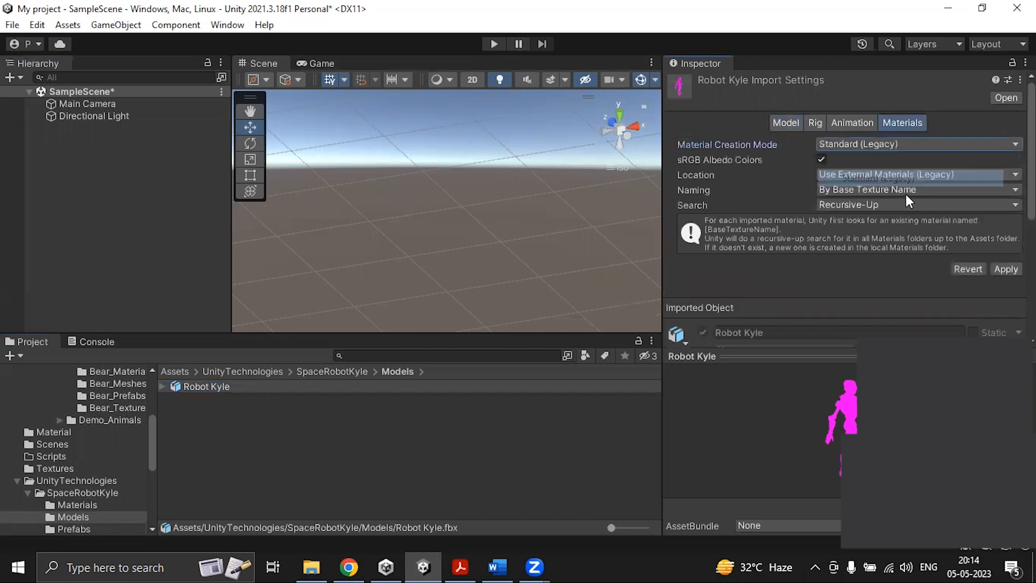
click(996, 265)
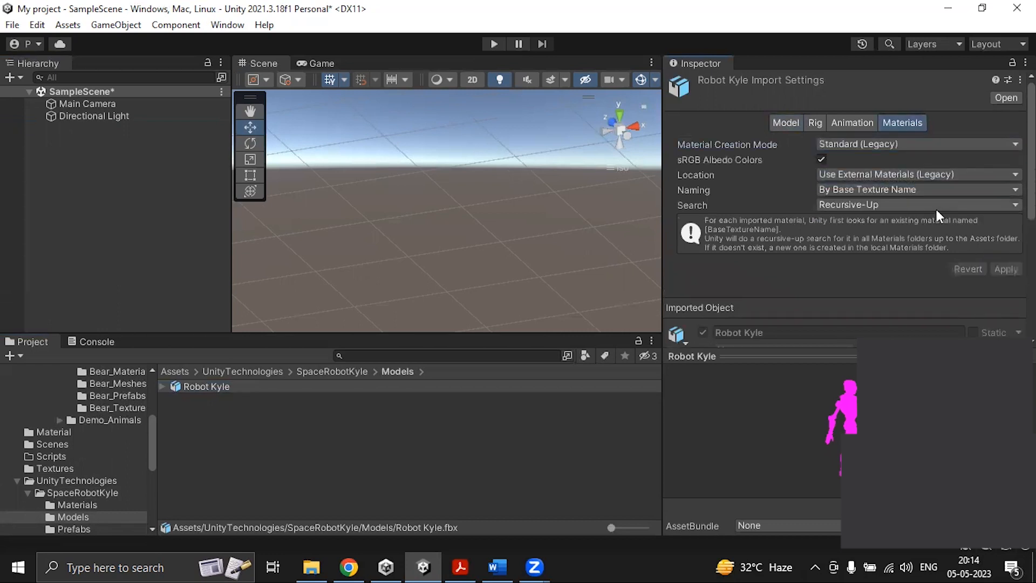
- Restore the Robot Kyle model's Material Creation Mode to Import via MaterialDescription and apply it
click(863, 144)
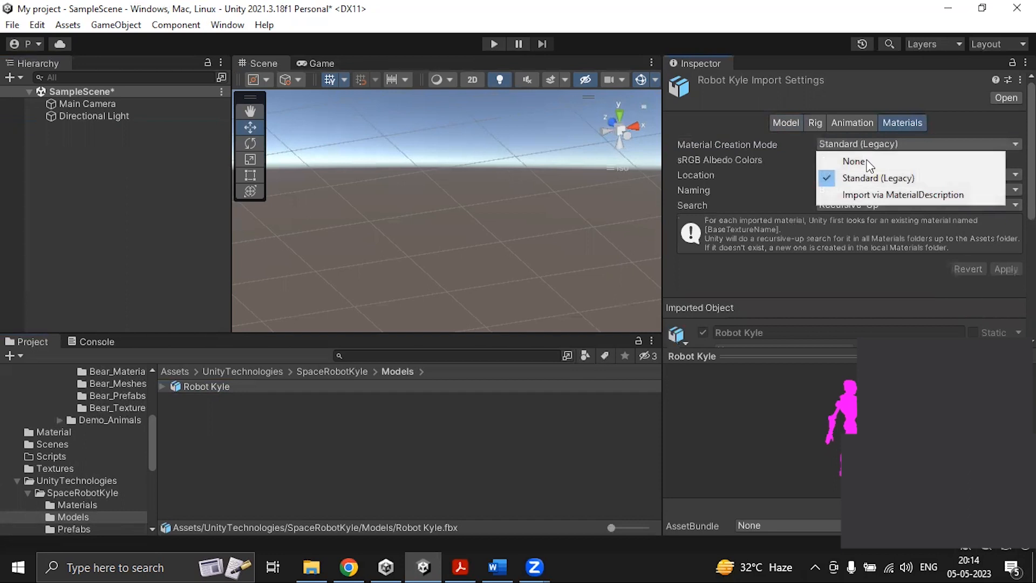
click(871, 196)
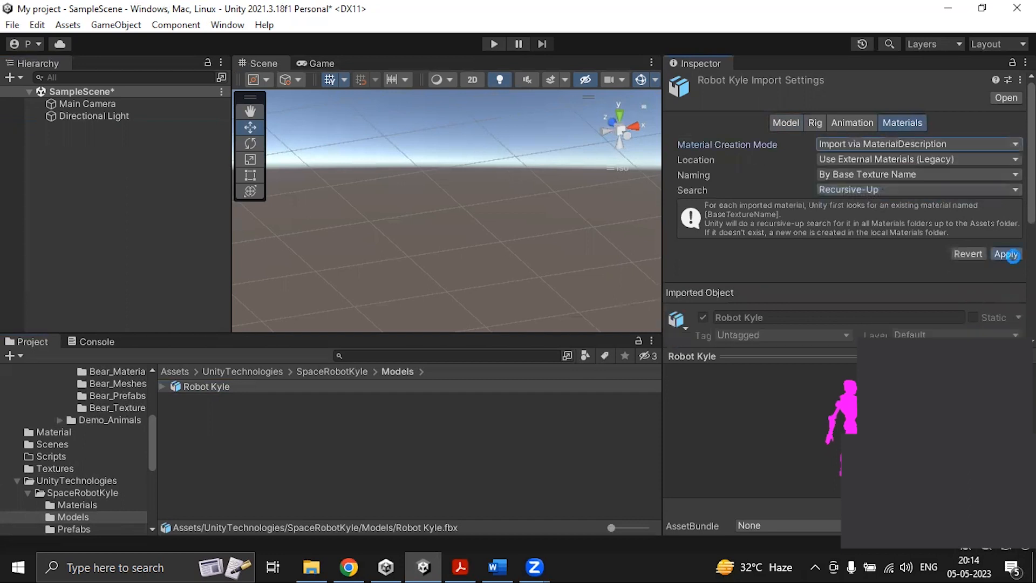
click(1006, 254)
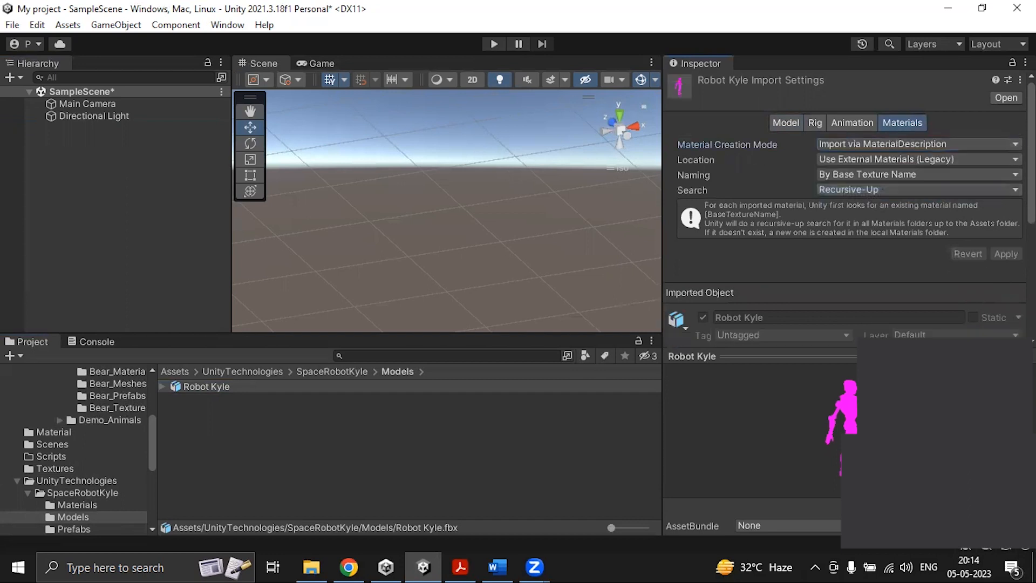
- Set the Robot Kyle model's material Naming to From Model's Material and apply the import settings
click(863, 176)
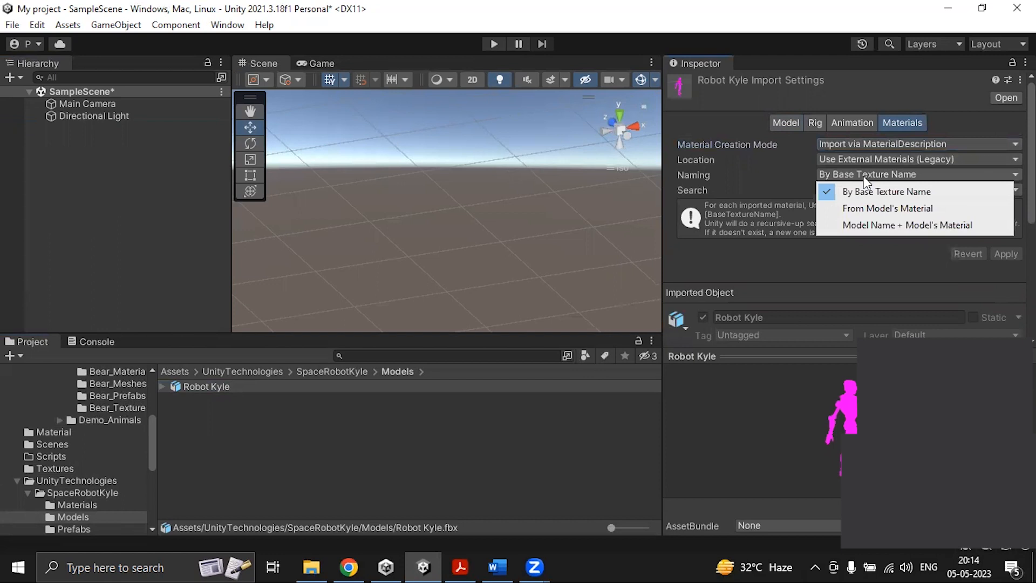
click(873, 208)
click(1005, 254)
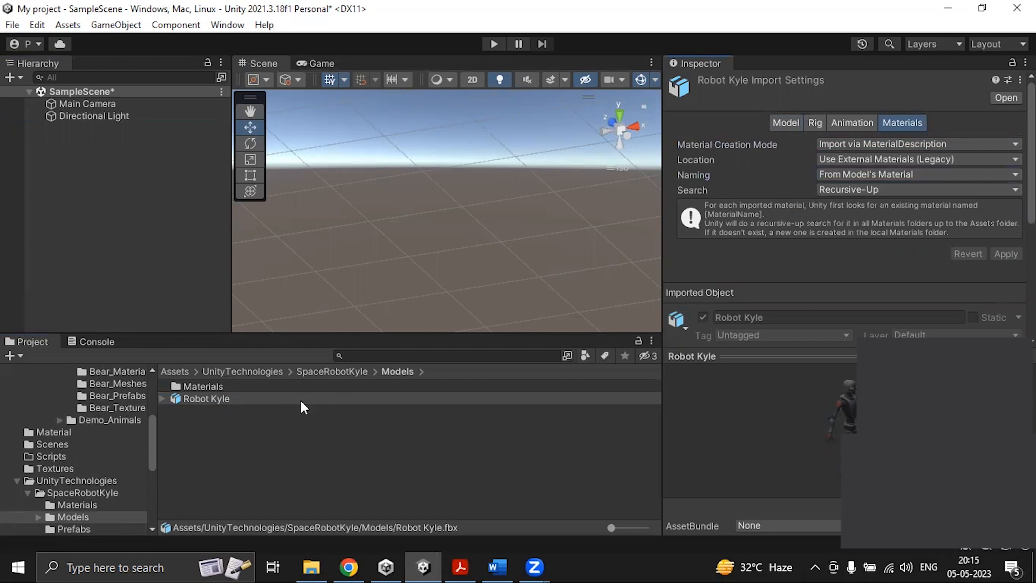
click(213, 400)
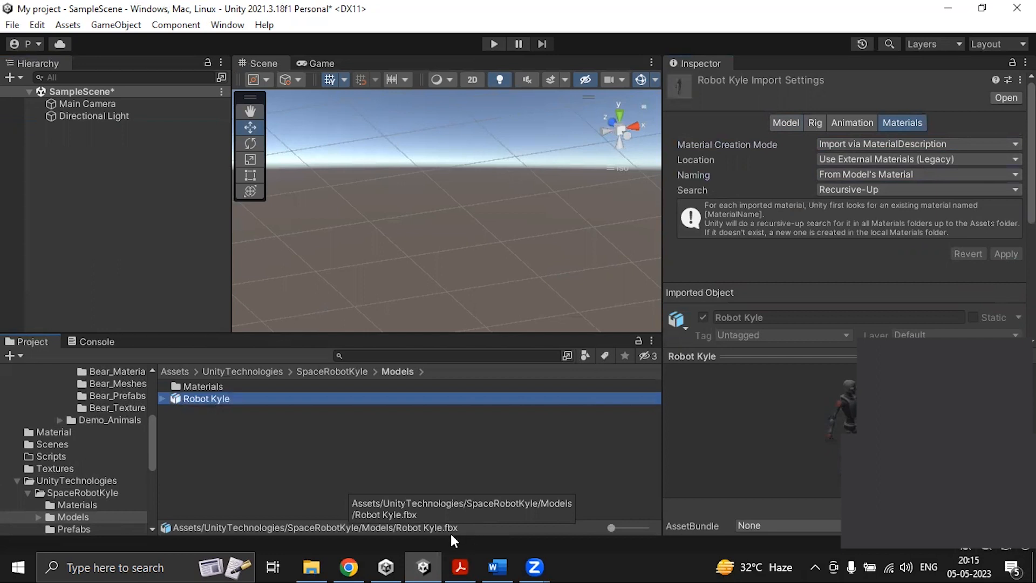
- Add the Robot Kyle prefab from the SpaceRobotKyle Prefabs folder to SampleScene again
click(313, 372)
click(245, 372)
double_click(205, 387)
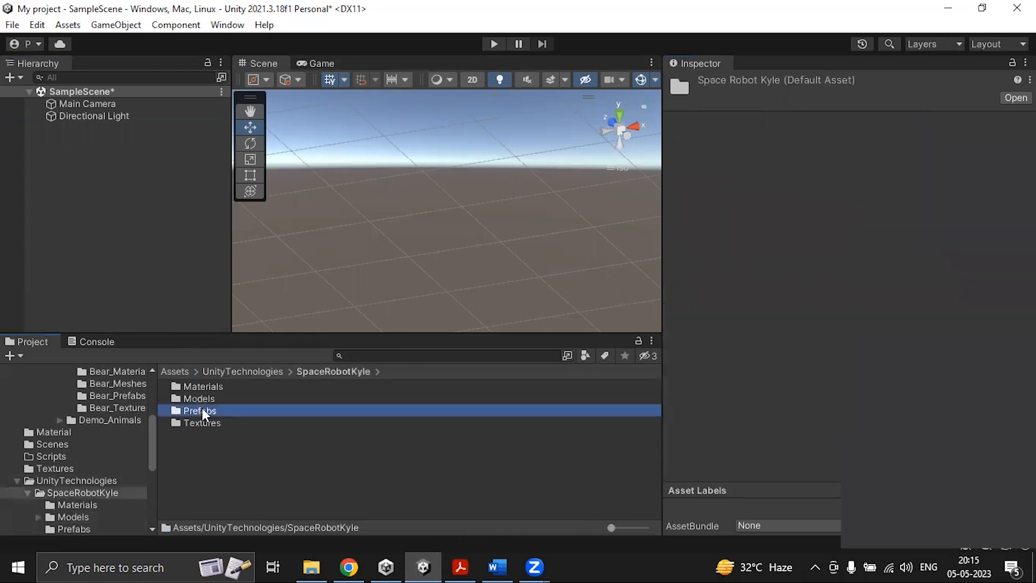
double_click(201, 410)
drag(205, 387, 100, 178)
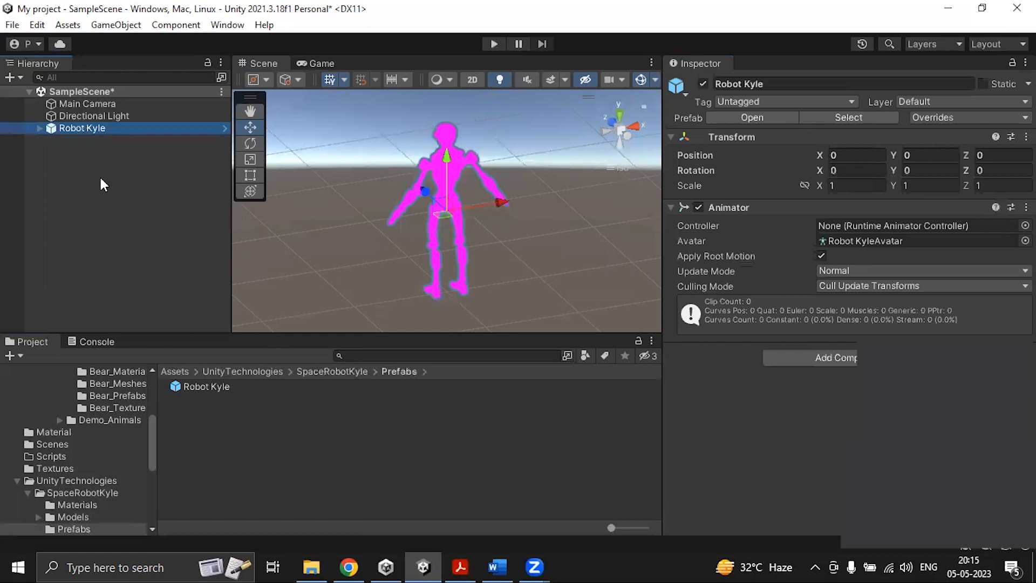
- Change the shader of the Robot_Color material on Robot Kyle's Robot child object to Diffuse
click(39, 128)
click(70, 141)
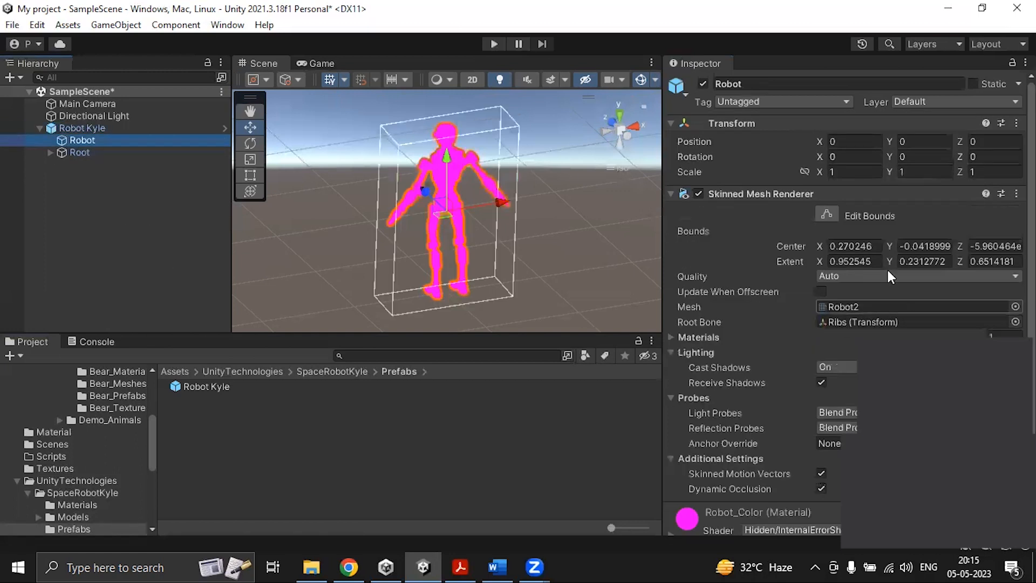
scroll(889, 274, down, 2)
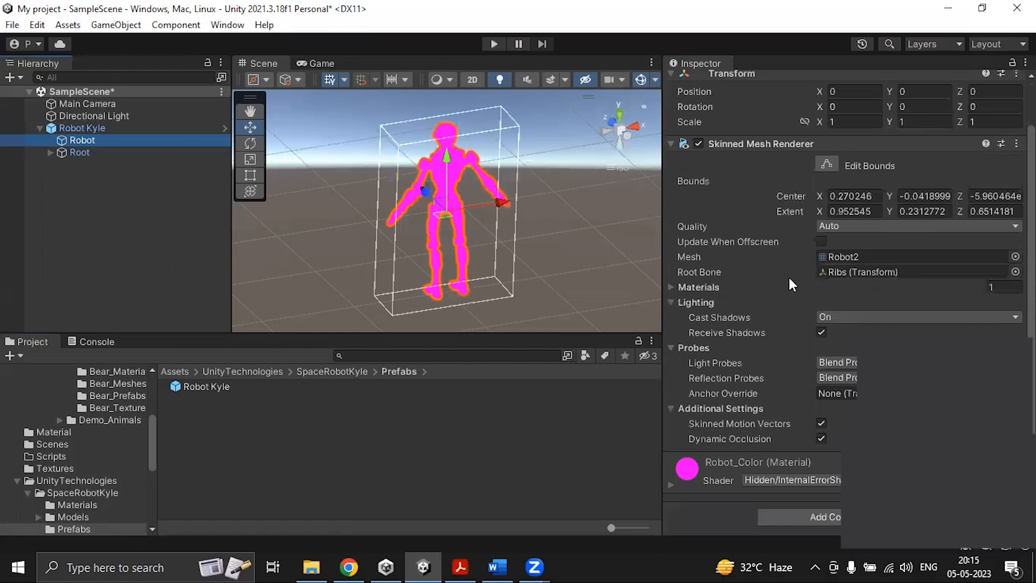
alt+drag(326, 182, 315, 269)
alt+drag(467, 203, 527, 242)
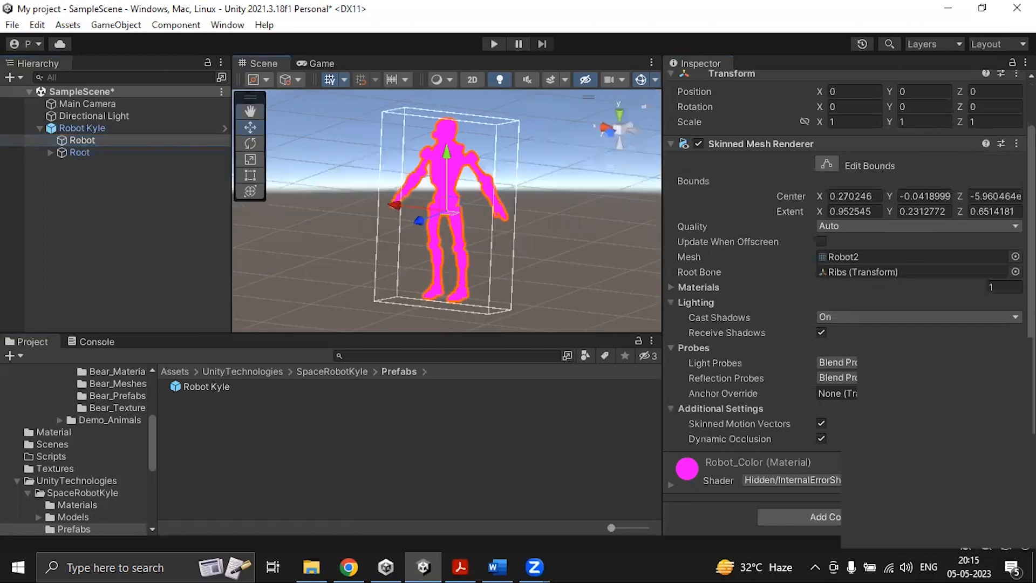
click(766, 481)
click(763, 359)
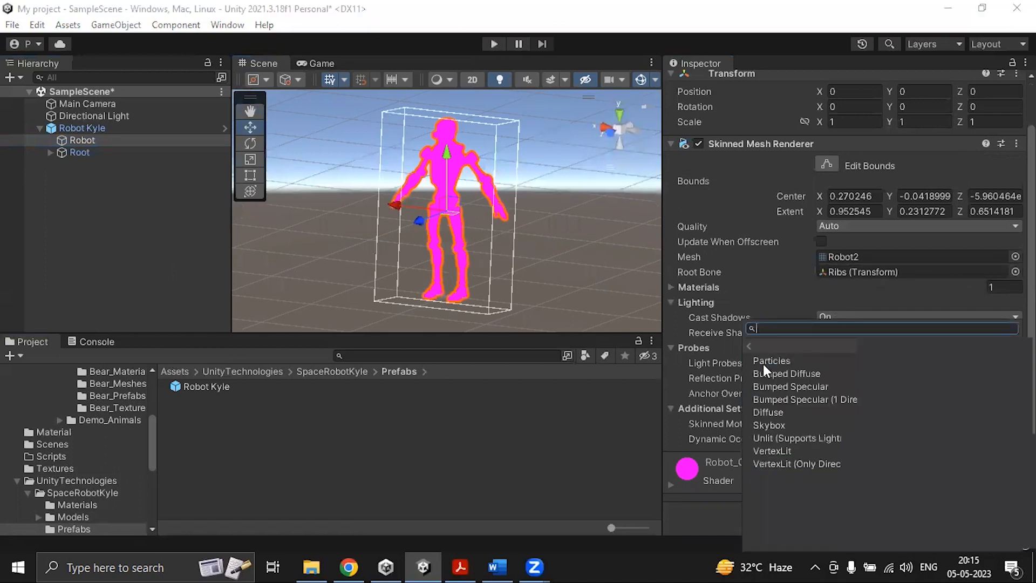
click(768, 412)
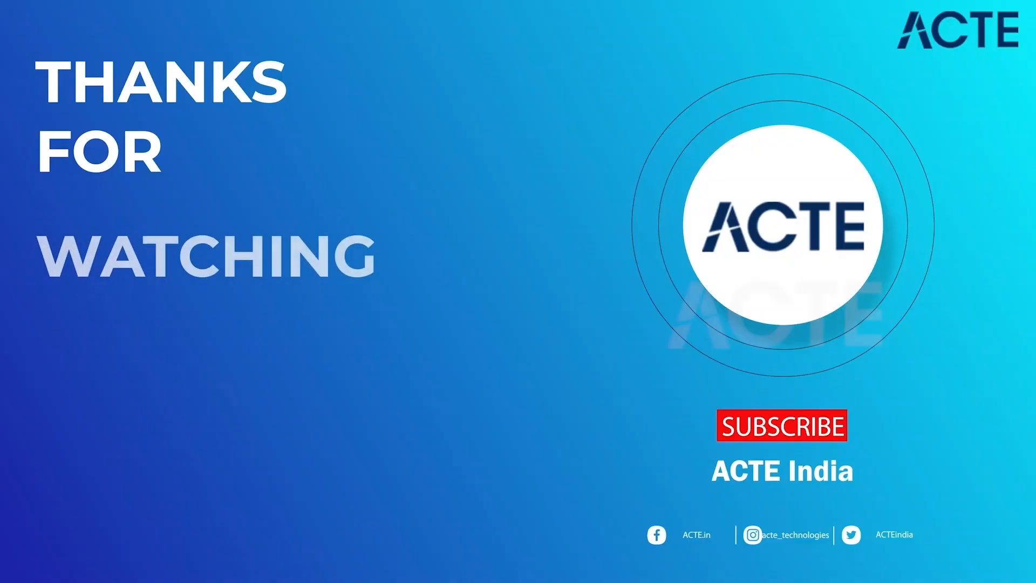